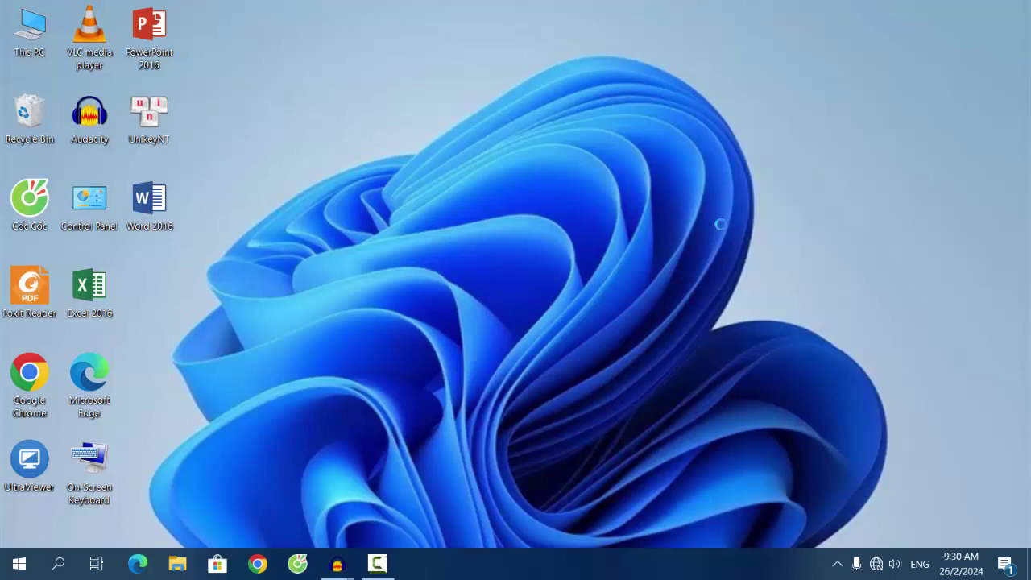
# Refresh the desktop twice, then launch Excel 2016 from its desktop icon to a blank Book1.
pyautogui.rightClick(533, 236)
pyautogui.click(545, 288)
pyautogui.rightClick(493, 237)
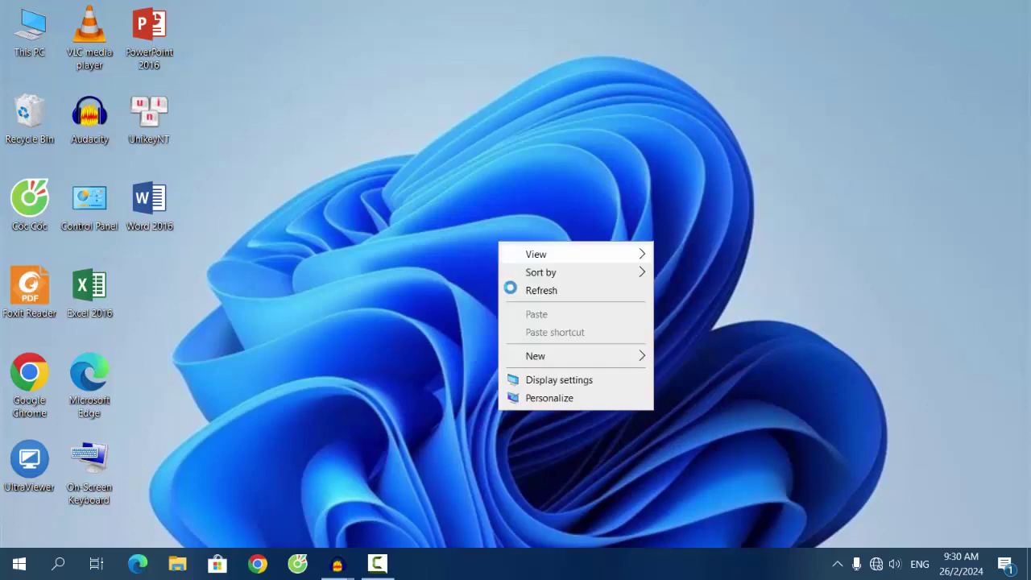
pyautogui.click(512, 291)
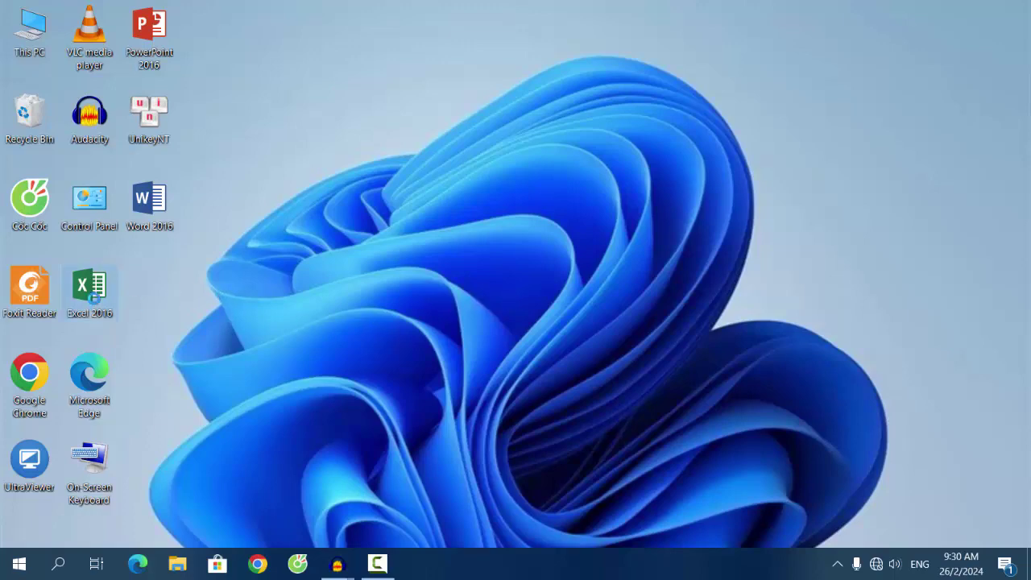
pyautogui.doubleClick(93, 299)
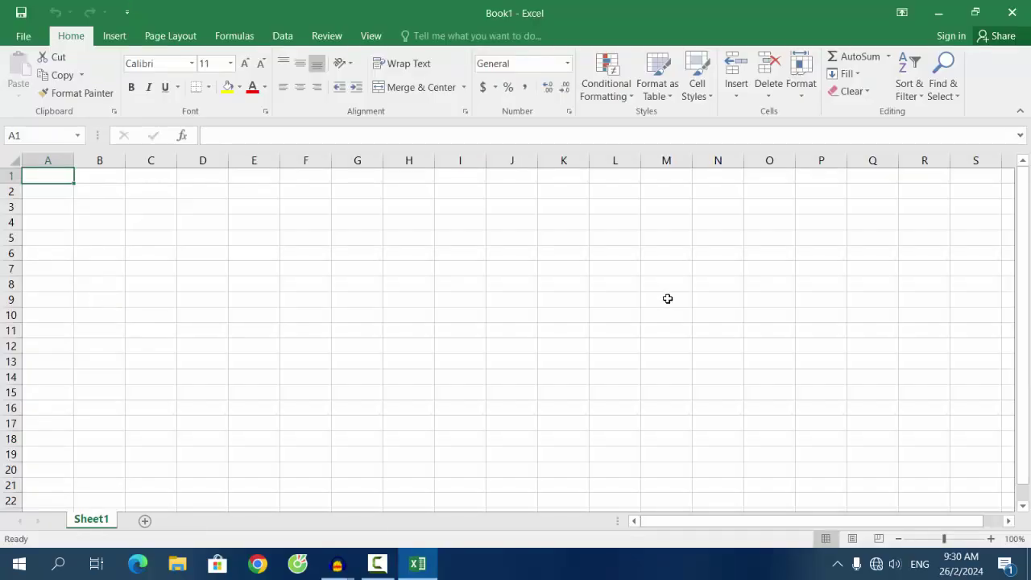
# Browse the View, Review, Data, Formulas, Page Layout and Insert ribbons, then close Excel.
pyautogui.click(372, 37)
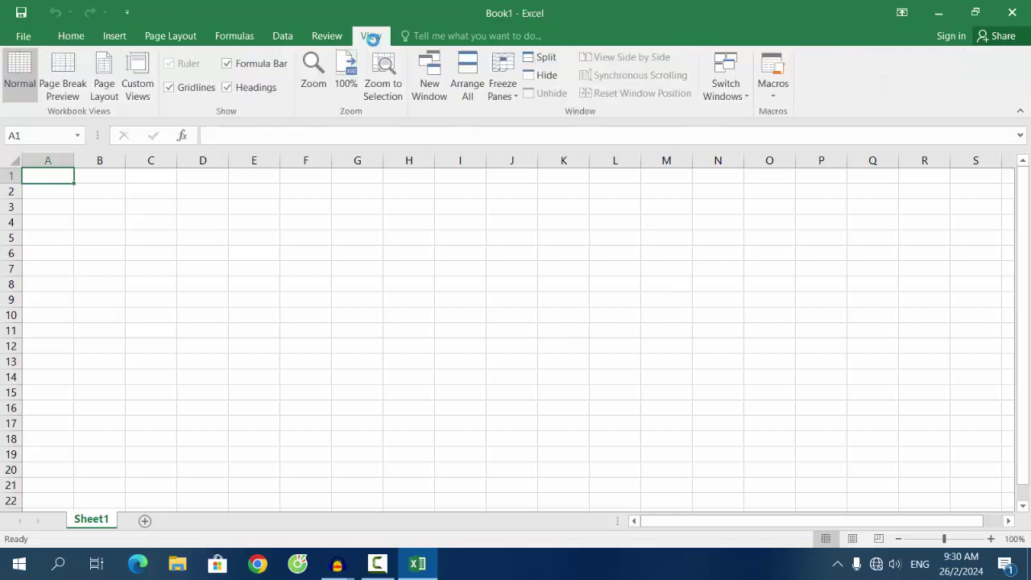
pyautogui.click(320, 37)
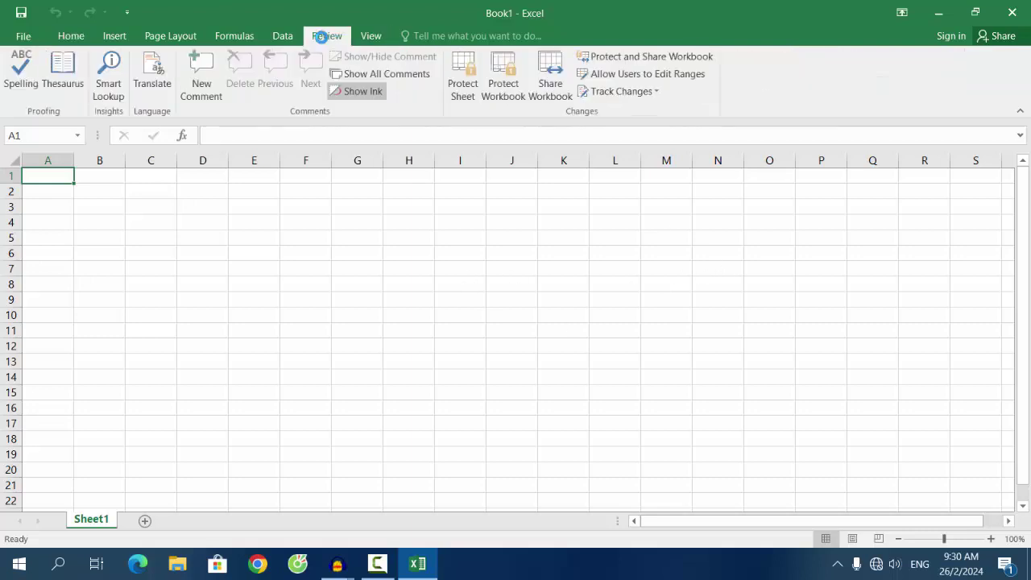
pyautogui.click(278, 37)
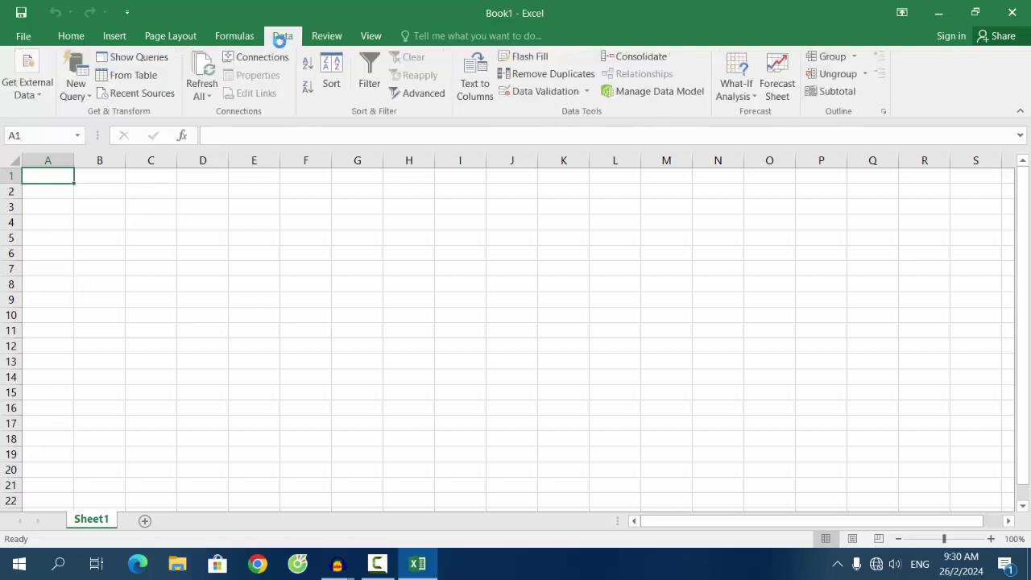
pyautogui.click(248, 40)
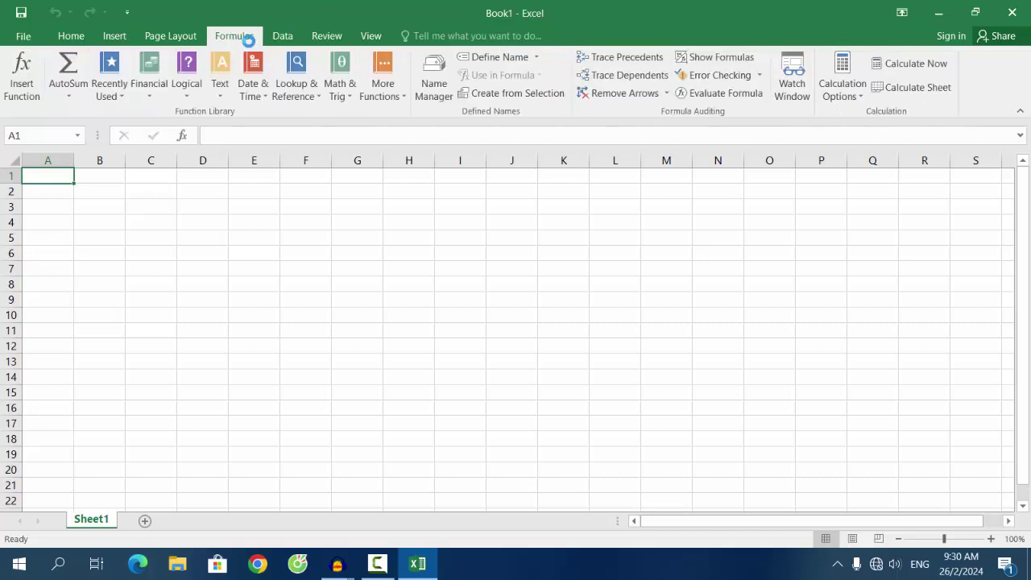
pyautogui.click(167, 35)
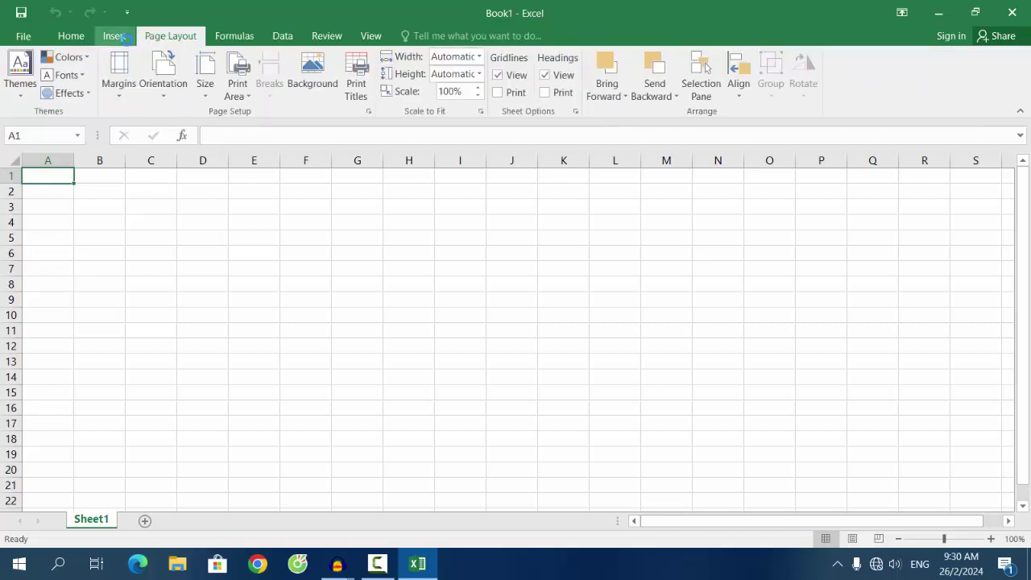
pyautogui.click(117, 38)
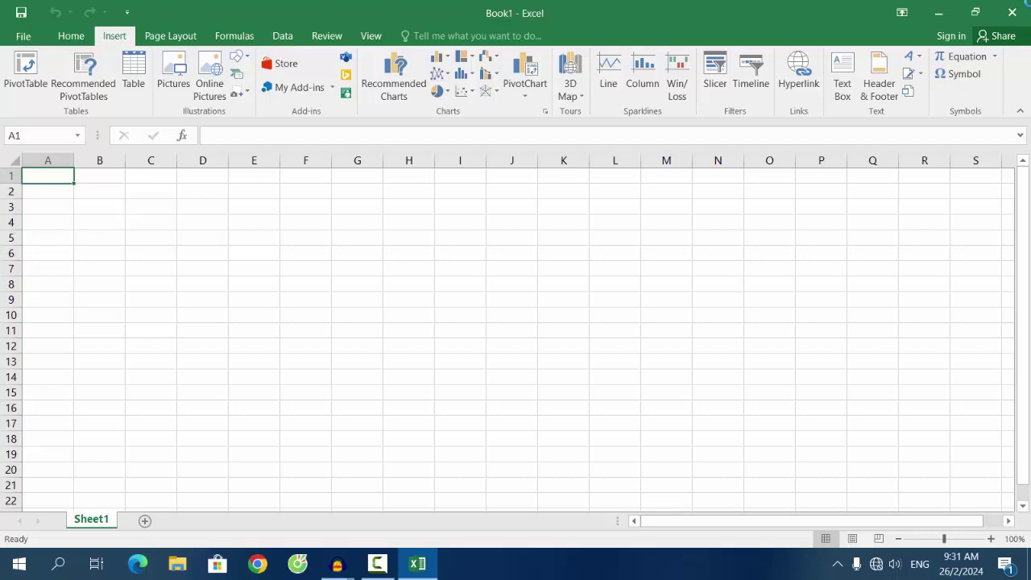
pyautogui.click(1012, 12)
# Refresh the desktop twice and relaunch Excel 2016 with a new blank Book1.
pyautogui.rightClick(257, 206)
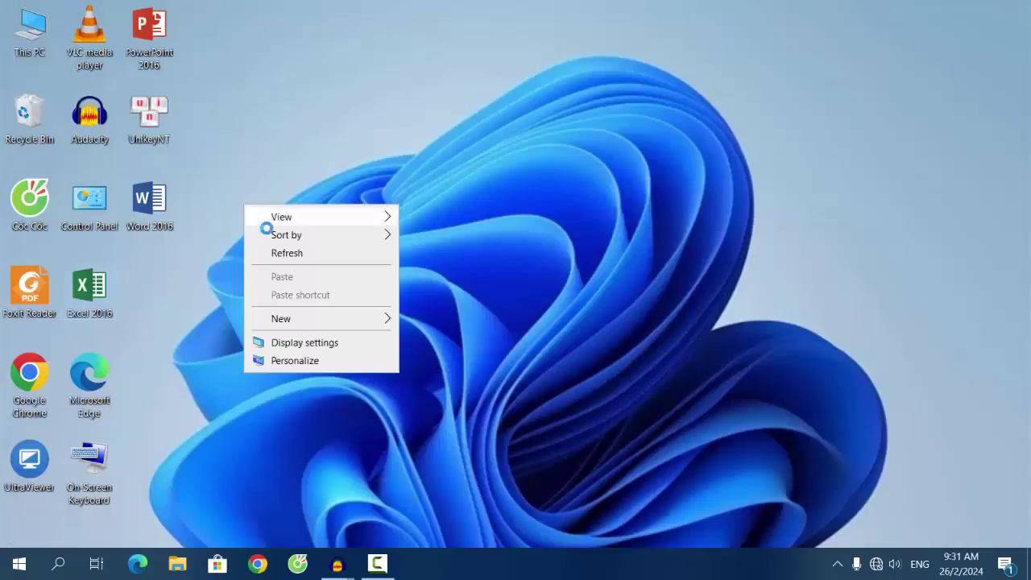
pyautogui.click(278, 250)
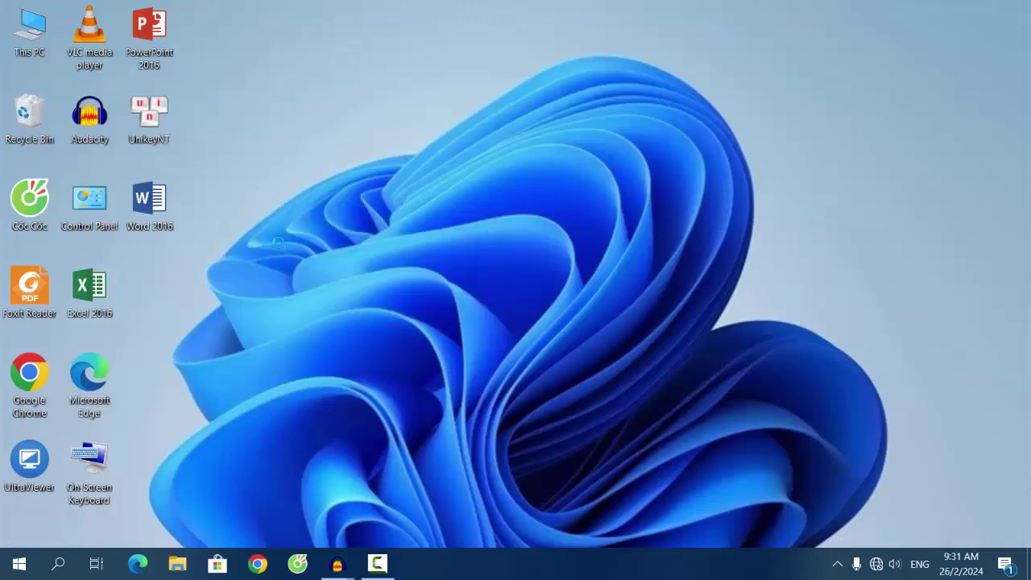
pyautogui.rightClick(258, 193)
pyautogui.click(282, 246)
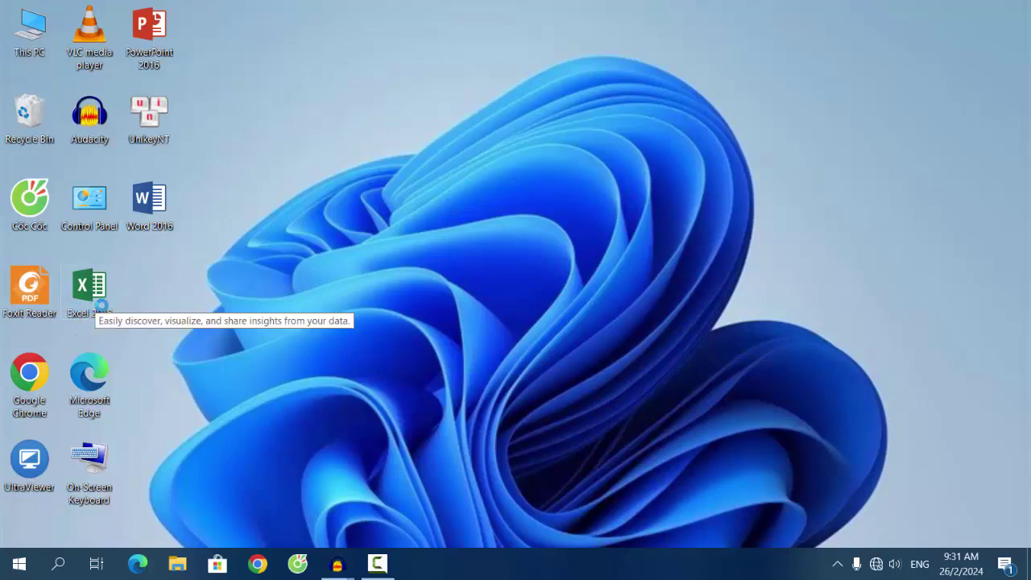
pyautogui.doubleClick(97, 295)
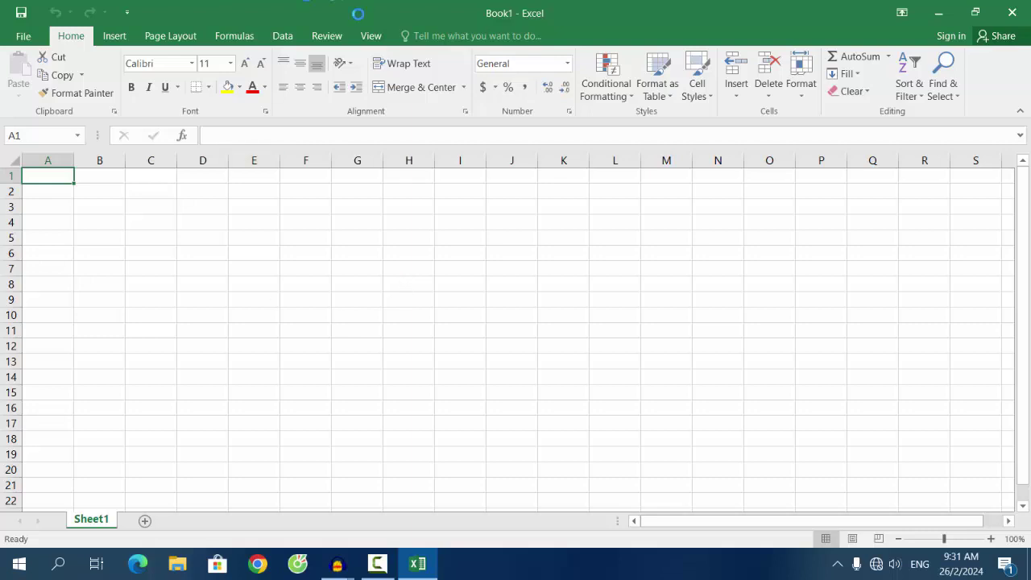
pyautogui.click(371, 35)
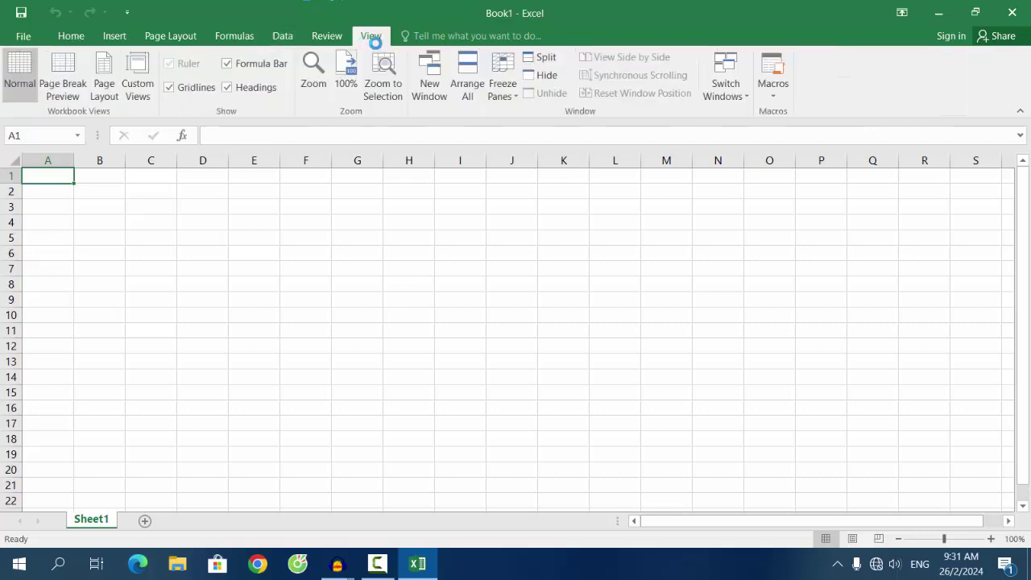
pyautogui.click(326, 36)
pyautogui.click(283, 36)
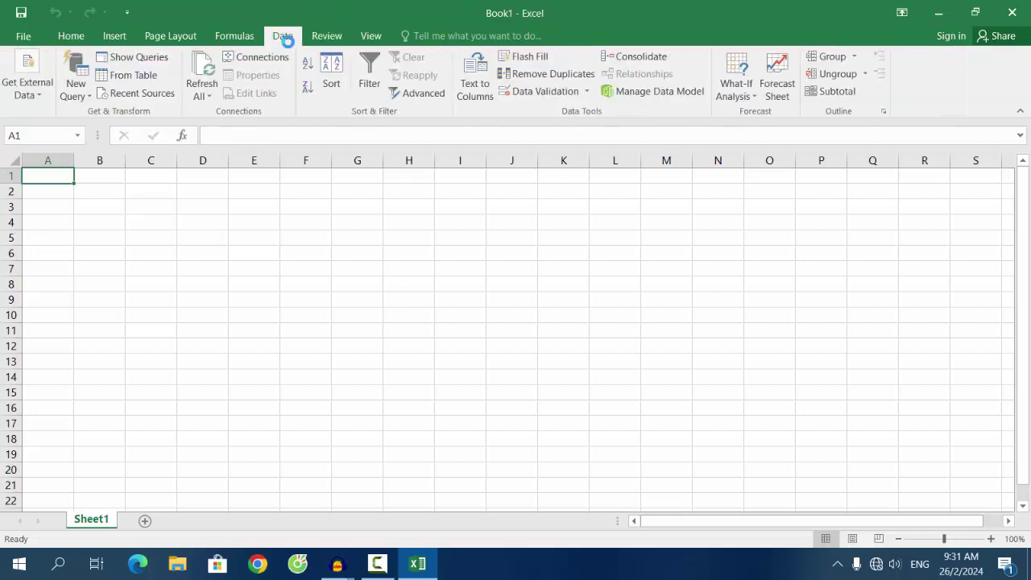
pyautogui.click(71, 35)
pyautogui.click(114, 35)
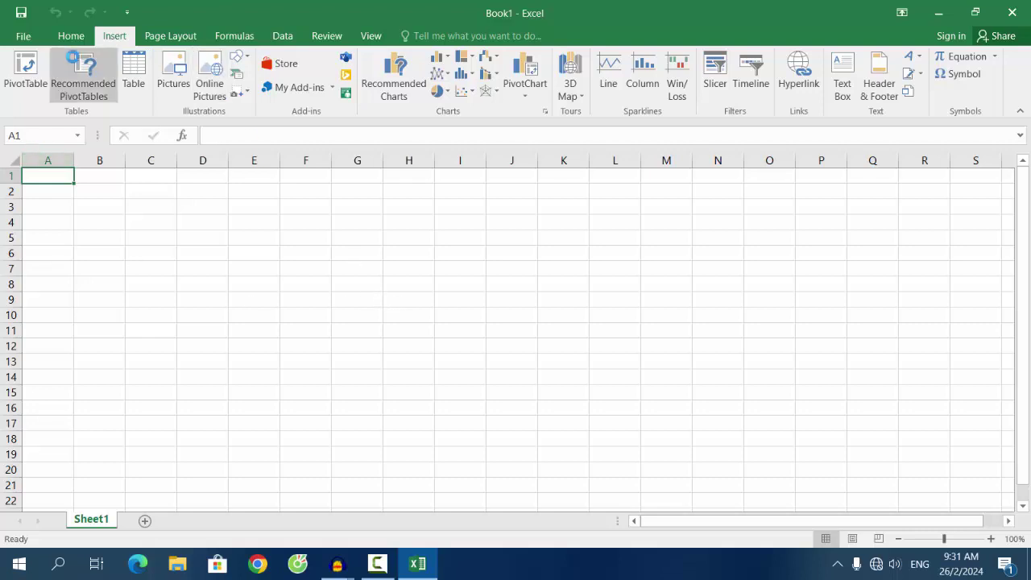
pyautogui.click(72, 37)
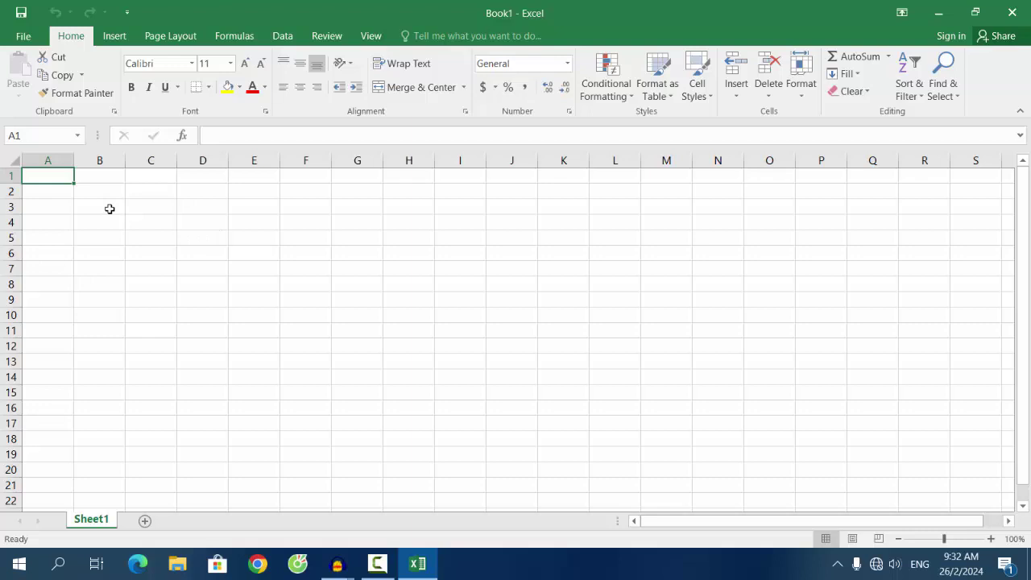
pyautogui.click(110, 209)
pyautogui.click(442, 212)
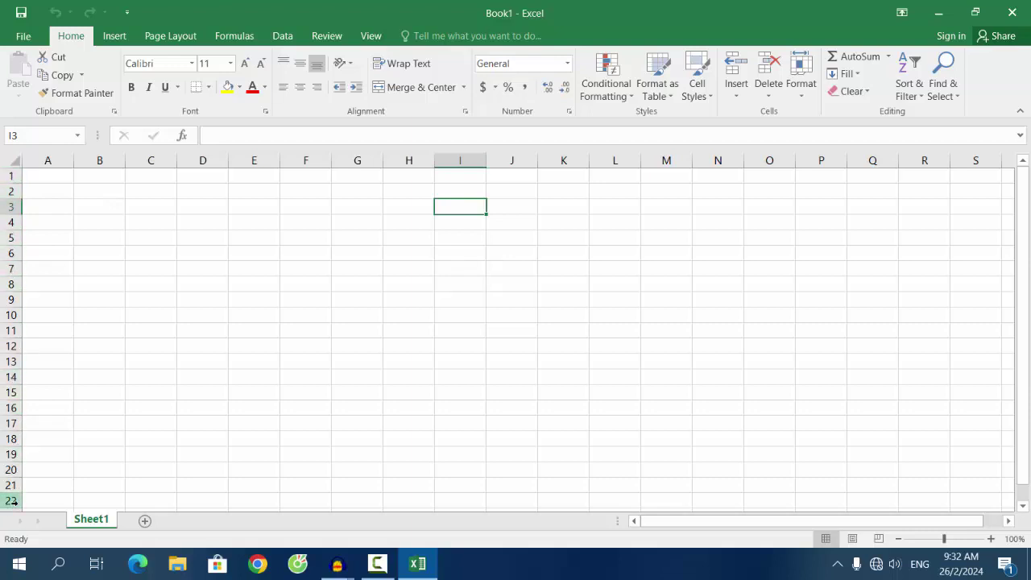
pyautogui.click(274, 315)
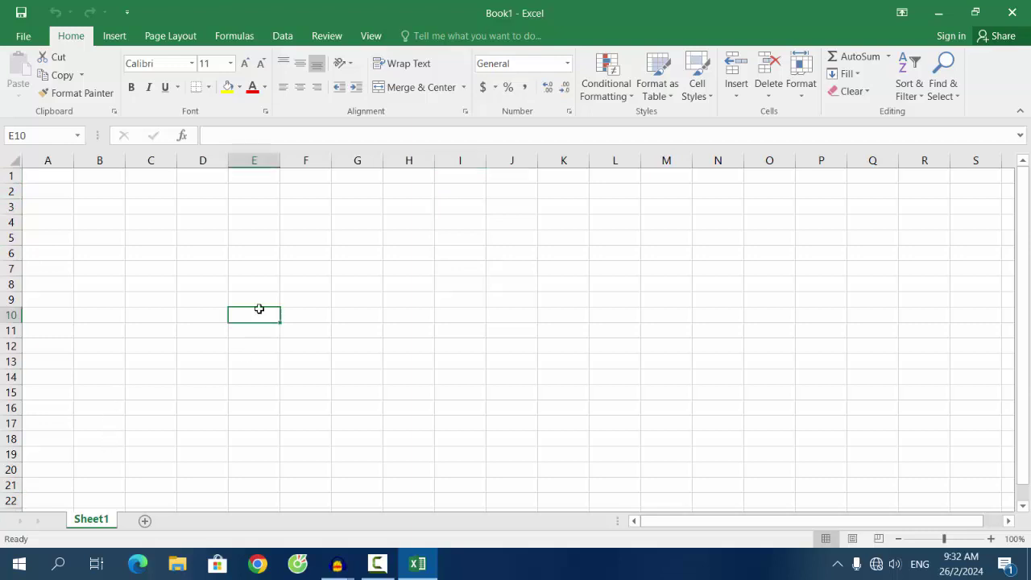
pyautogui.click(80, 208)
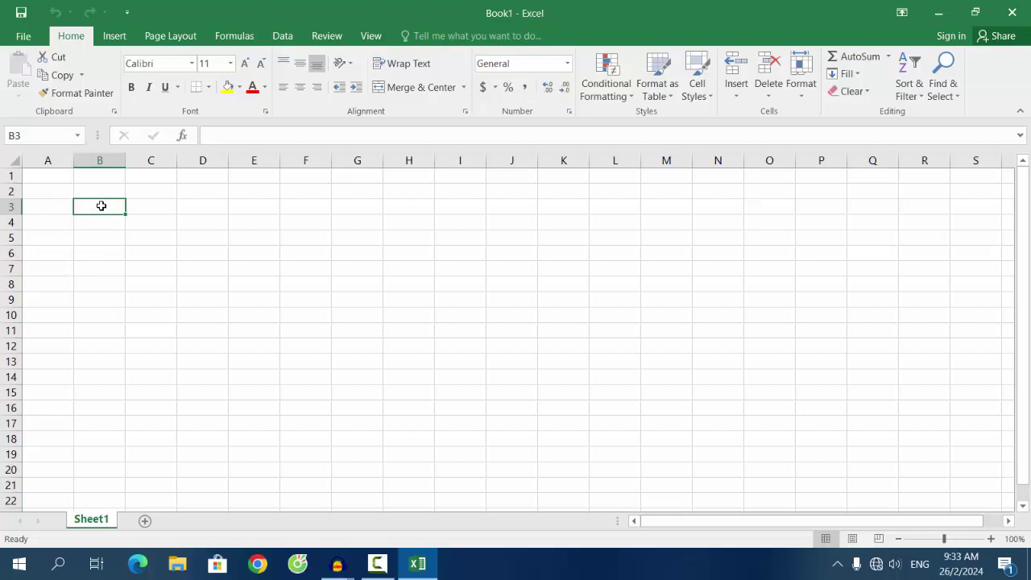
# Apply All Borders to the range B3:I15 to form an empty table grid.
pyautogui.moveTo(101, 207); pyautogui.dragTo(438, 211)
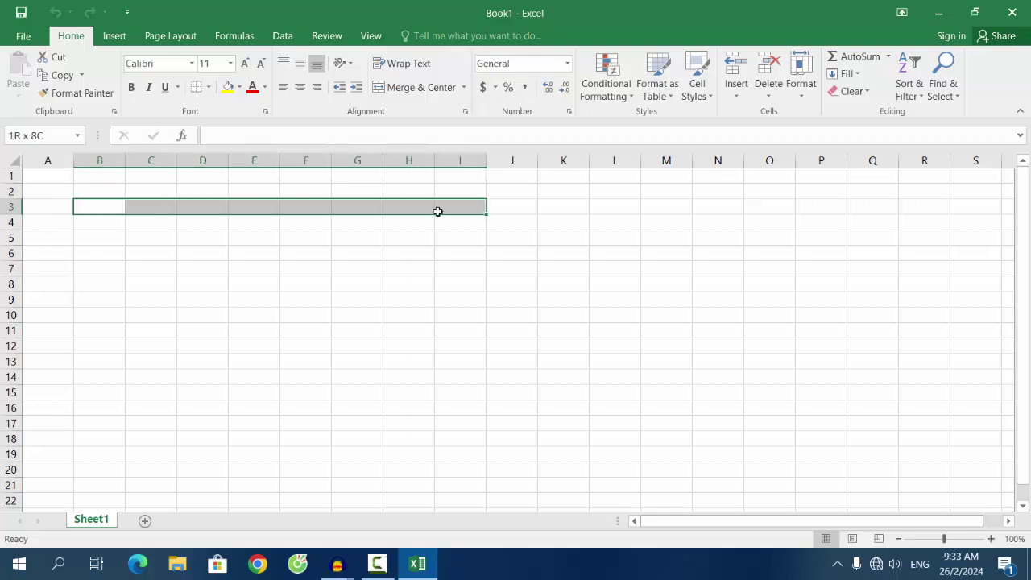
pyautogui.moveTo(438, 211); pyautogui.dragTo(442, 392)
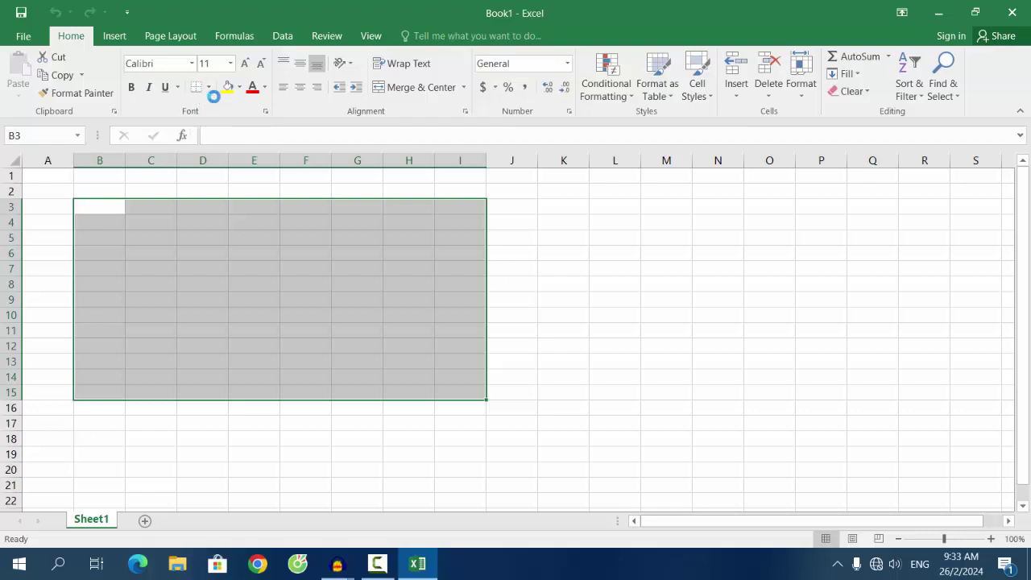
pyautogui.click(210, 89)
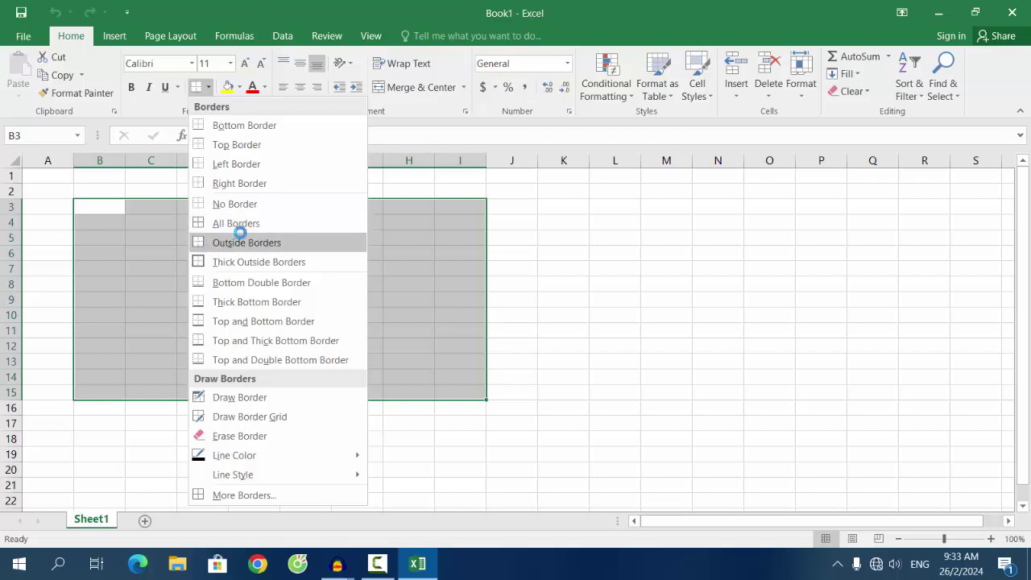
pyautogui.click(236, 223)
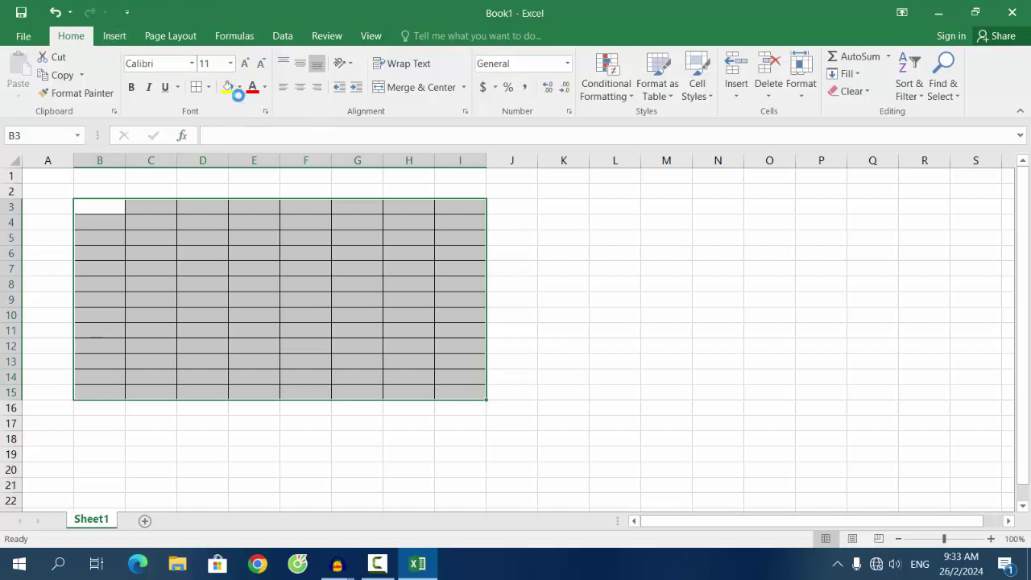
# Shade the bordered range B3:I15 with the light green theme fill colour.
pyautogui.click(239, 87)
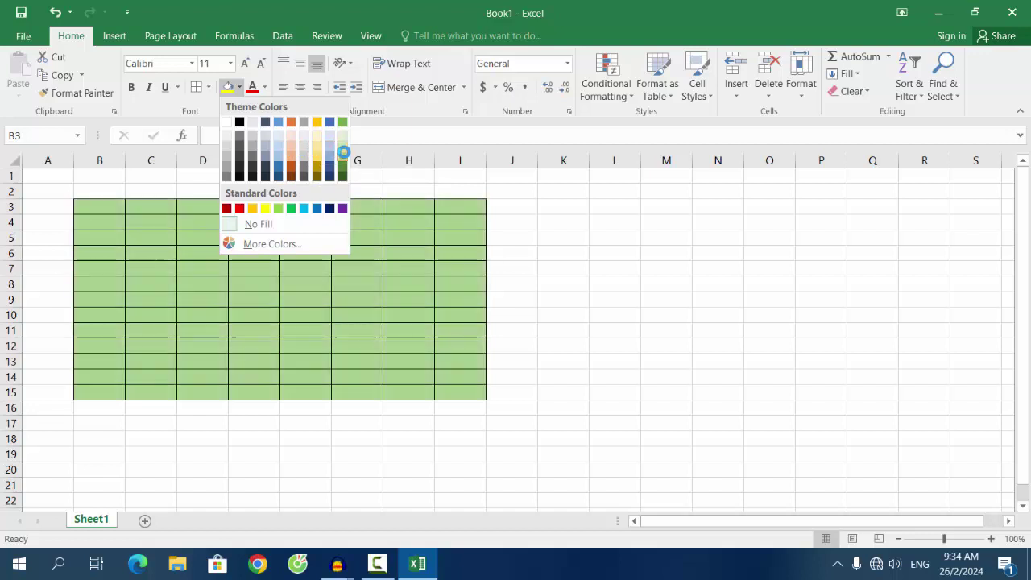
pyautogui.click(343, 148)
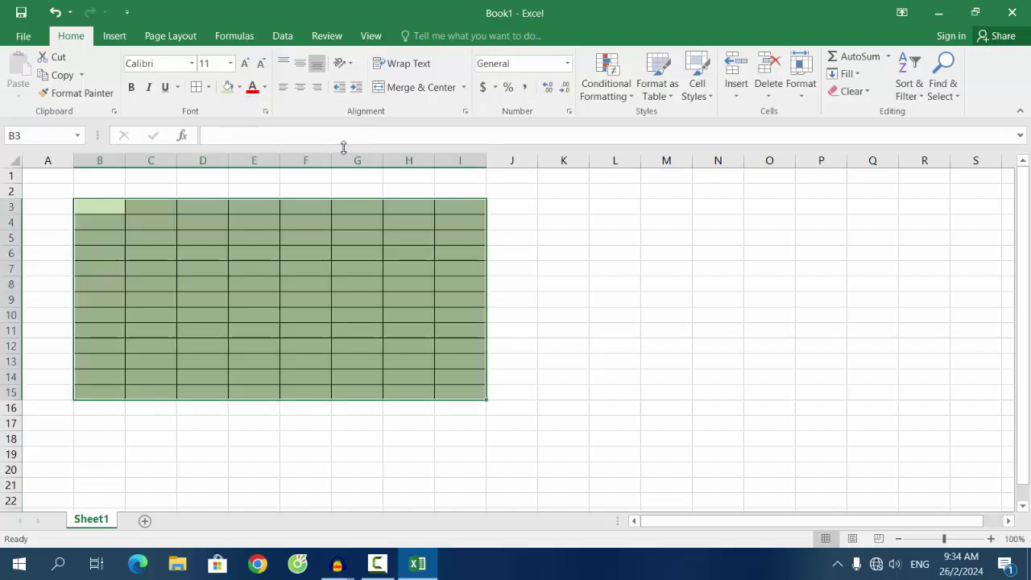
pyautogui.click(435, 269)
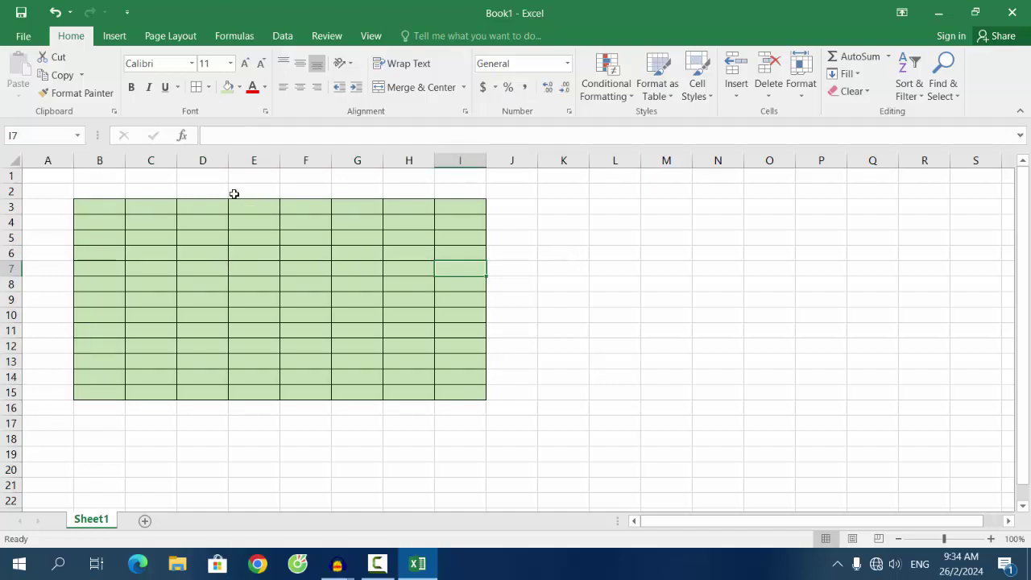
# Insert a blank row at row 3, moving the green table down to B4:I16.
pyautogui.click(144, 192)
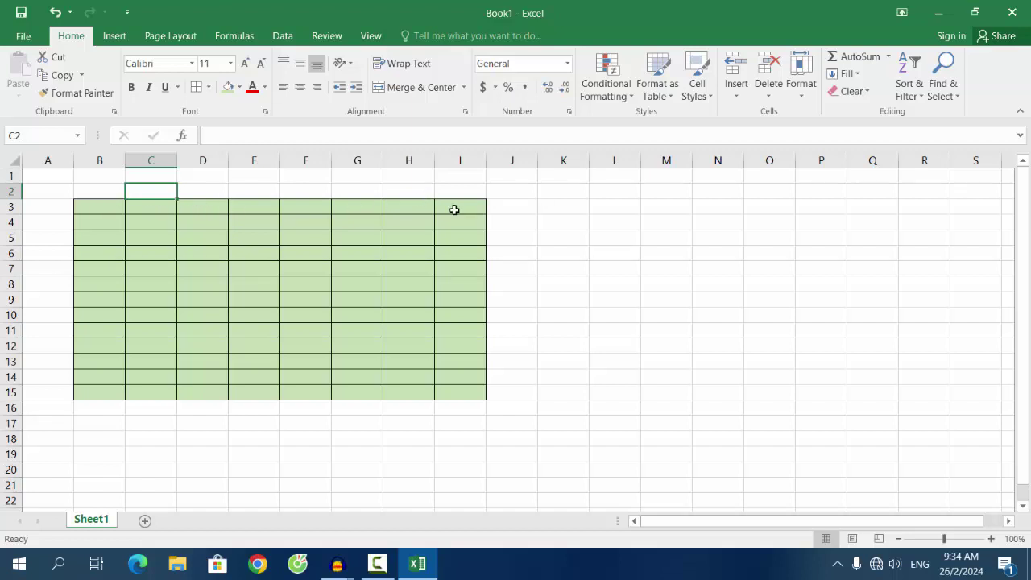
pyautogui.click(10, 206)
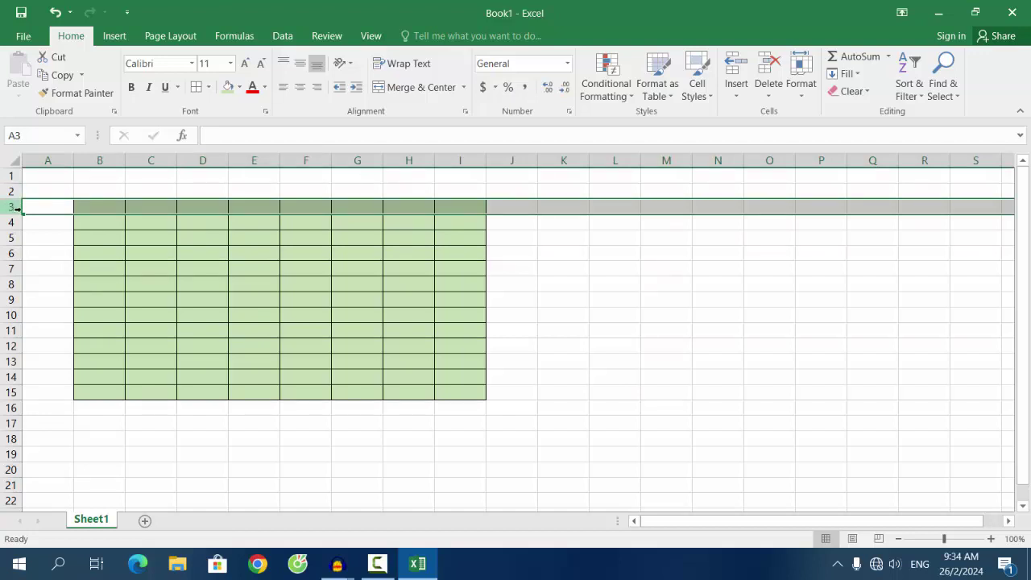
pyautogui.rightClick(8, 206)
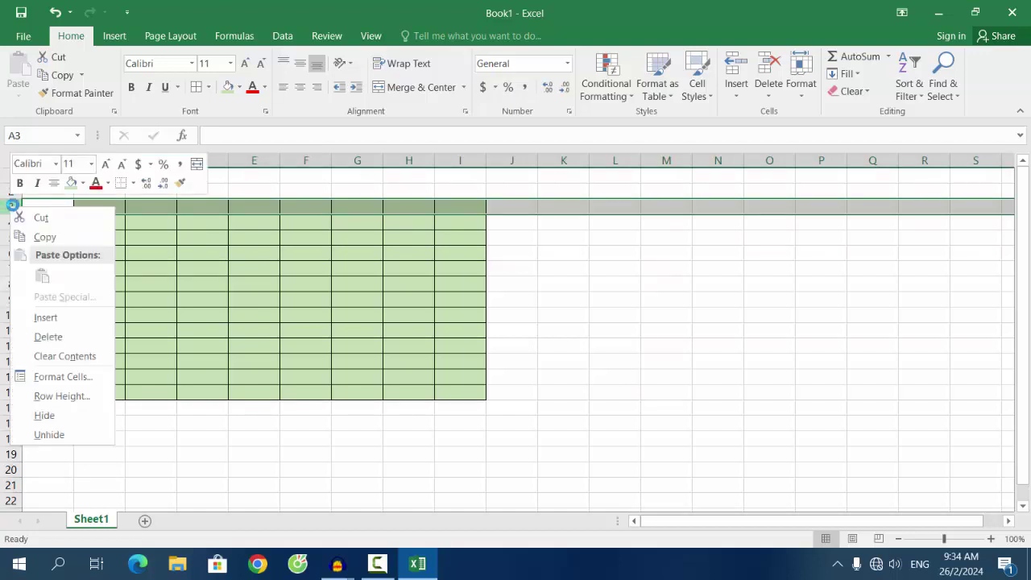
pyautogui.click(40, 321)
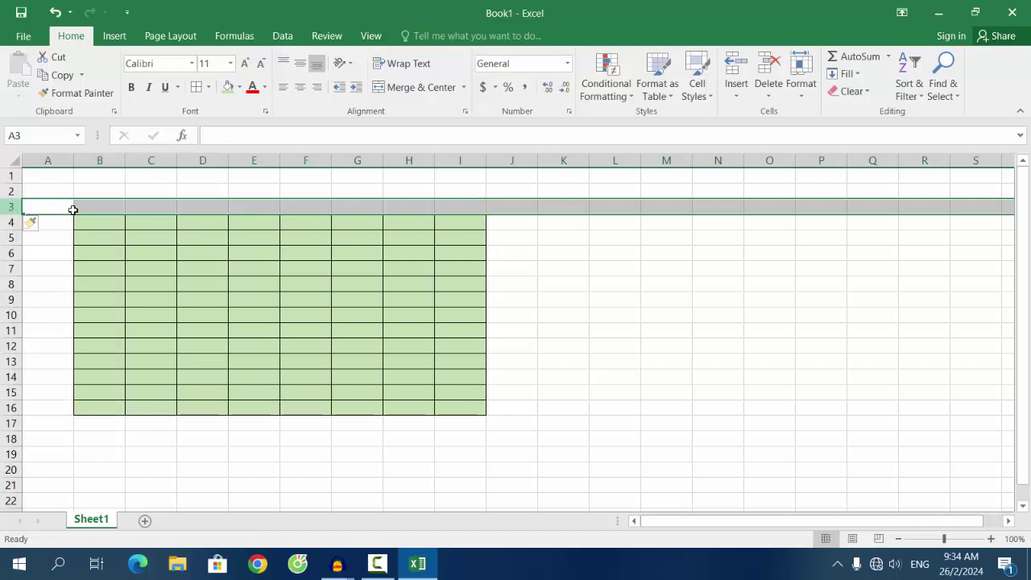
pyautogui.click(106, 221)
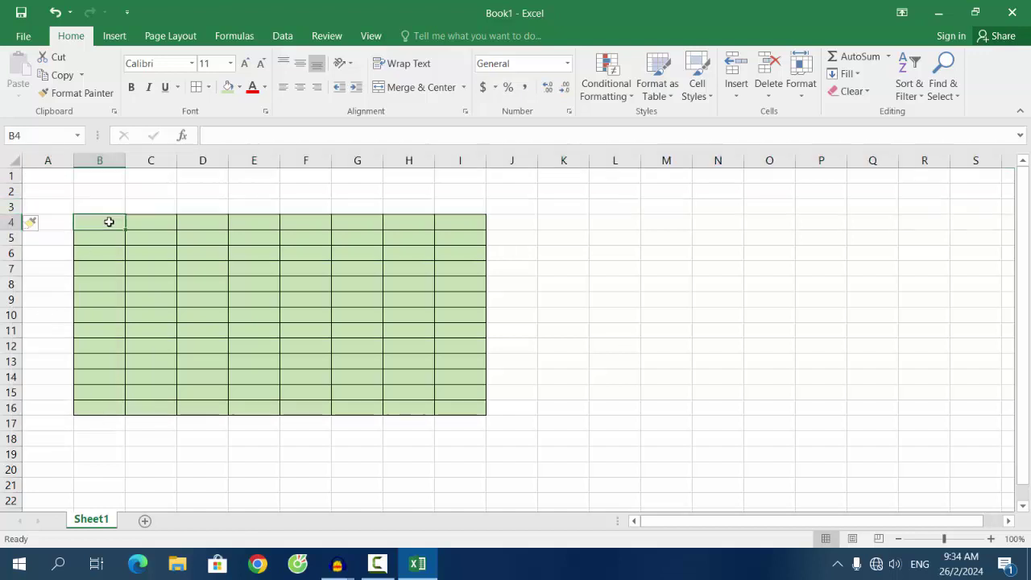
# Select the title range B2:I2 spanning the table's width.
pyautogui.click(414, 210)
pyautogui.click(93, 209)
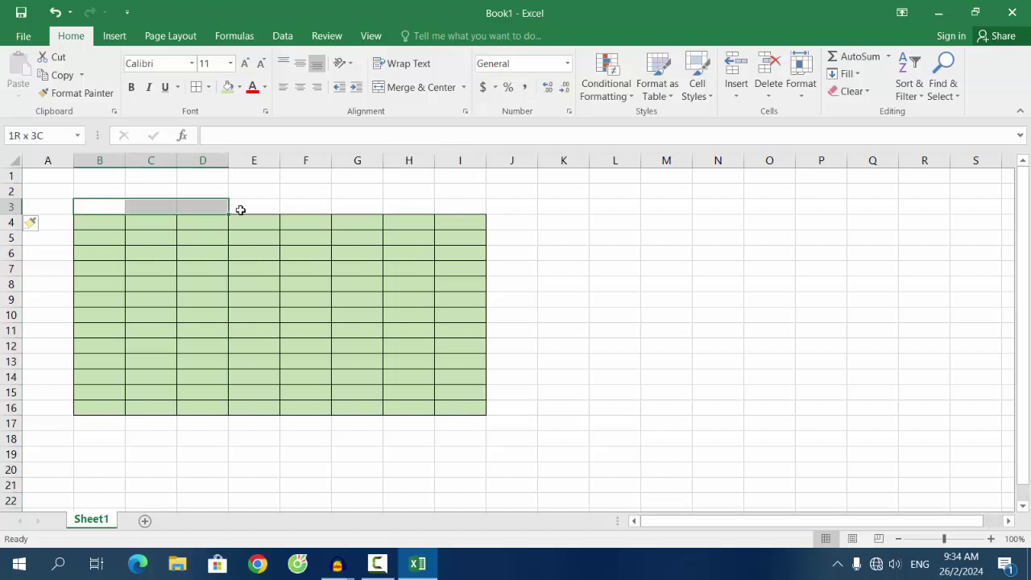
pyautogui.moveTo(93, 209); pyautogui.dragTo(446, 210)
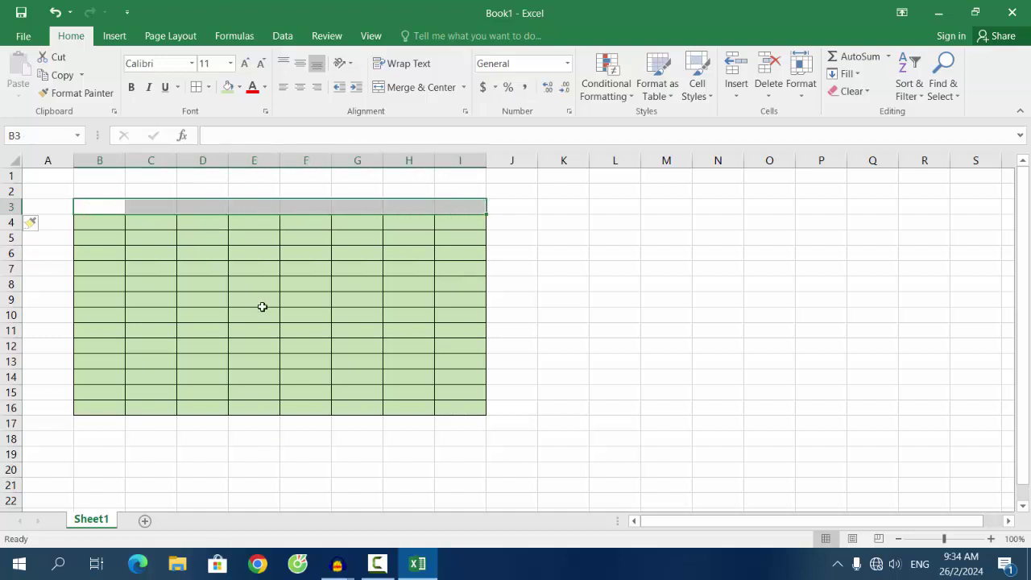
pyautogui.click(235, 194)
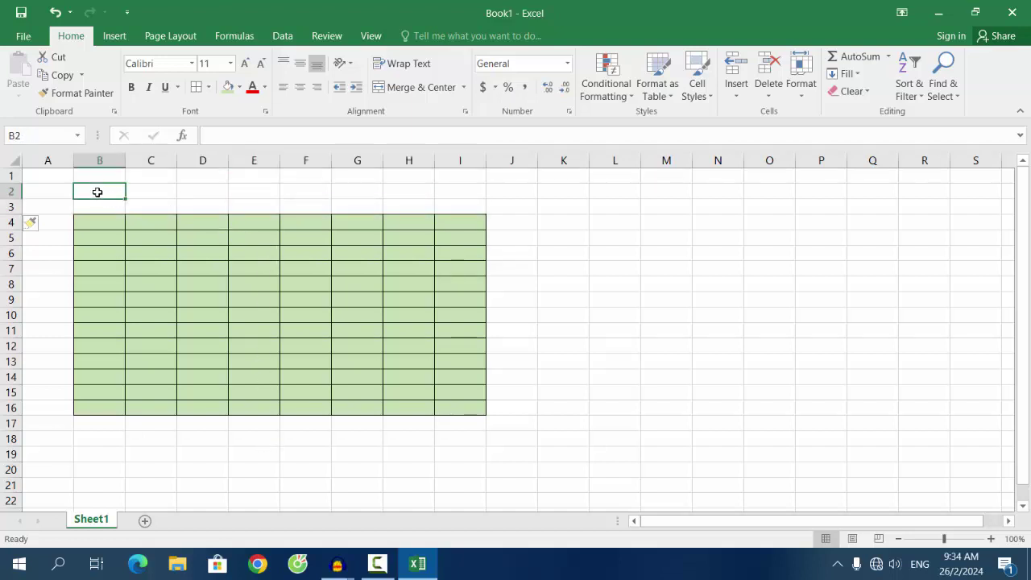
pyautogui.moveTo(97, 191); pyautogui.dragTo(283, 193)
pyautogui.click(389, 191)
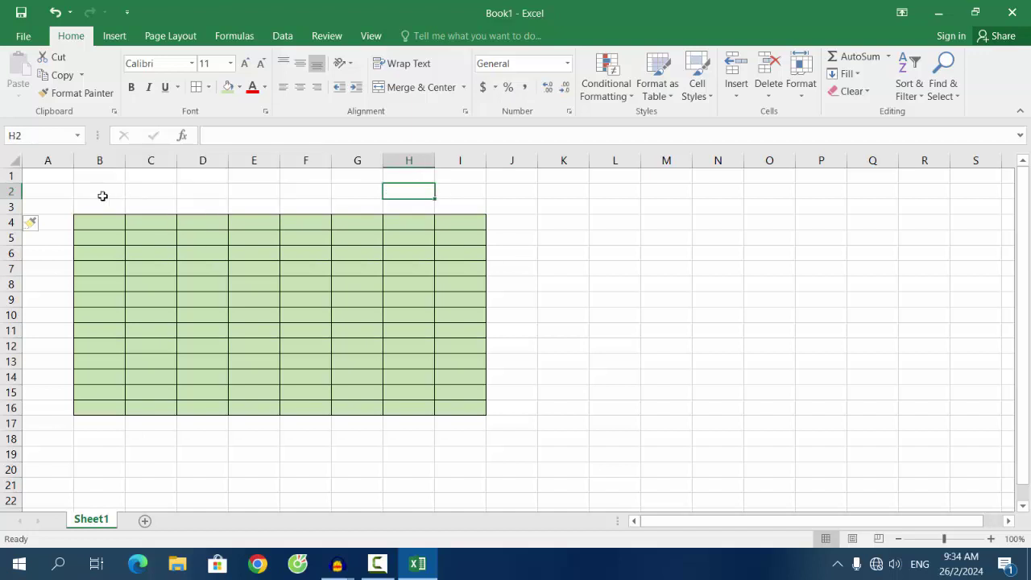
pyautogui.click(244, 189)
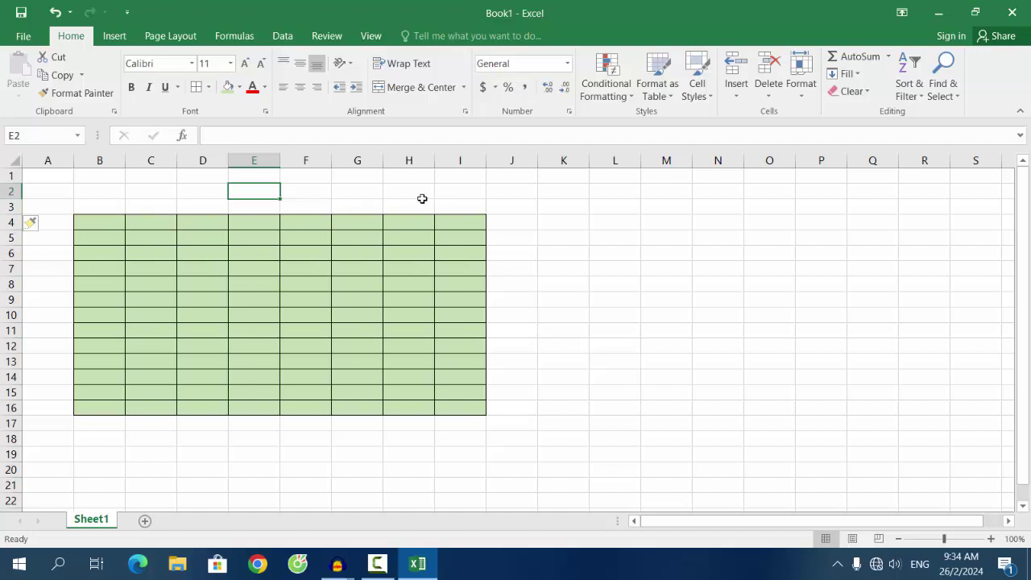
pyautogui.click(91, 210)
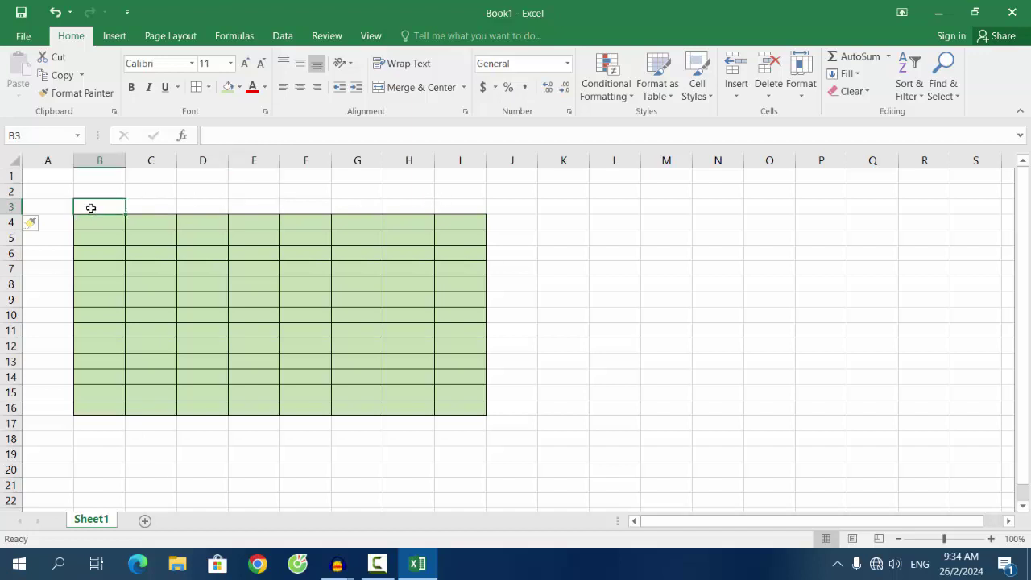
pyautogui.click(466, 206)
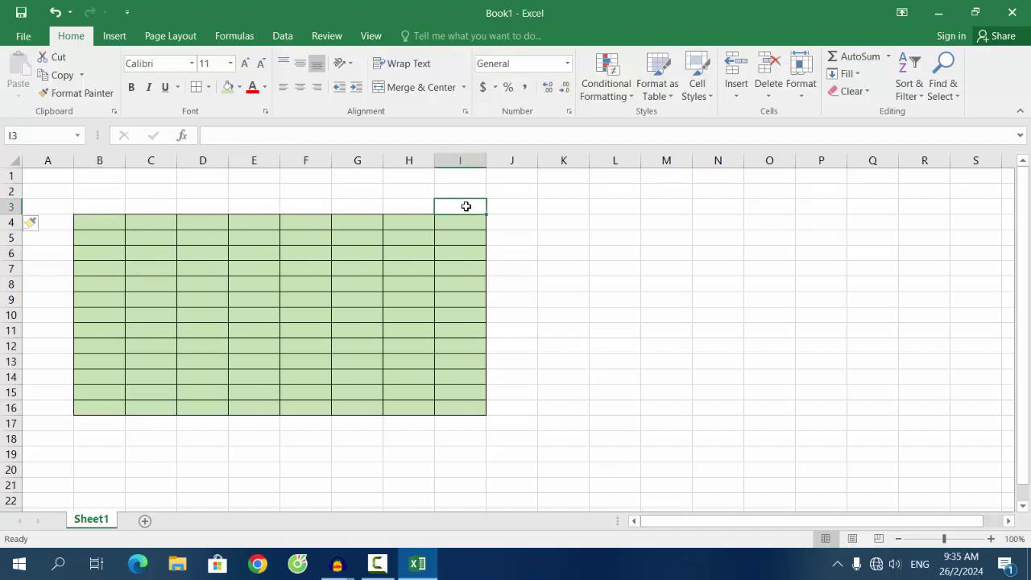
pyautogui.click(86, 192)
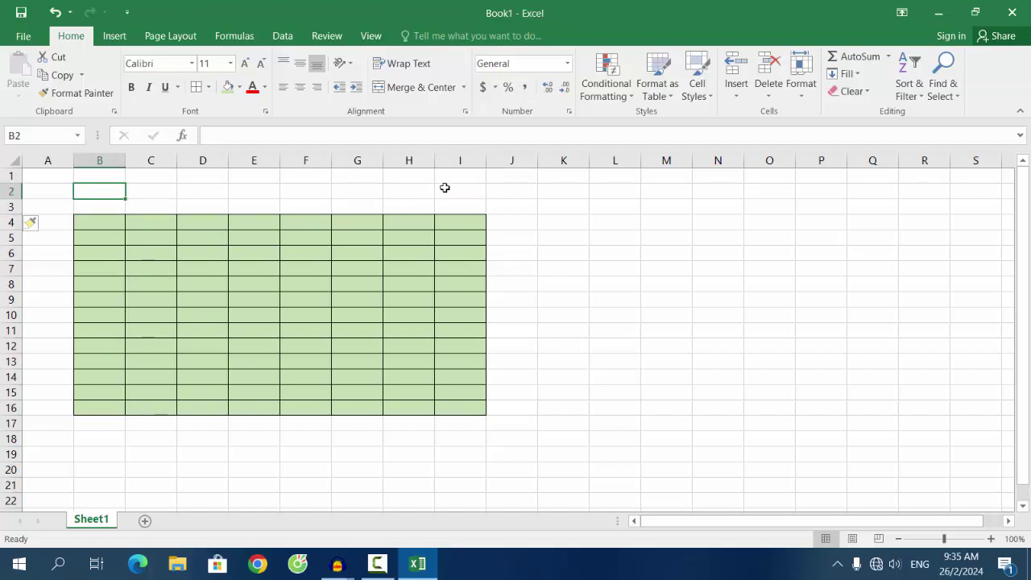
pyautogui.moveTo(92, 195); pyautogui.dragTo(443, 194)
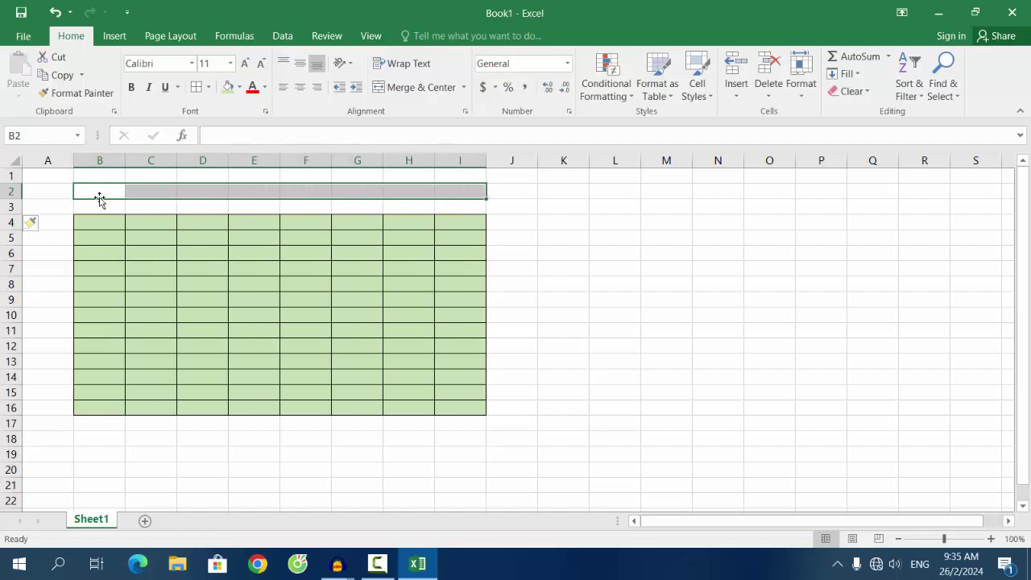
pyautogui.moveTo(99, 193); pyautogui.dragTo(305, 191)
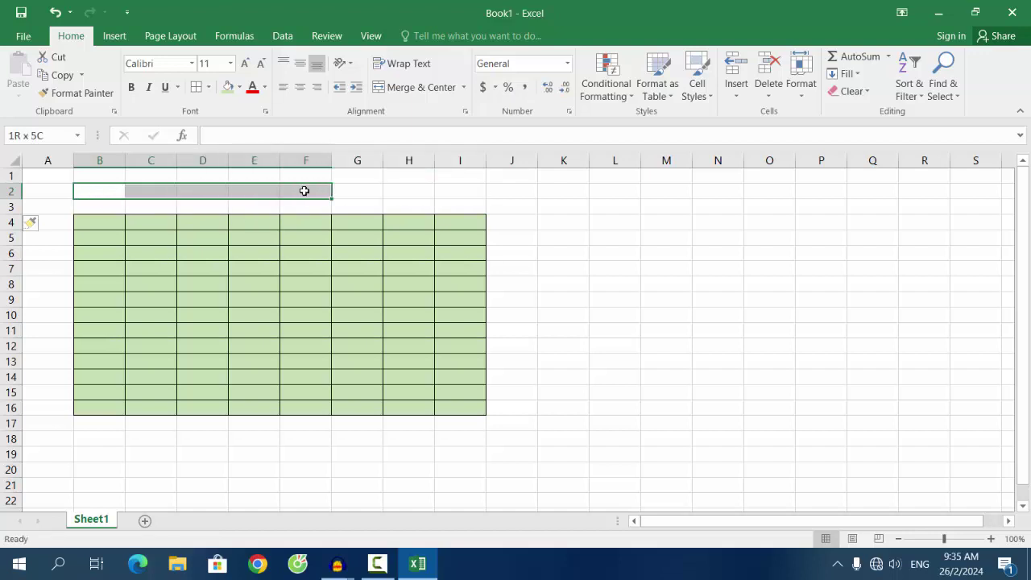
pyautogui.moveTo(305, 191); pyautogui.dragTo(454, 192)
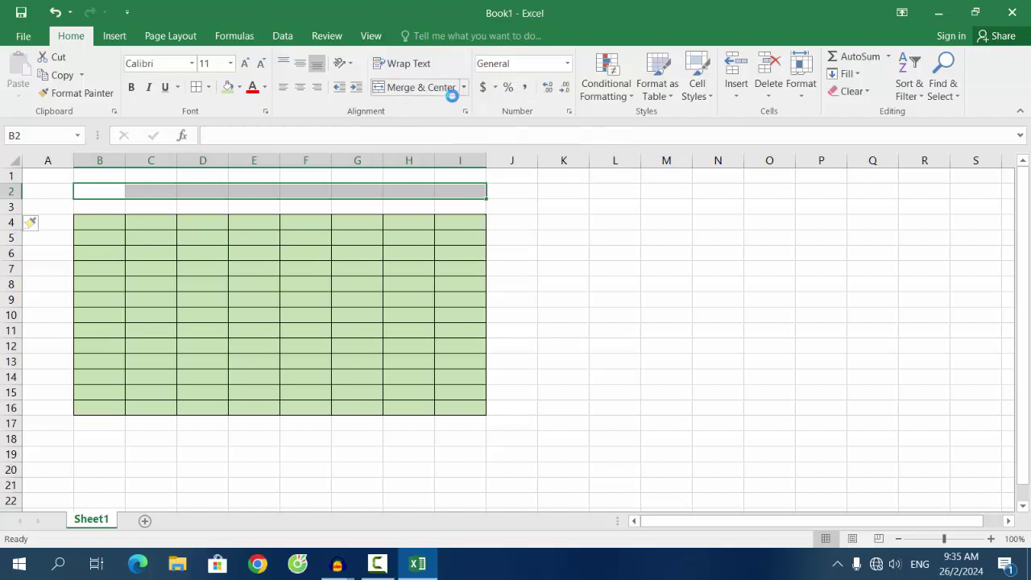
# Merge and center B2:I2 and enter the title 'DANH MỤC SẢN PHẨM'.
pyautogui.click(403, 91)
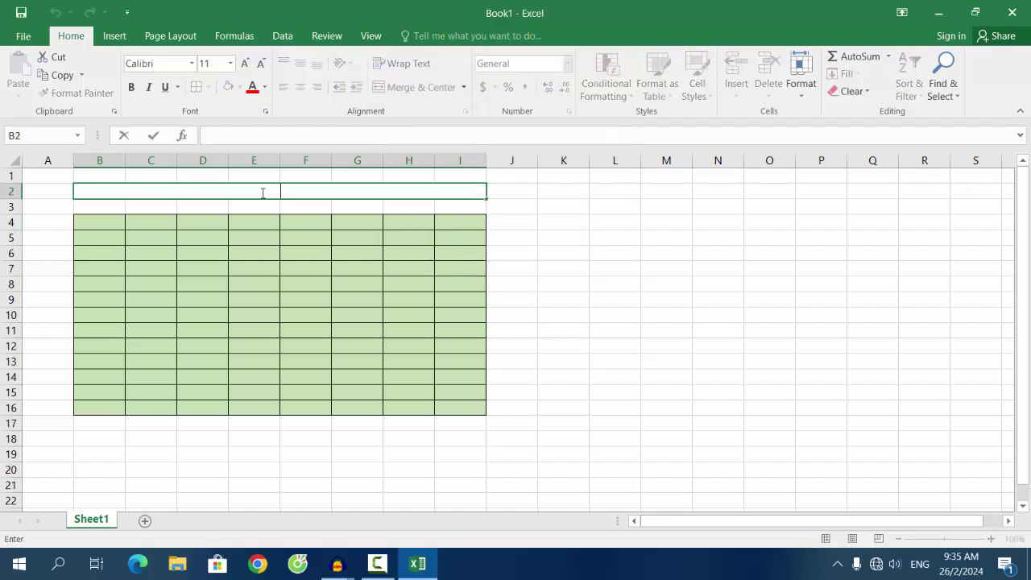
pyautogui.write('DAN')
pyautogui.write('H MỤC ')
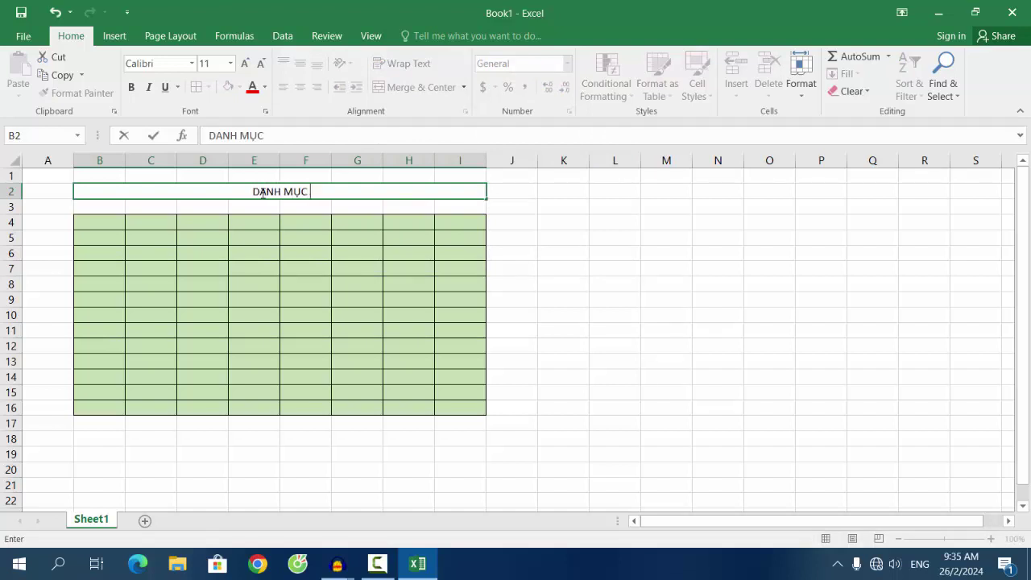
pyautogui.write('SAN')
pyautogui.write('P')
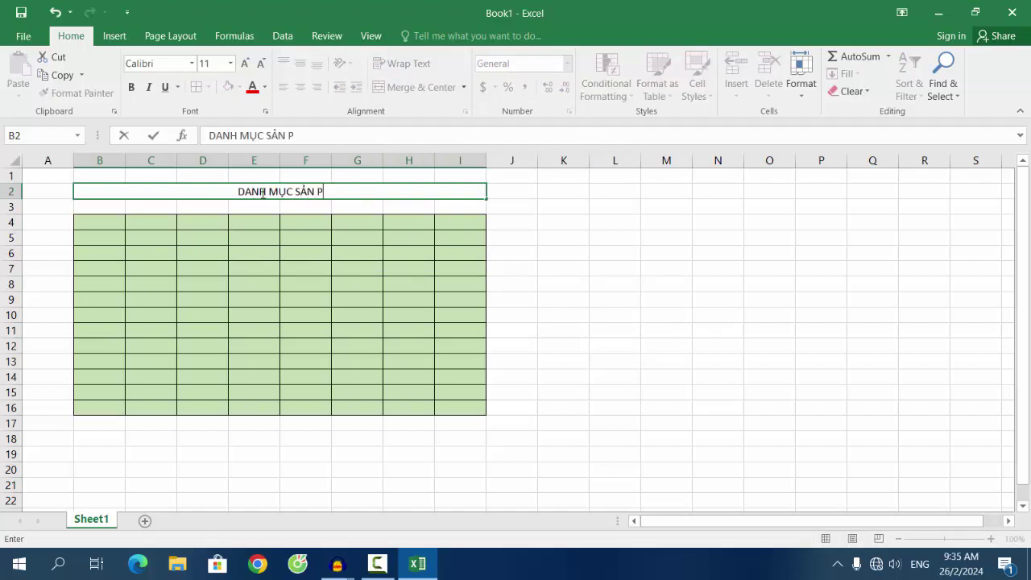
pyautogui.write('HÂMr')
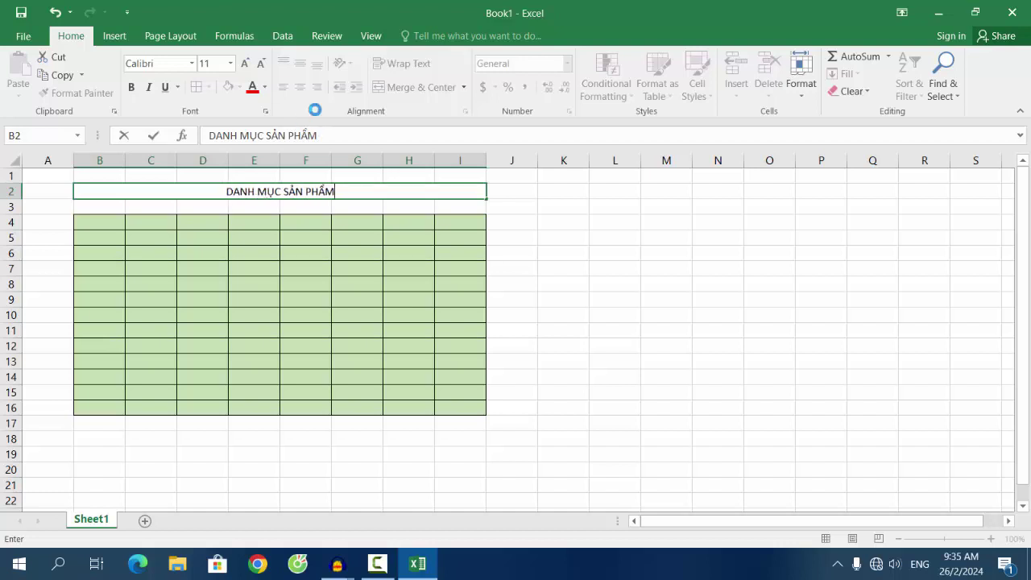
pyautogui.click(380, 204)
pyautogui.click(315, 196)
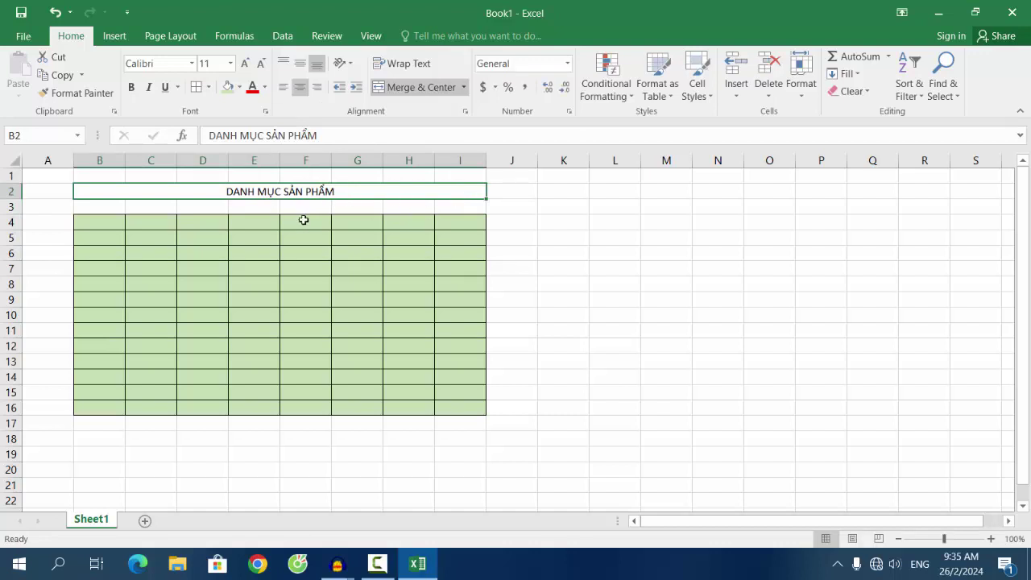
# Enter the header STT in cell B4.
pyautogui.click(108, 227)
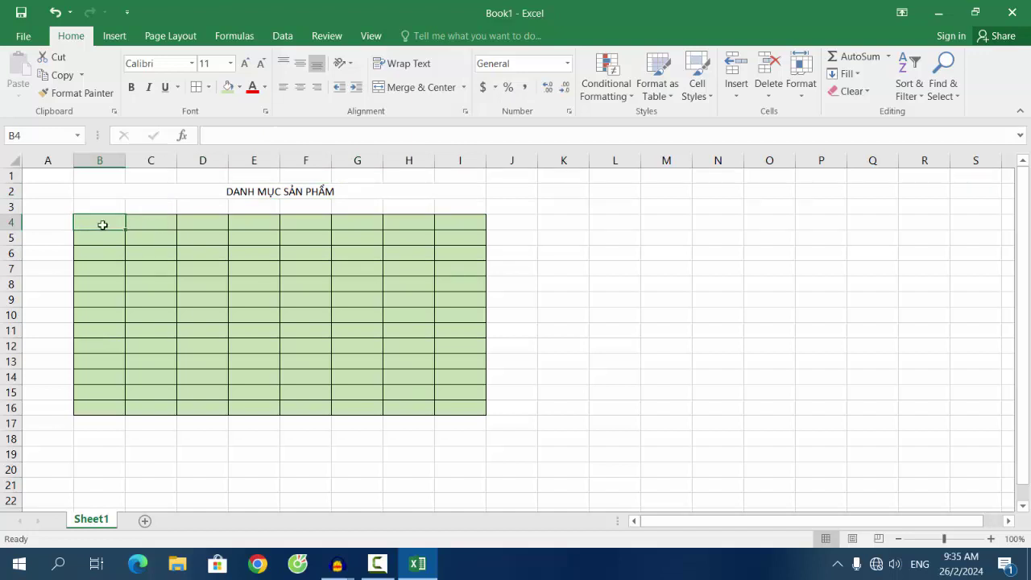
pyautogui.write('stt')
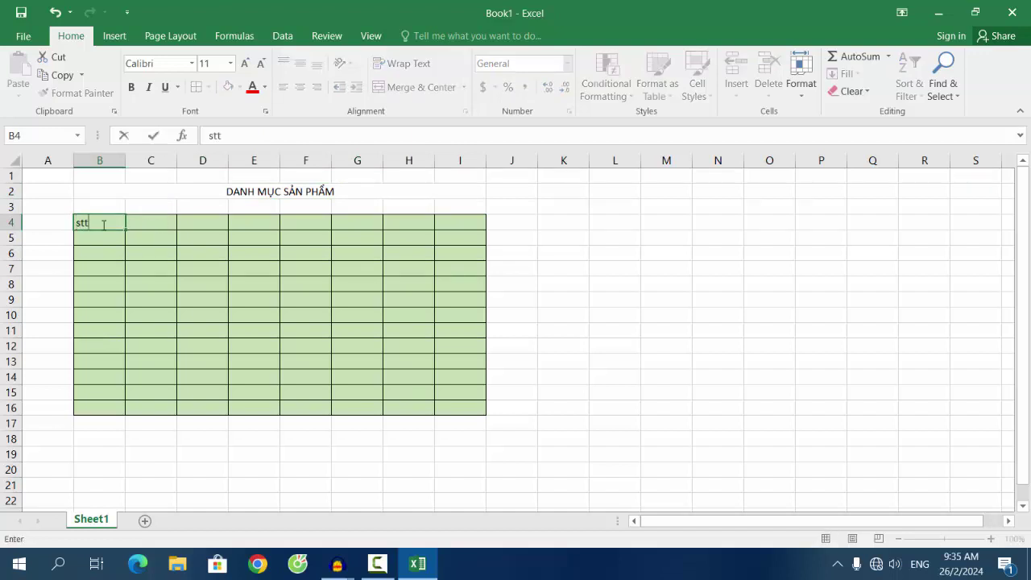
pyautogui.press('BackSpace')
pyautogui.press('BackSpace')
pyautogui.write('ST')
pyautogui.click(154, 224)
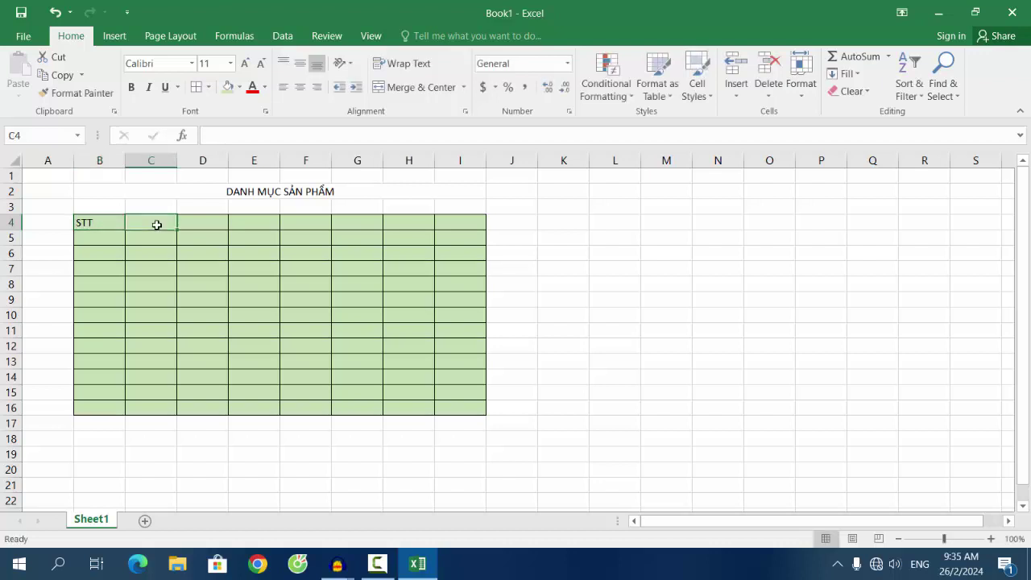
# Type the header 'Tên hàng hóa' into cell C4.
pyautogui.write('TÊn ==')
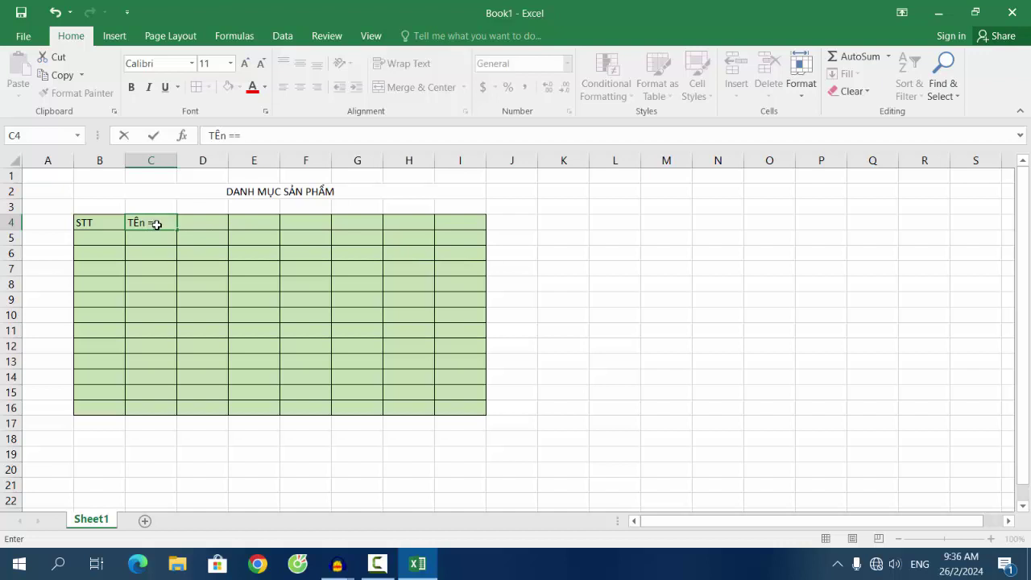
pyautogui.press('BackSpace')
pyautogui.press('BackSpace')
pyautogui.press('BackSpace')
pyautogui.write('ha')
pyautogui.write('óa')
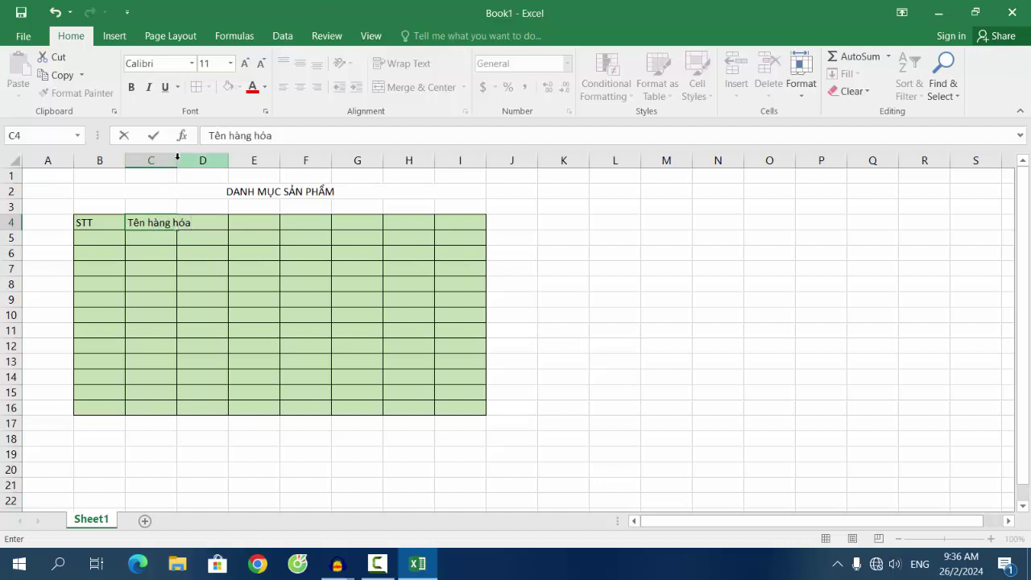
pyautogui.click(203, 240)
pyautogui.click(170, 224)
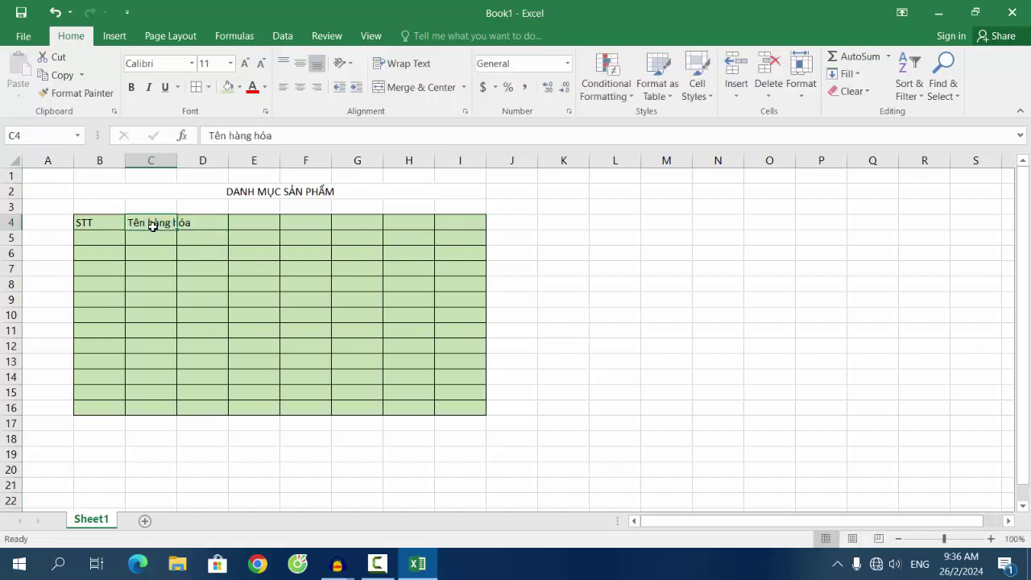
# Reselect C4 and begin editing its header text in the formula bar.
pyautogui.click(189, 234)
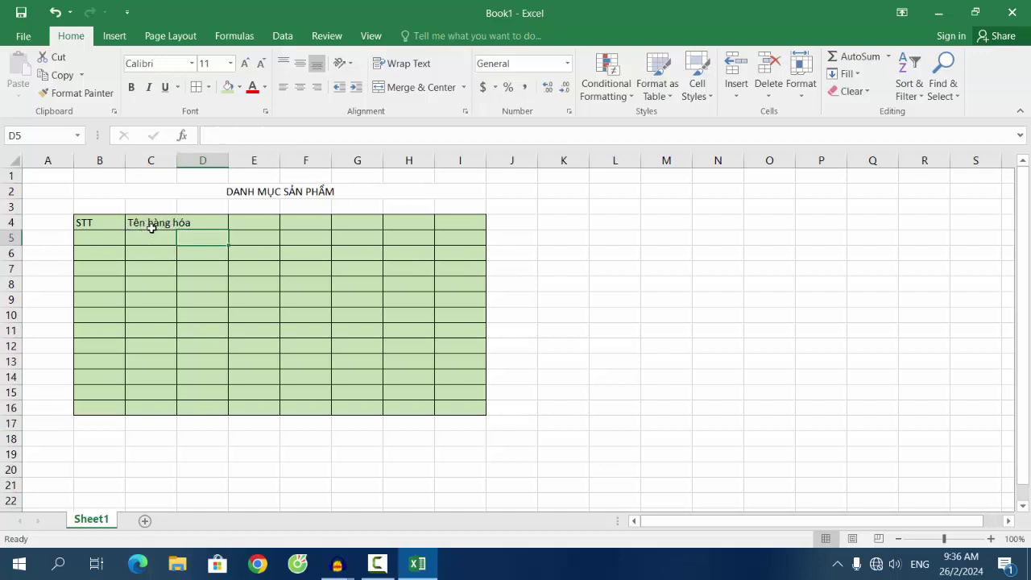
pyautogui.click(205, 226)
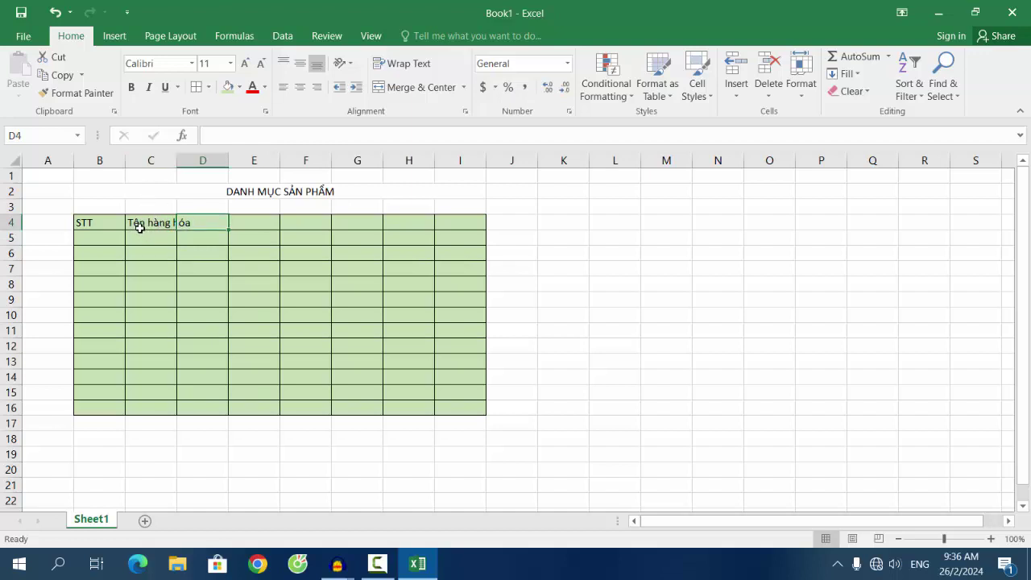
pyautogui.click(168, 236)
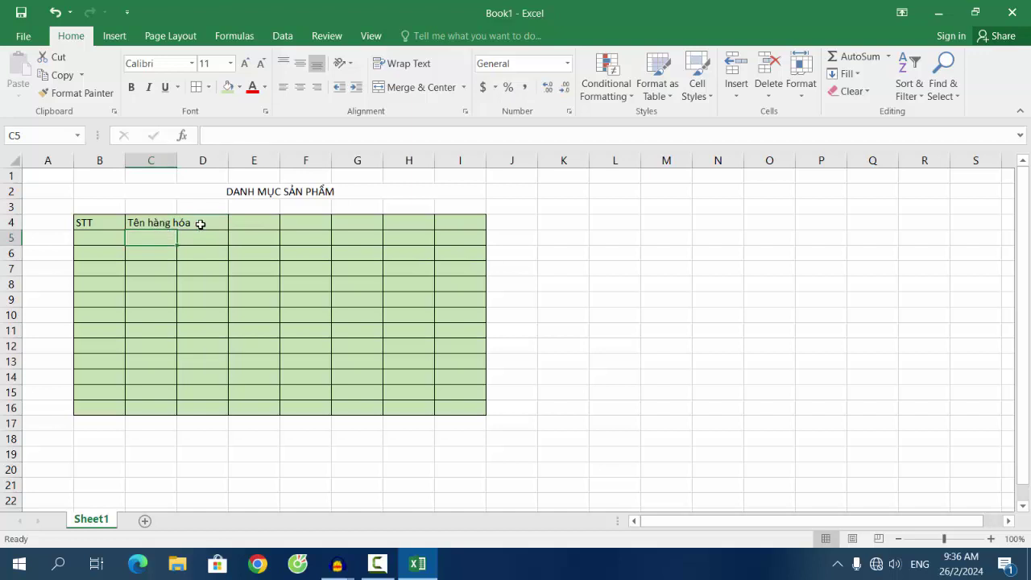
pyautogui.click(201, 224)
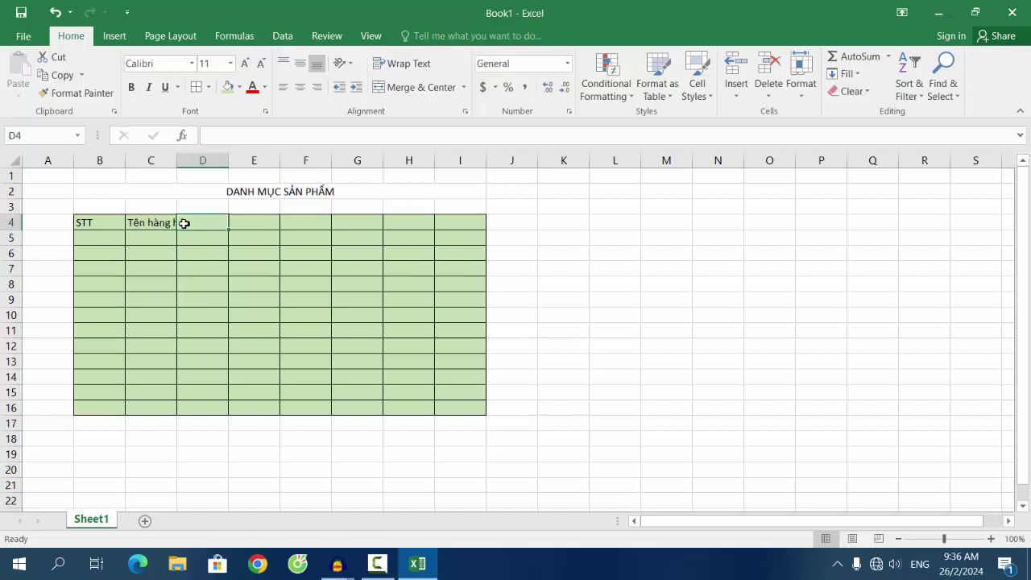
pyautogui.click(157, 223)
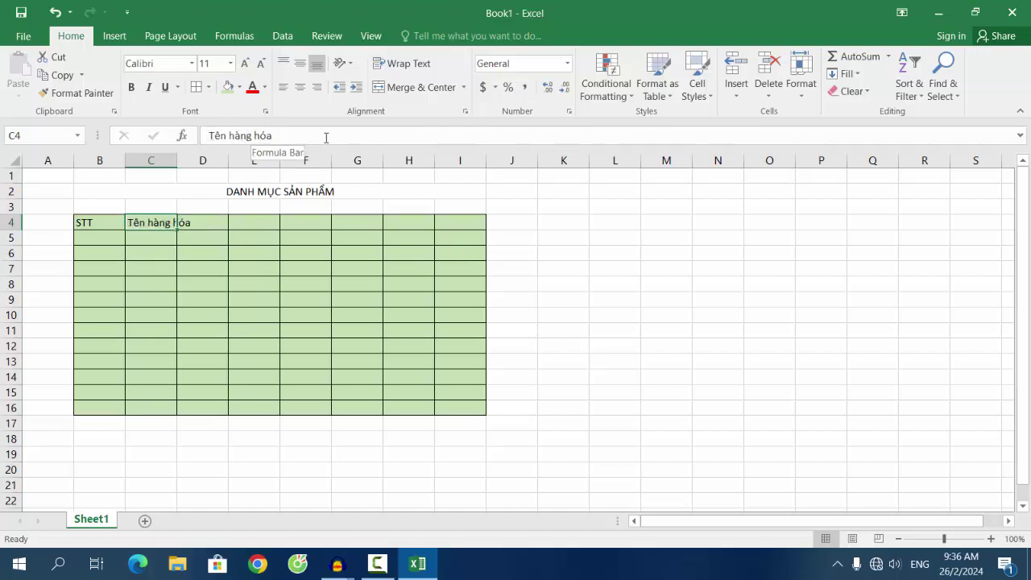
pyautogui.click(253, 136)
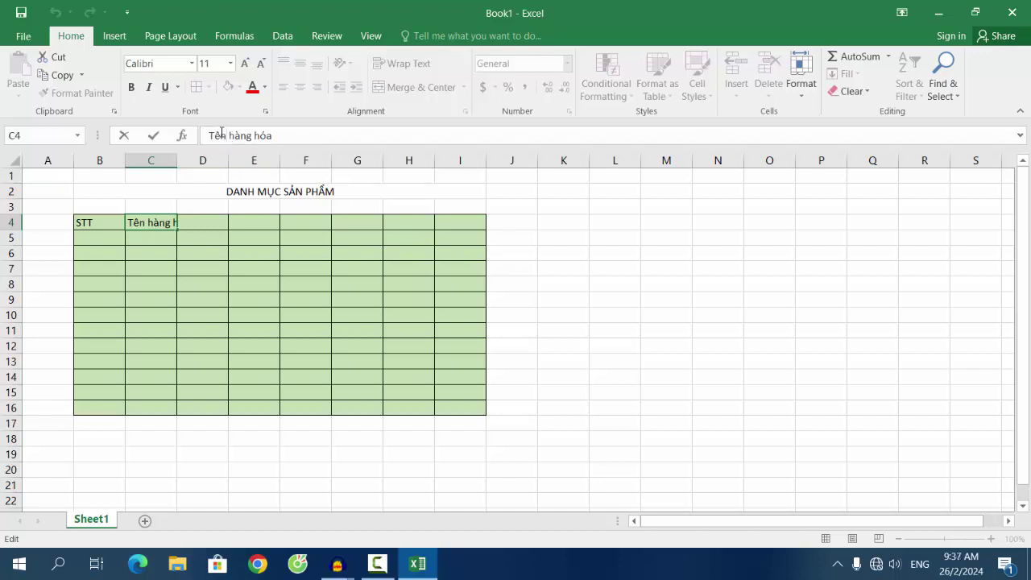
# Confirm the two-line 'Tên hàng hóa' header in C4 and center it horizontally.
pyautogui.press('BackSpace')
pyautogui.press('BackSpace')
pyautogui.press('BackSpace')
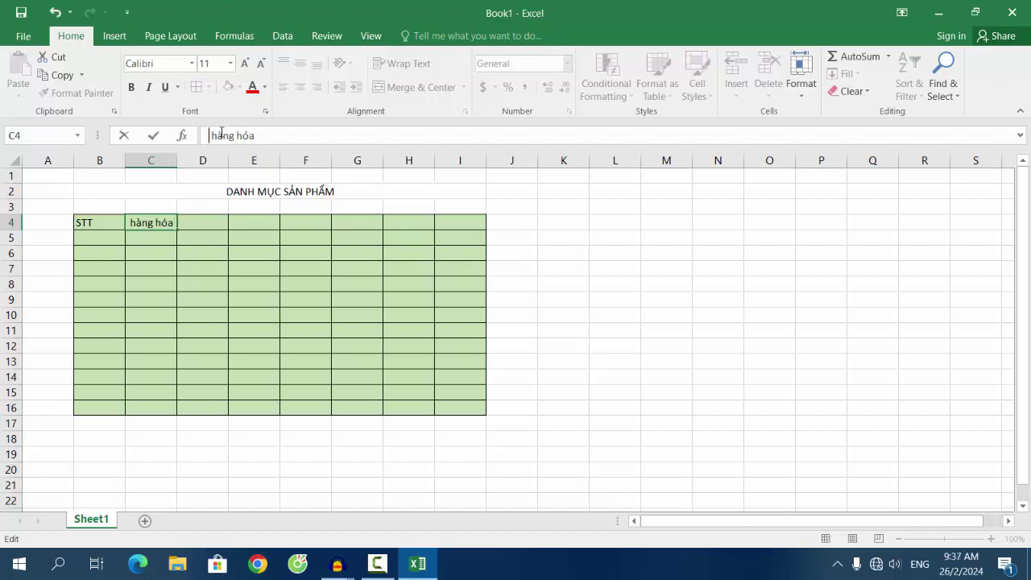
pyautogui.press('Return')
pyautogui.click(157, 232)
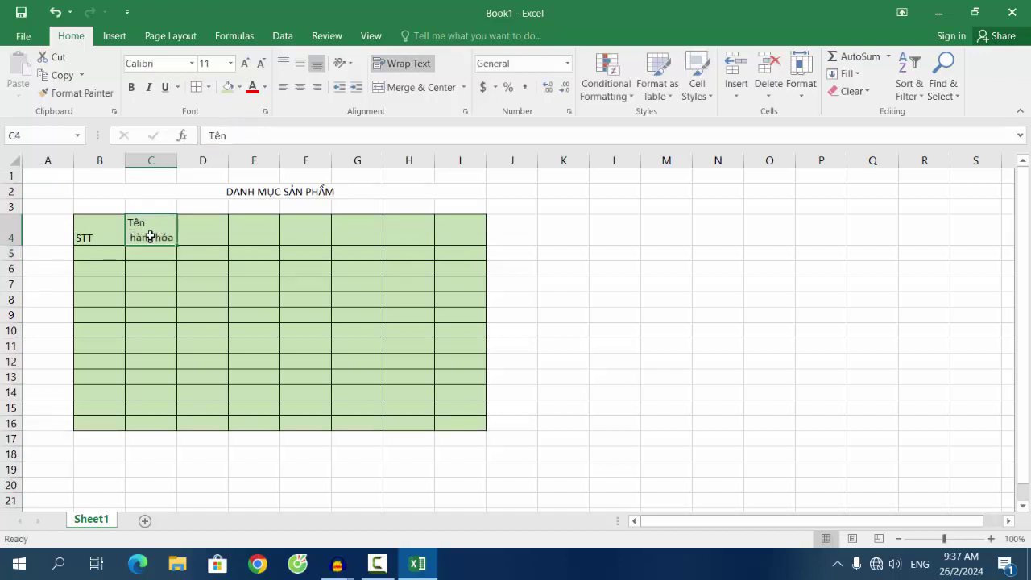
pyautogui.click(136, 247)
pyautogui.click(153, 235)
pyautogui.click(316, 87)
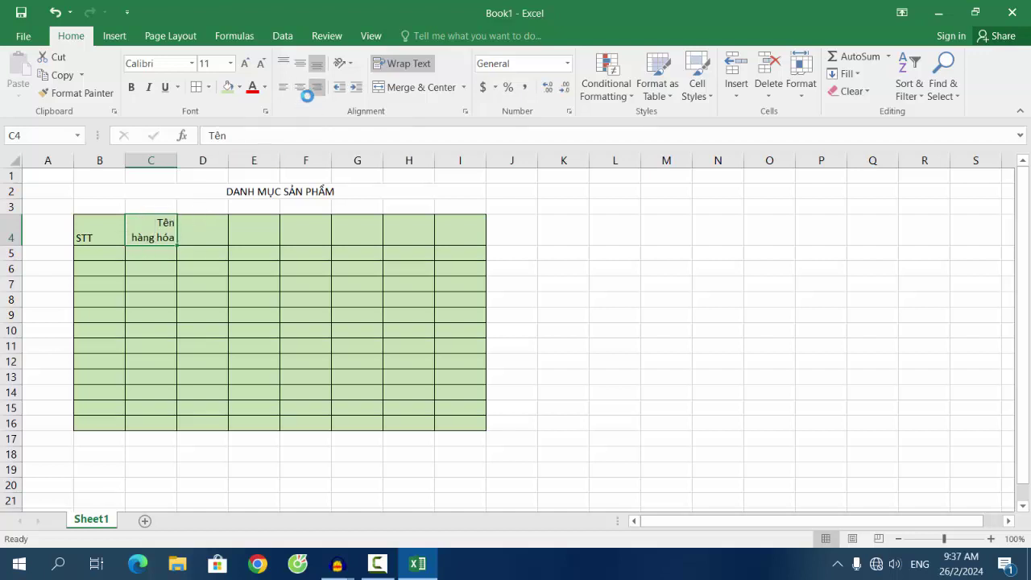
pyautogui.click(300, 87)
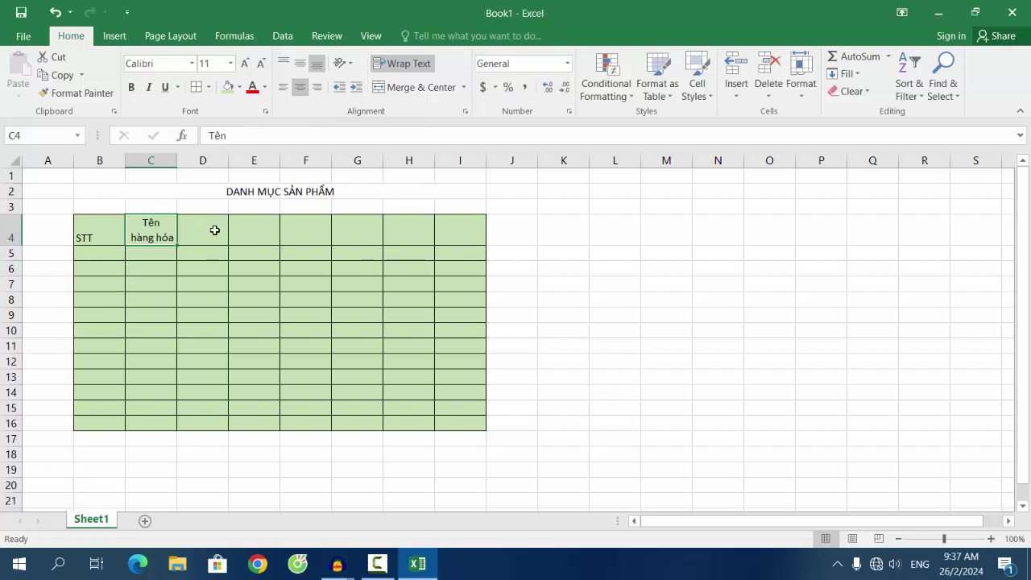
pyautogui.click(212, 232)
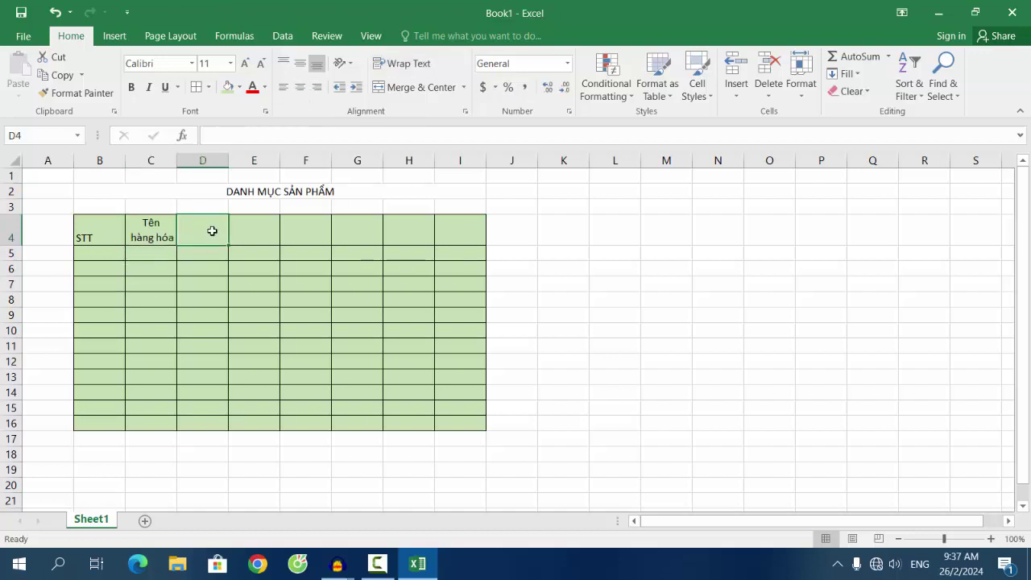
# Enter the headers 'Số lượng', 'Đơn giá' and 'Thành tiền' in D4:F4.
pyautogui.write('s')
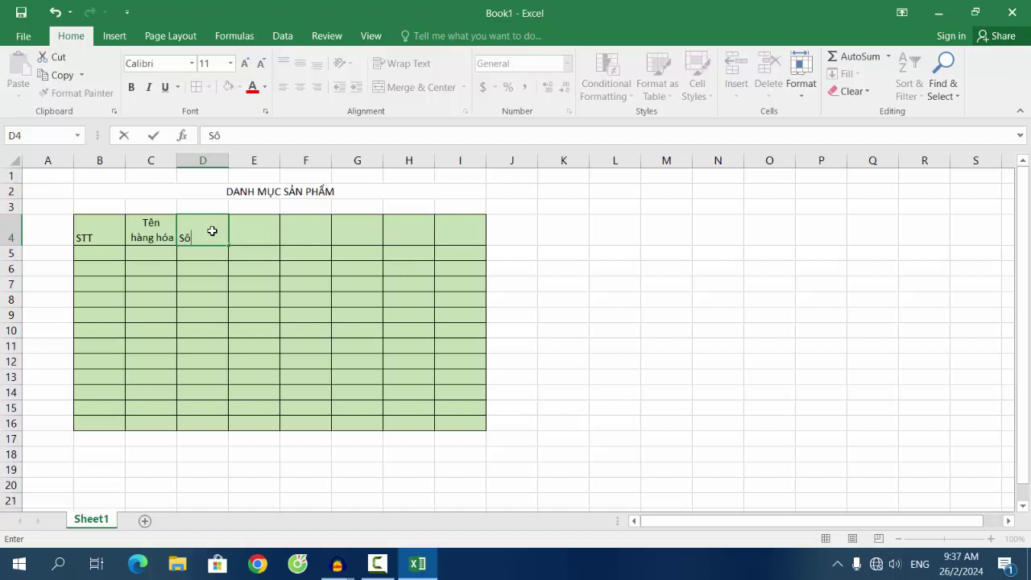
pyautogui.write('s lu')
pyautogui.click(274, 238)
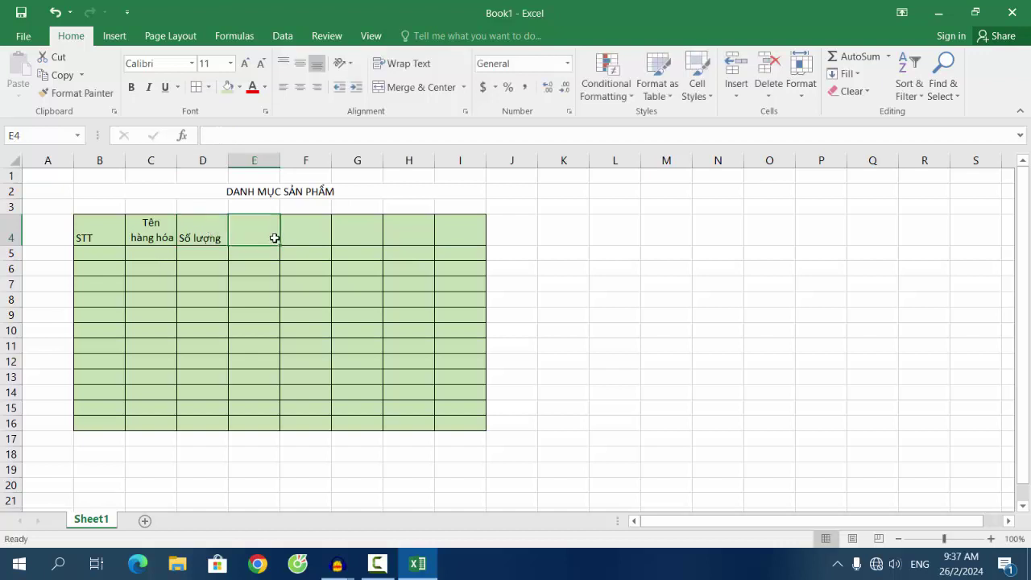
pyautogui.write('Đ')
pyautogui.write('wn')
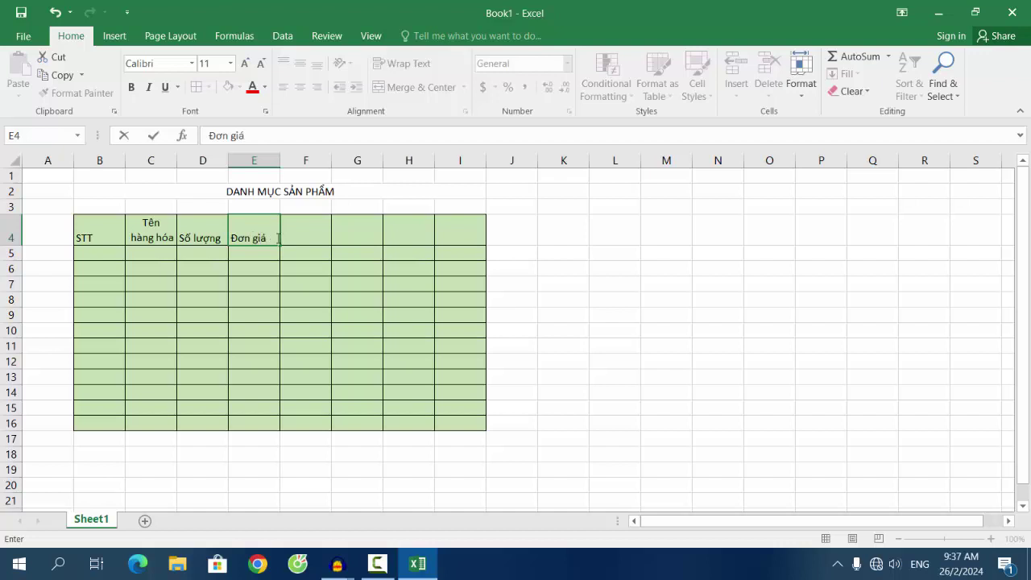
pyautogui.click(299, 229)
pyautogui.write('Tha')
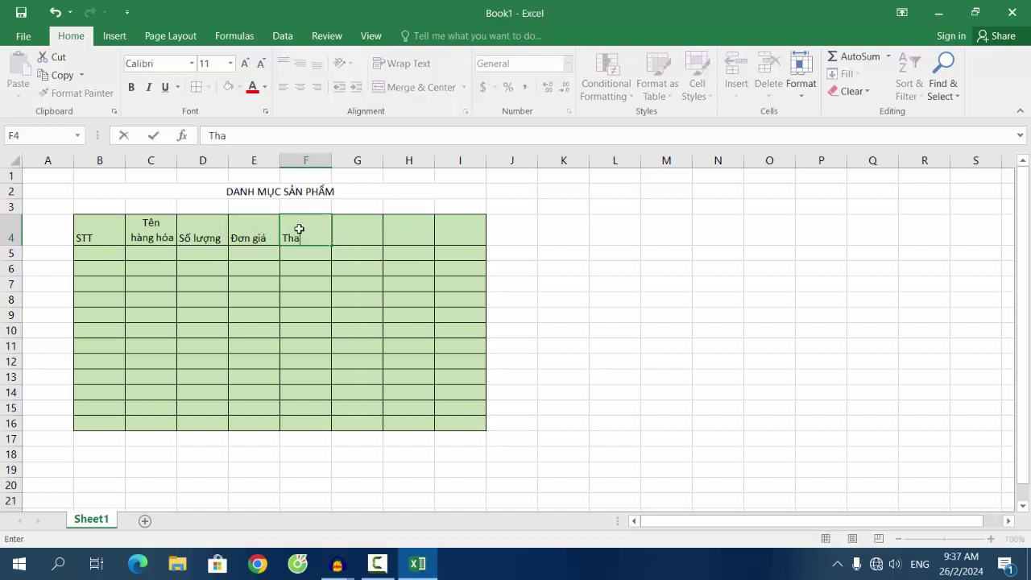
pyautogui.write('nh')
pyautogui.write('en')
pyautogui.click(363, 256)
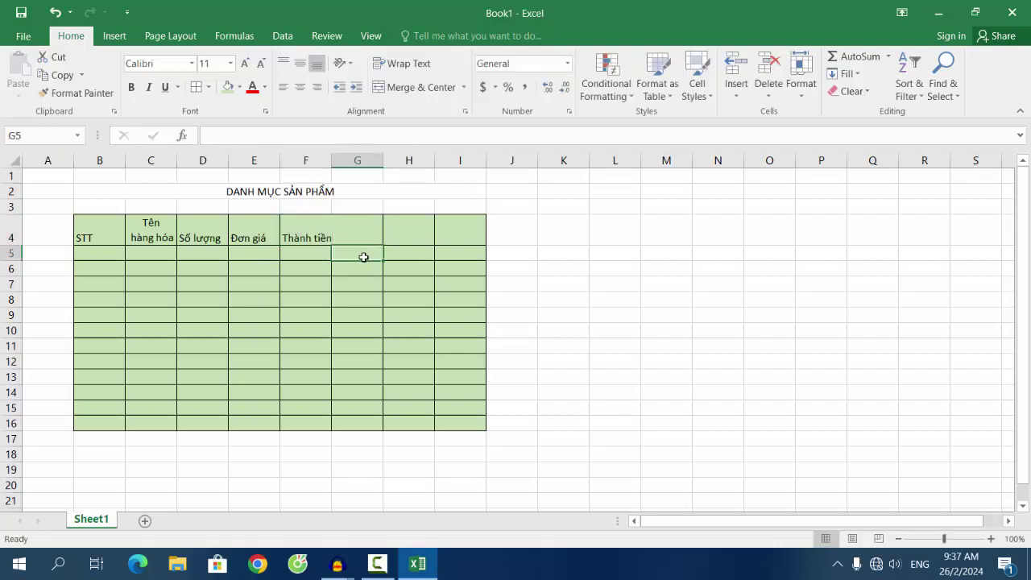
# Widen column F slightly to fit 'Thành tiền'.
pyautogui.click(320, 232)
pyautogui.moveTo(332, 159); pyautogui.dragTo(338, 160)
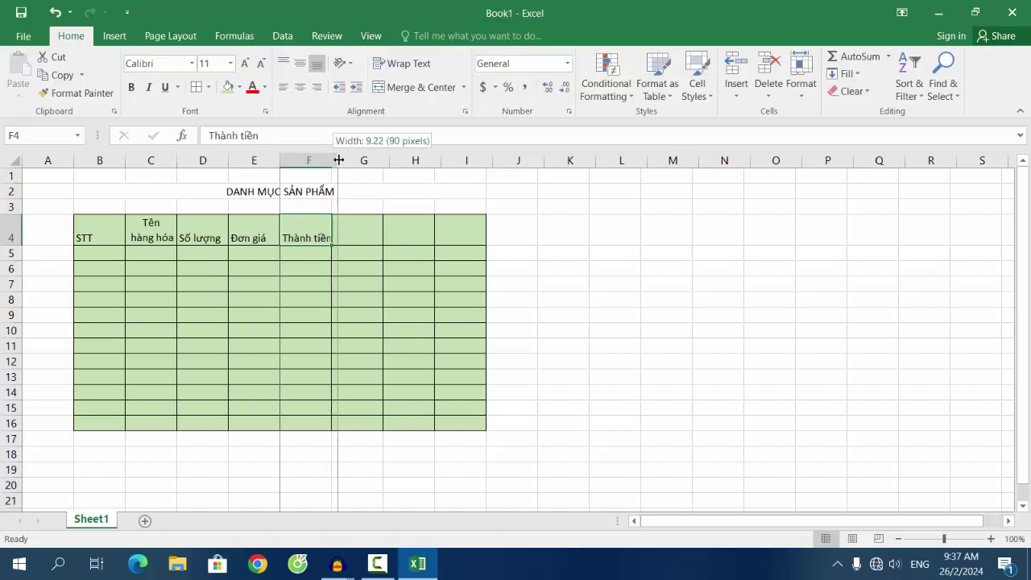
pyautogui.click(316, 255)
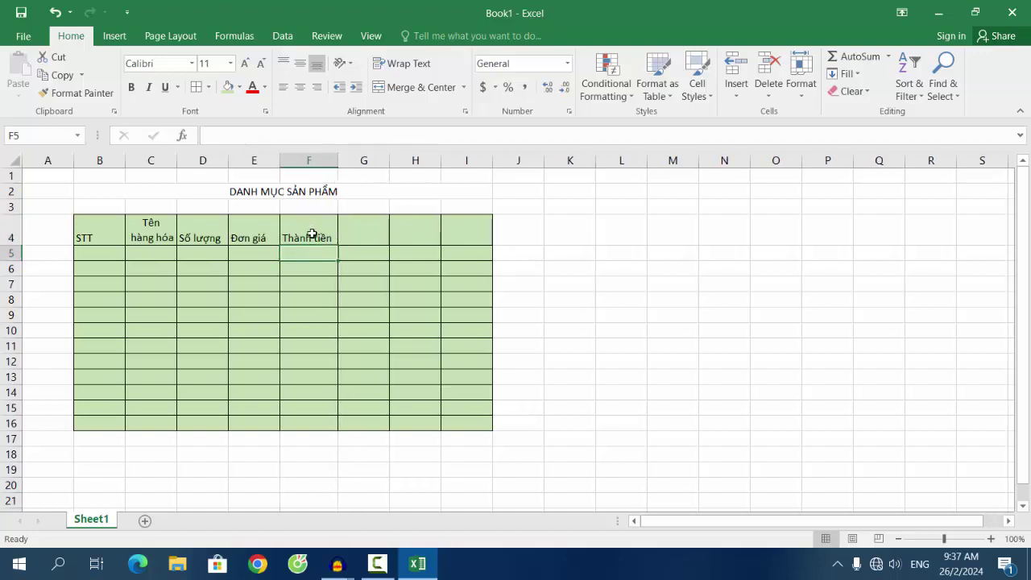
# Enter the header 'Ghi chú' in cell G4.
pyautogui.click(369, 228)
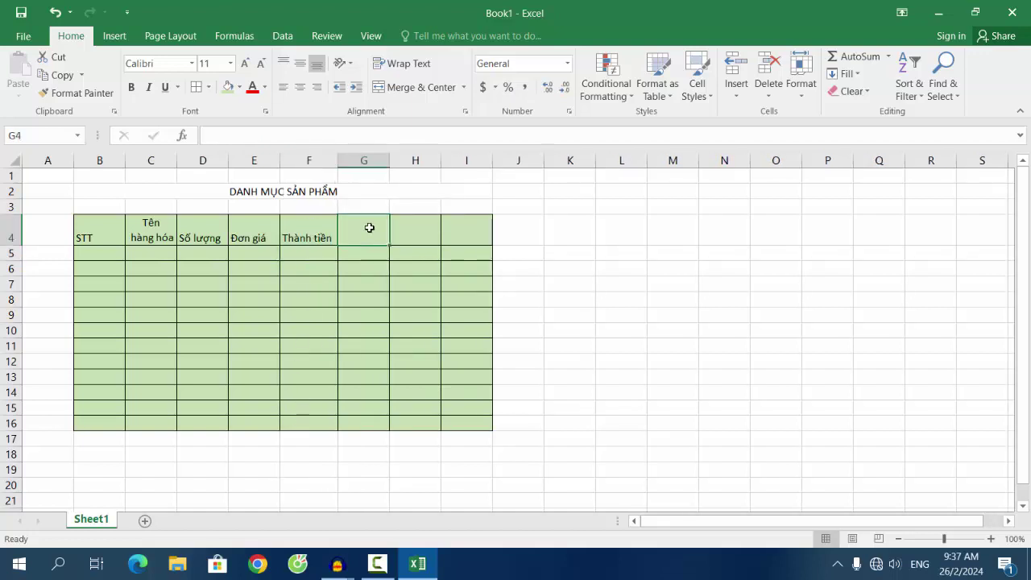
pyautogui.write('Ghi chú')
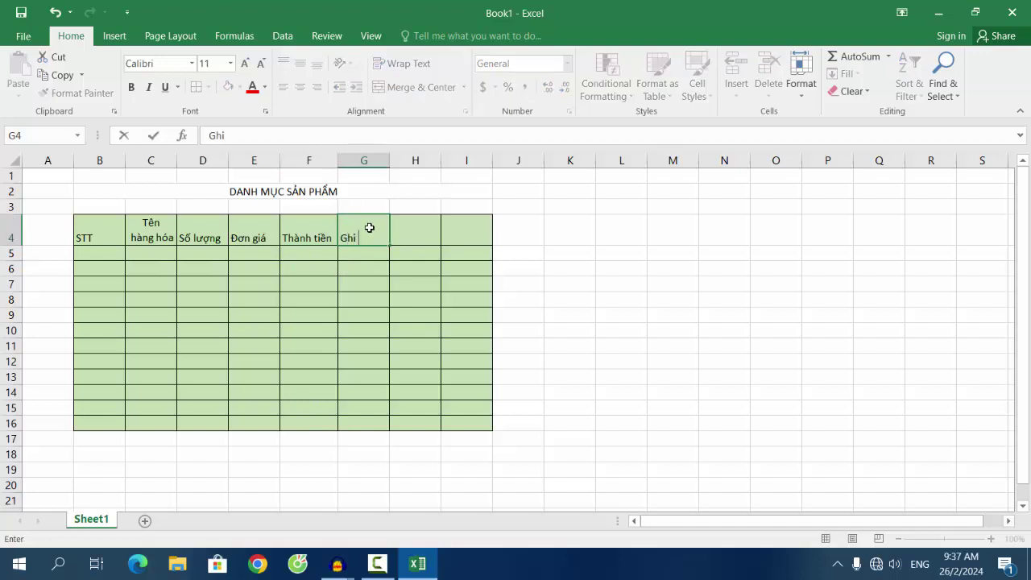
pyautogui.click(415, 304)
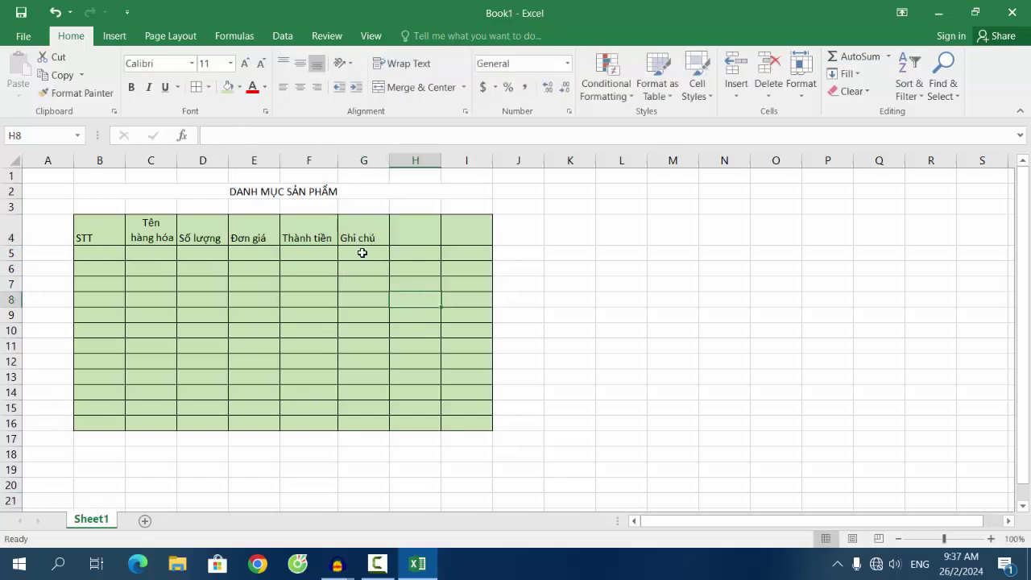
pyautogui.click(362, 253)
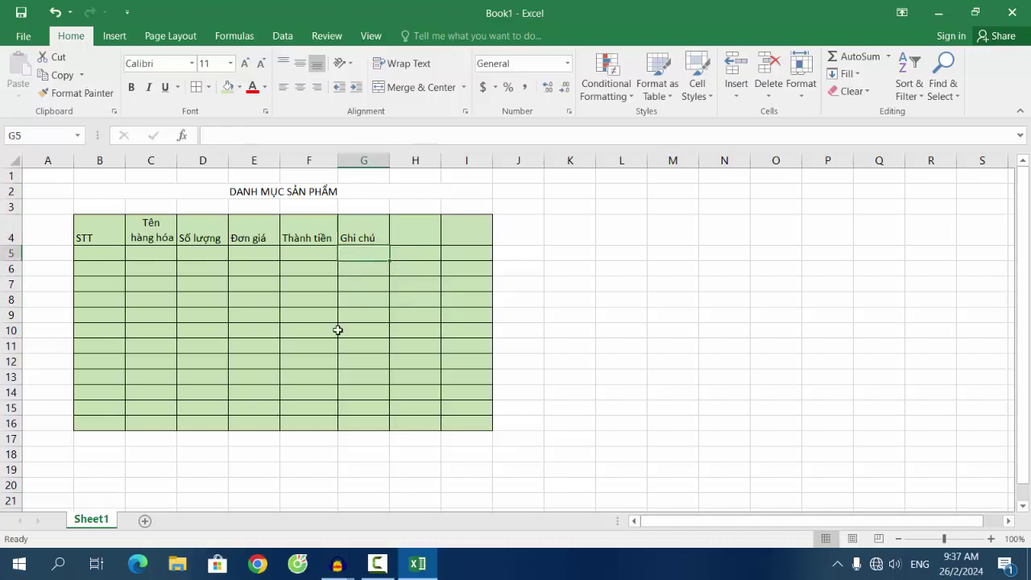
pyautogui.click(97, 239)
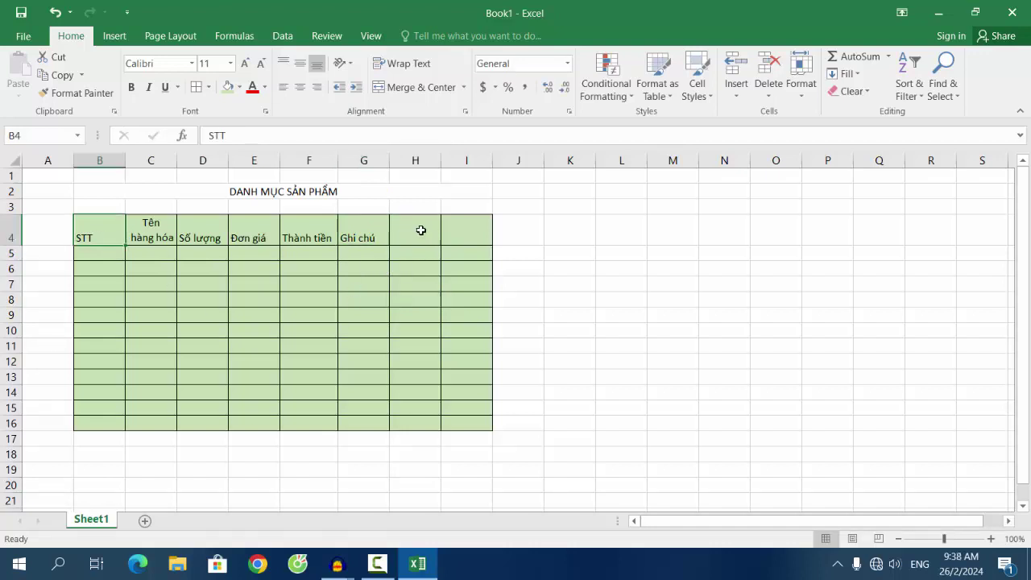
# Delete the unused cells H4:I16, shifting cells left so the table ends at column G.
pyautogui.moveTo(427, 234)
pyautogui.mouseDown()
pyautogui.moveTo(460, 233)
pyautogui.moveTo(474, 419)
pyautogui.mouseUp()
pyautogui.click(461, 232)
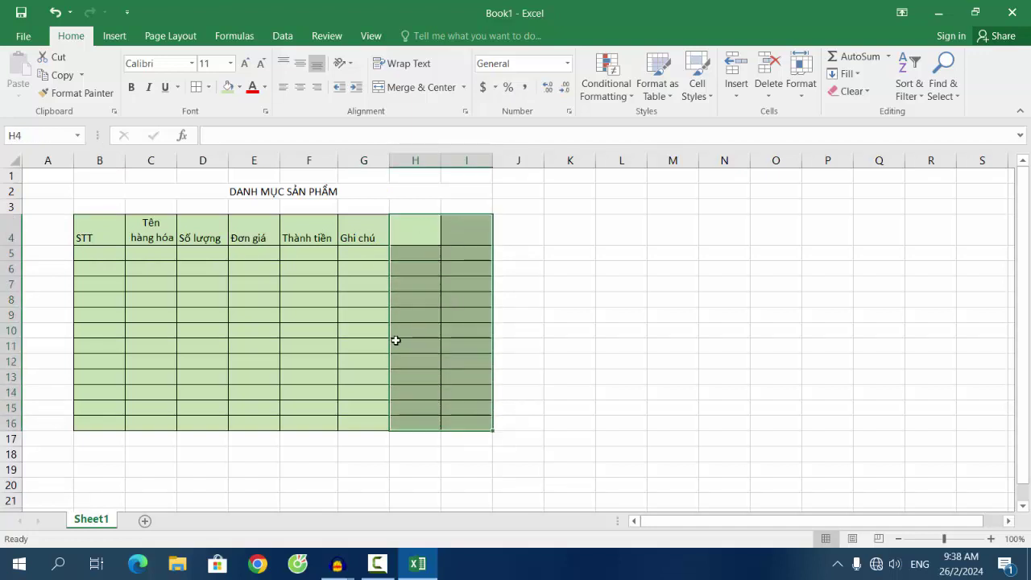
pyautogui.rightClick(470, 228)
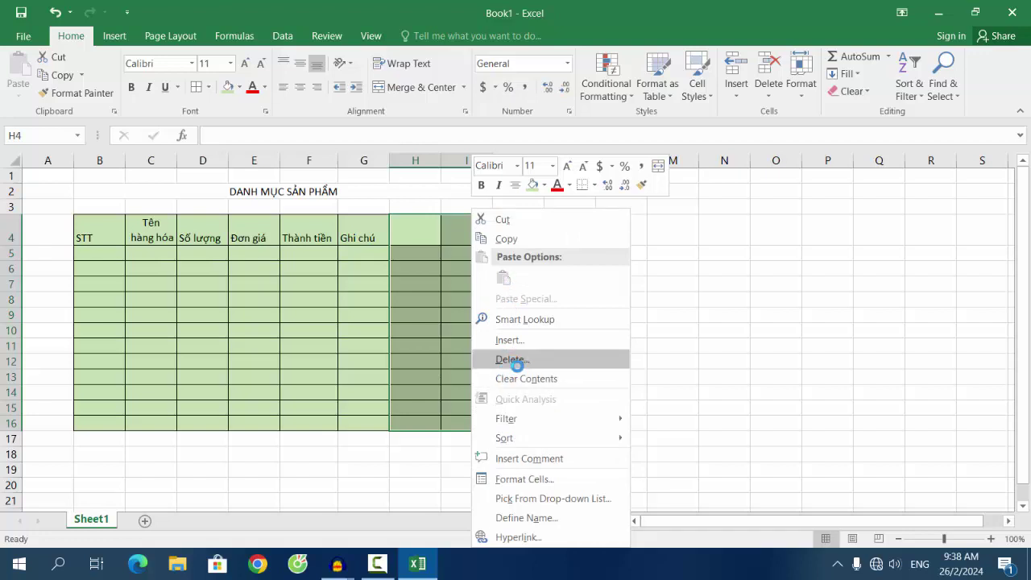
pyautogui.click(512, 360)
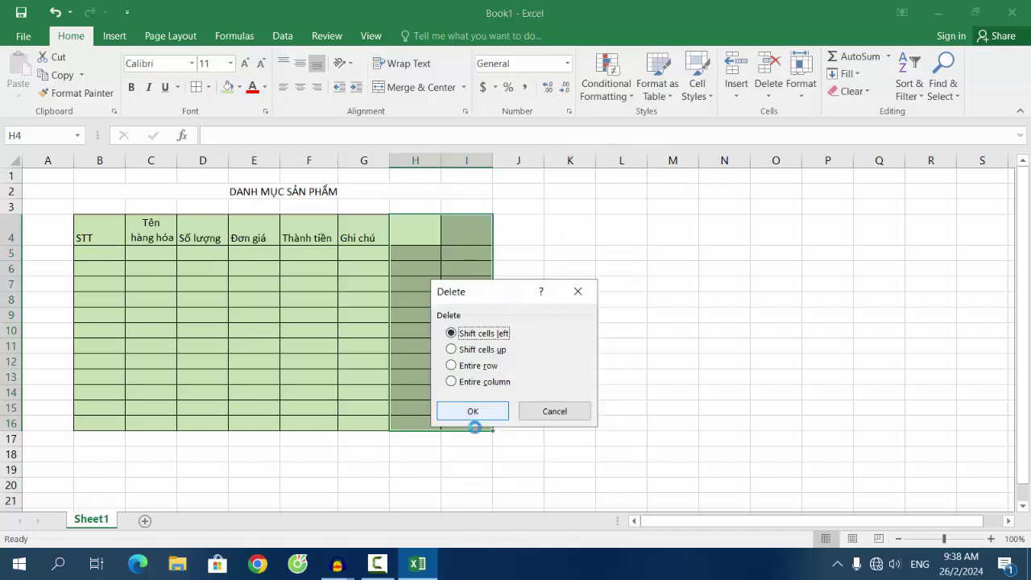
pyautogui.click(476, 414)
pyautogui.click(469, 395)
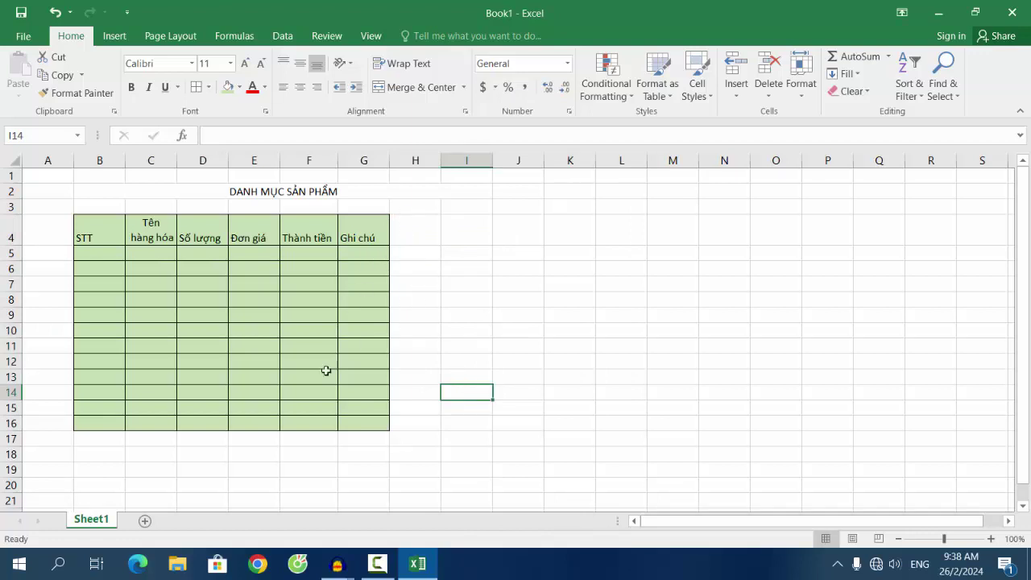
# Widen columns C and F to fit the Tên hàng hóa and Thành tiền headers.
pyautogui.click(95, 256)
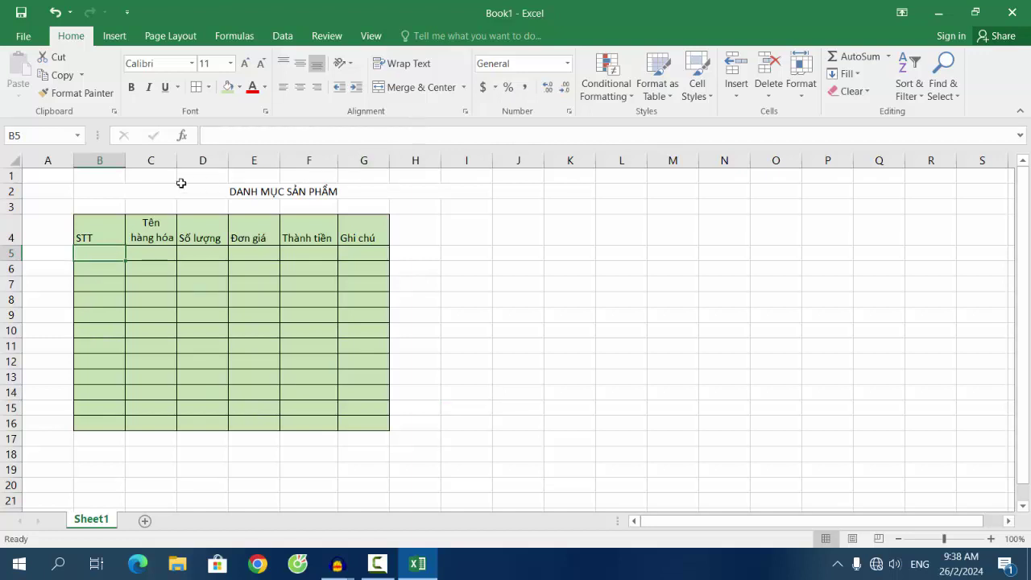
pyautogui.moveTo(177, 160); pyautogui.dragTo(352, 159)
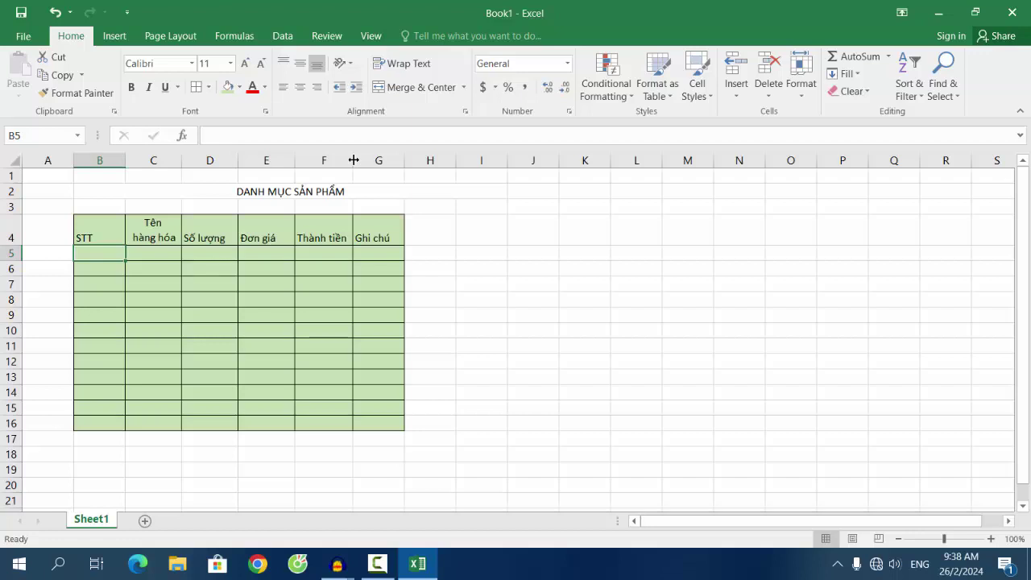
pyautogui.moveTo(352, 159)
pyautogui.mouseDown()
pyautogui.moveTo(367, 160)
pyautogui.moveTo(341, 160)
pyautogui.moveTo(416, 161)
pyautogui.mouseUp()
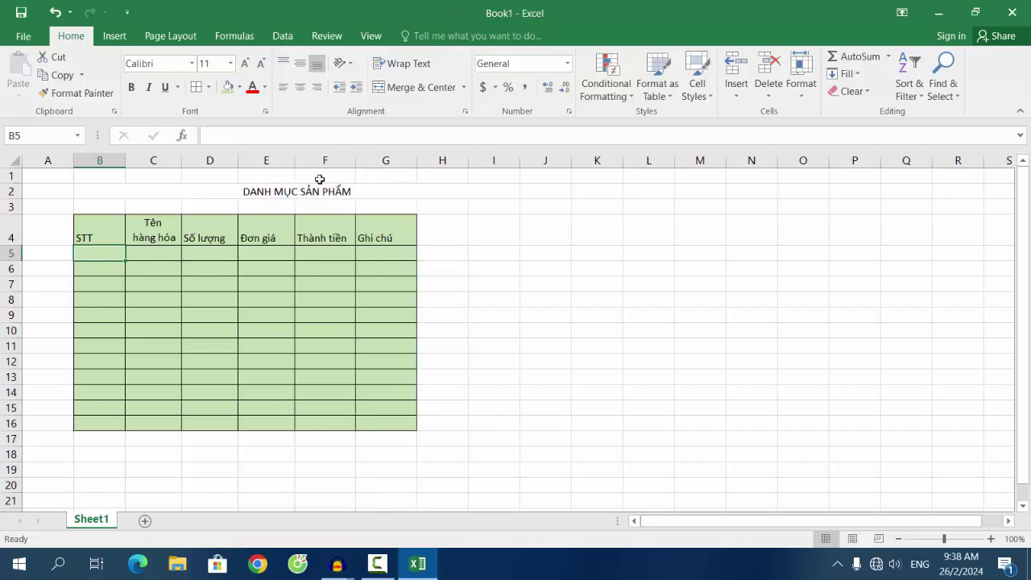
pyautogui.click(85, 237)
# Enter 1 as the first serial number in B5.
pyautogui.click(89, 258)
pyautogui.write('1')
pyautogui.click(156, 256)
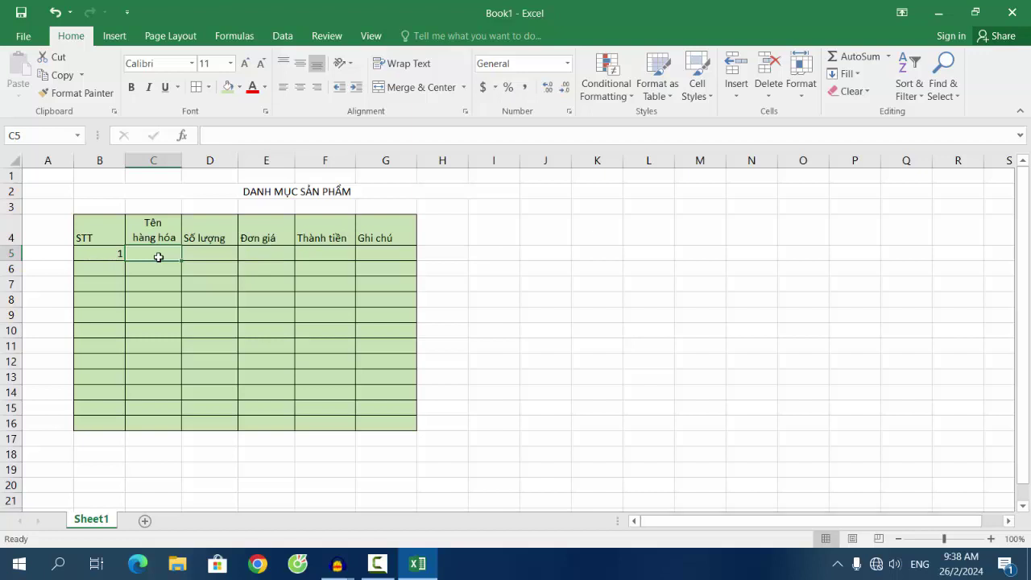
# Append 'MÁY TÍNH' to the B2 title so it reads DANH MỤC SẢN PHẨM MÁY TÍNH.
pyautogui.doubleClick(366, 193)
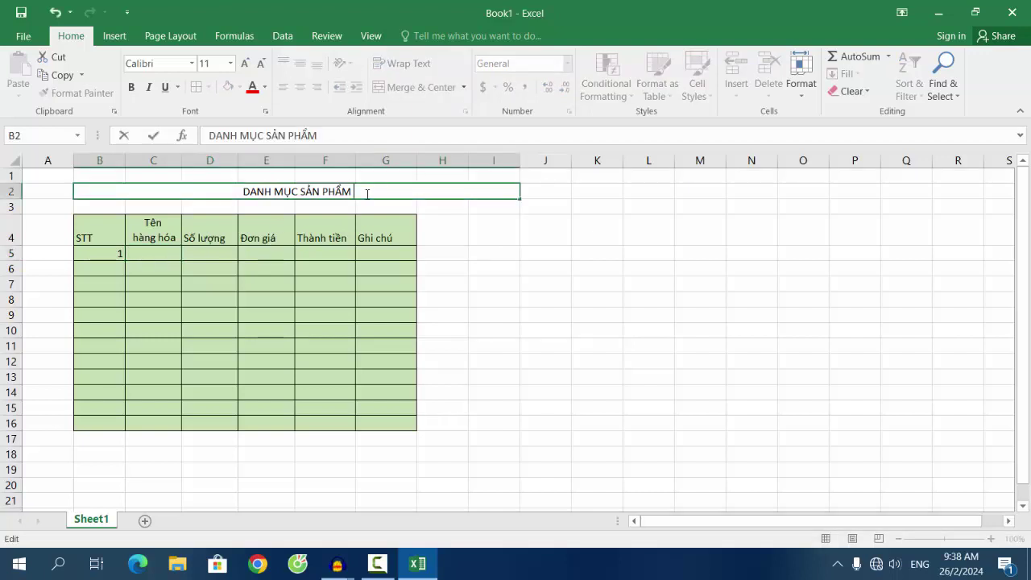
pyautogui.write('MÁY TIN')
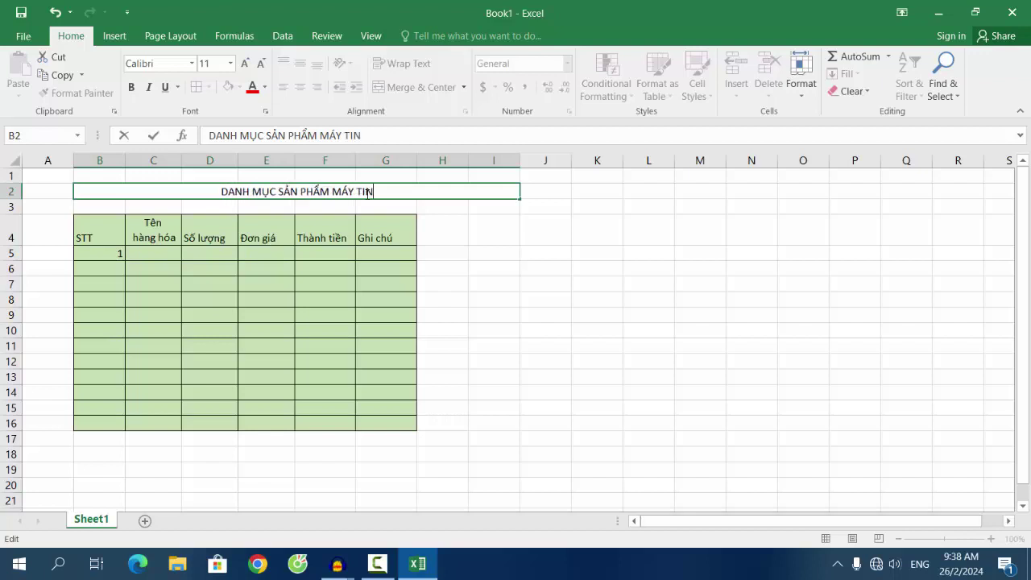
pyautogui.press('BackSpace')
pyautogui.press('BackSpace')
pyautogui.write('ÍNH')
pyautogui.click(148, 256)
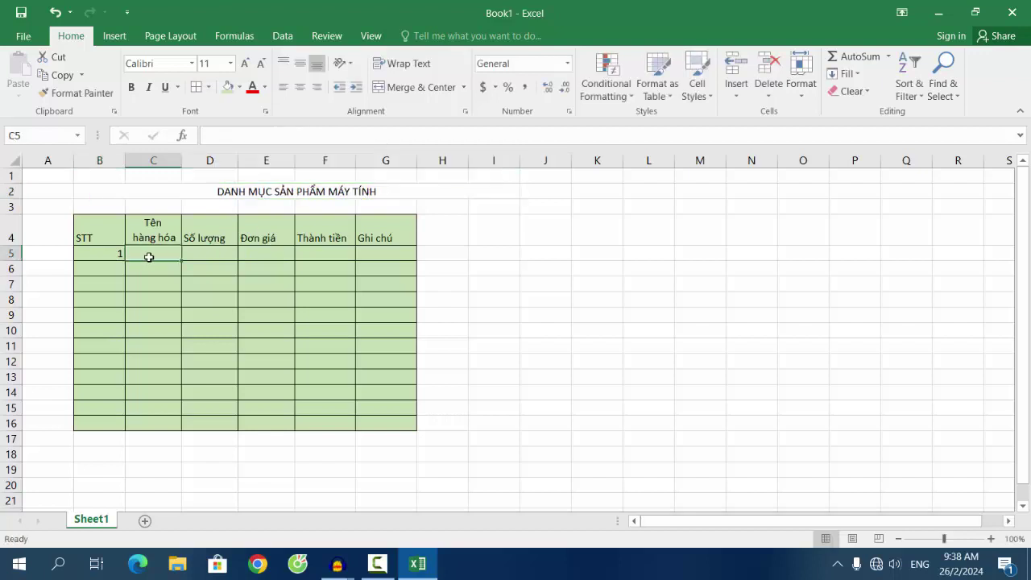
# Type the first product name, Màn hình, into C5.
pyautogui.write('M')
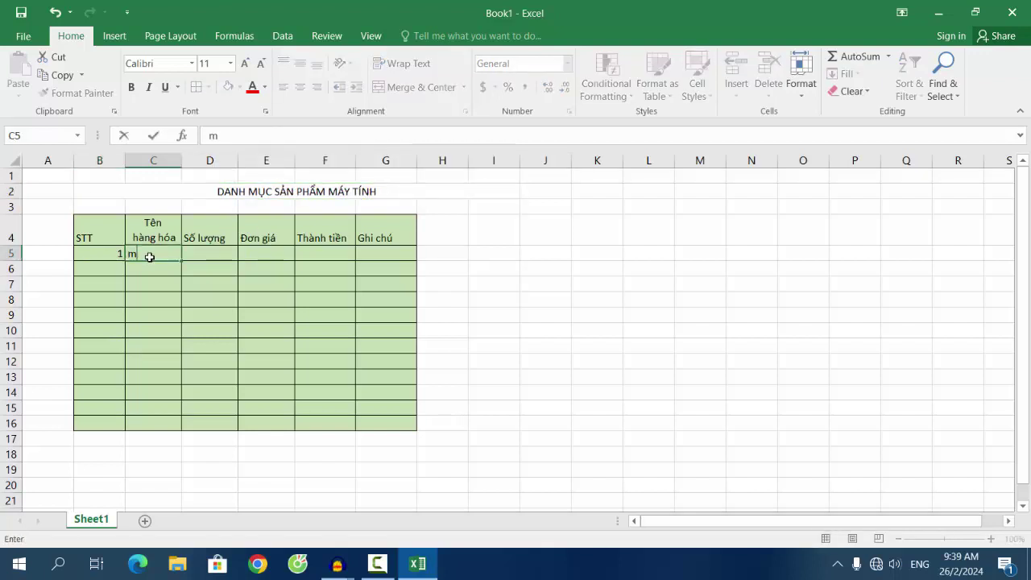
pyautogui.write('ÀN')
pyautogui.press('BackSpace')
pyautogui.press('BackSpace')
pyautogui.write('an')
pyautogui.write('nh PC')
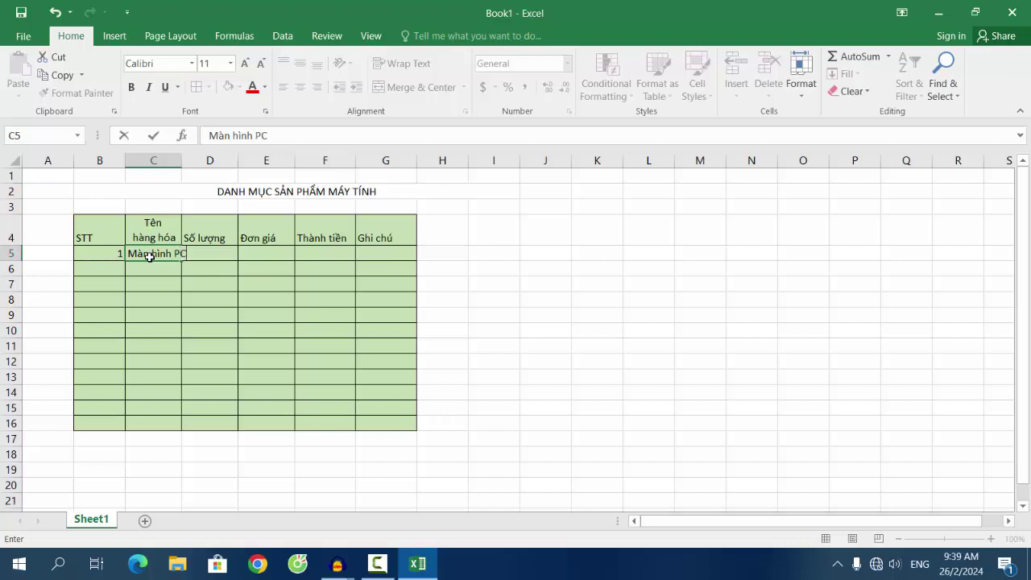
# Narrow column B to width 7.00 and widen column C for the product names.
pyautogui.click(179, 166)
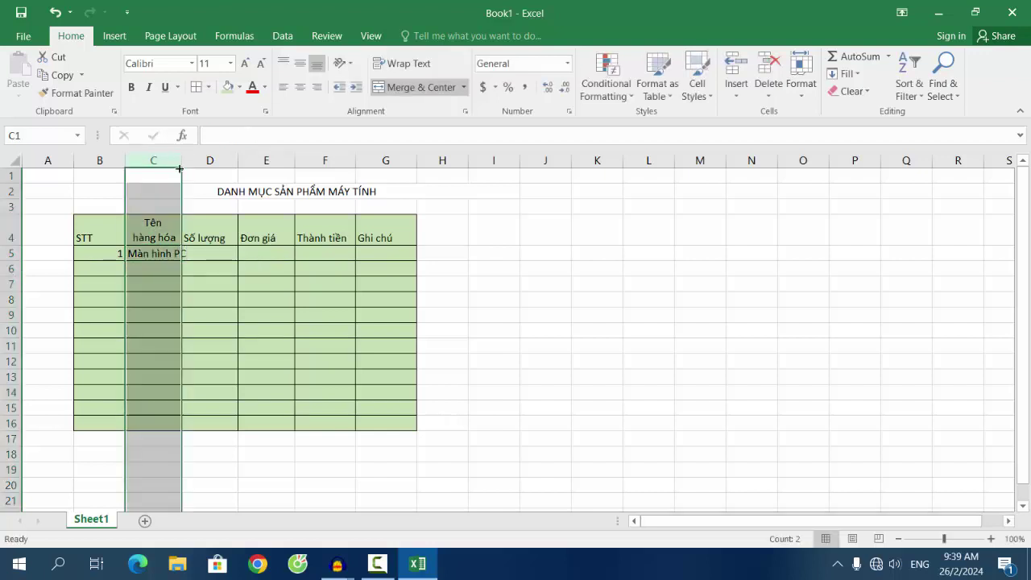
pyautogui.moveTo(181, 164); pyautogui.dragTo(189, 163)
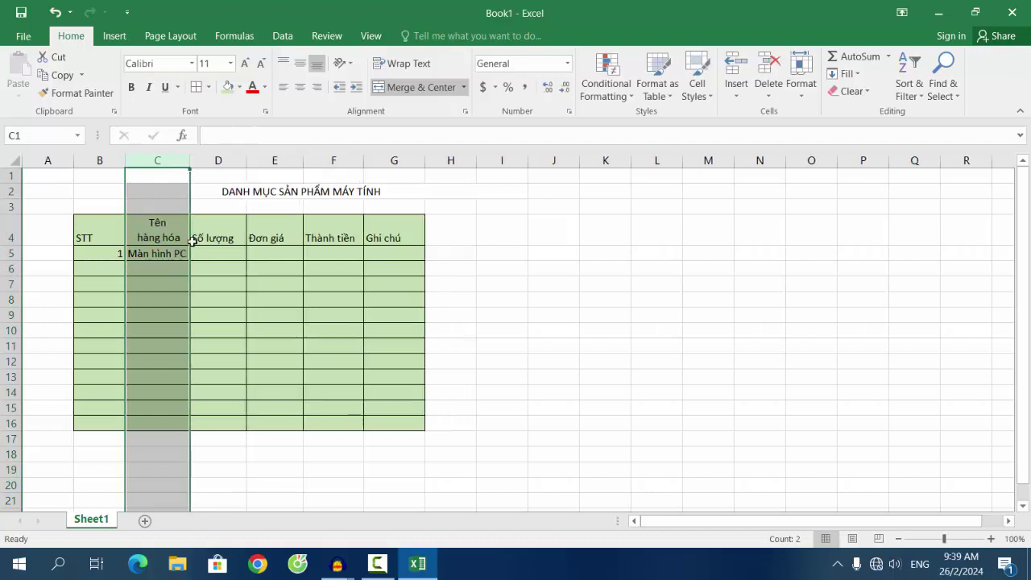
pyautogui.click(166, 273)
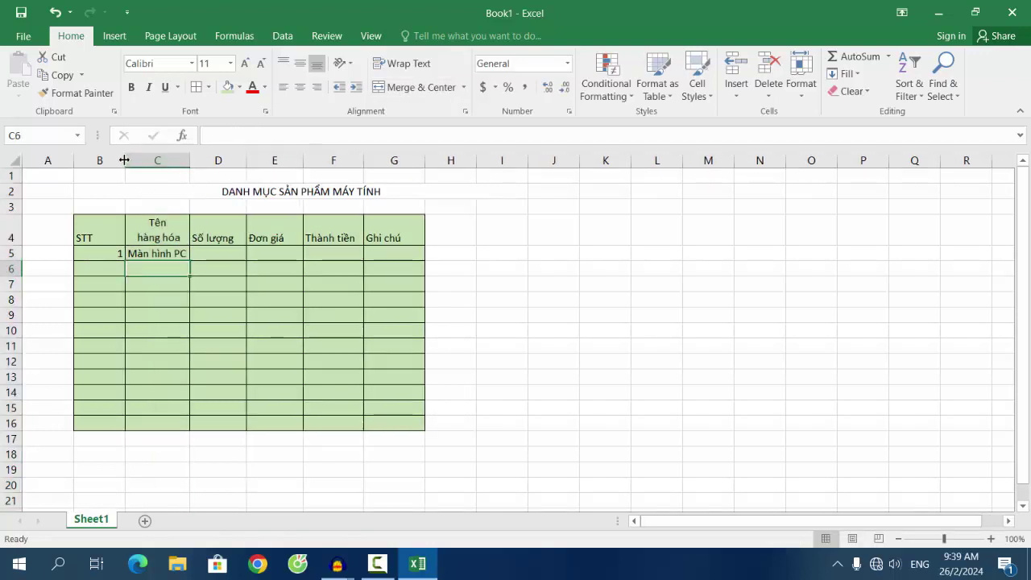
pyautogui.moveTo(125, 162); pyautogui.dragTo(114, 161)
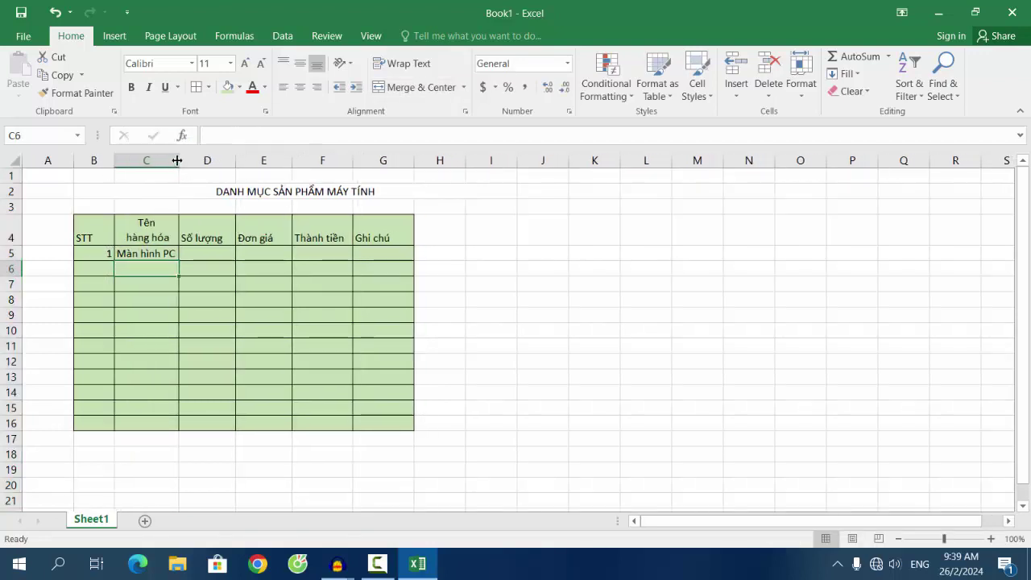
pyautogui.moveTo(178, 160); pyautogui.dragTo(186, 161)
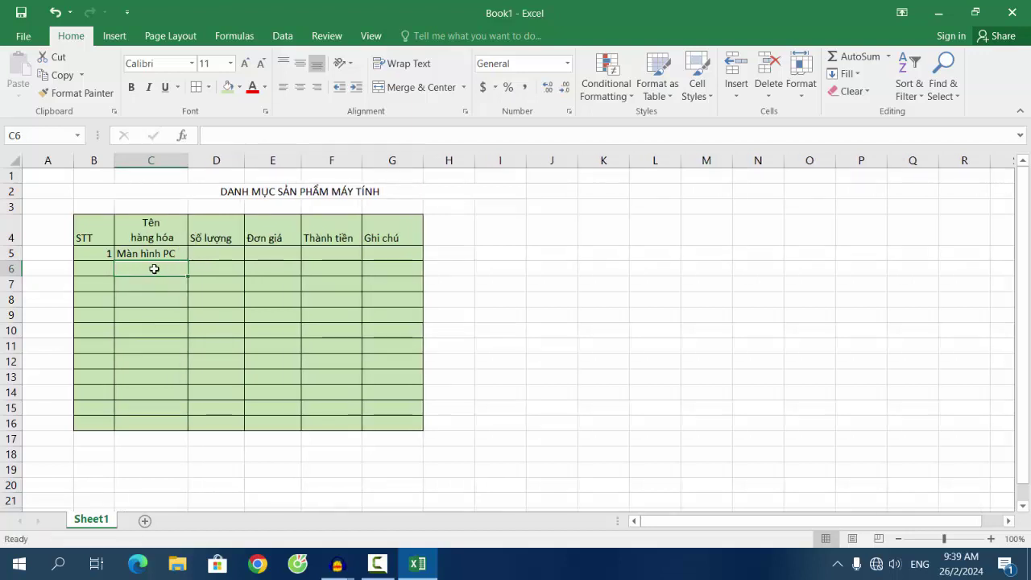
# Enter product names Chuột and Bàn phím in C6:C7, and 2 in B6.
pyautogui.doubleClick(154, 269)
pyautogui.write('Chu')
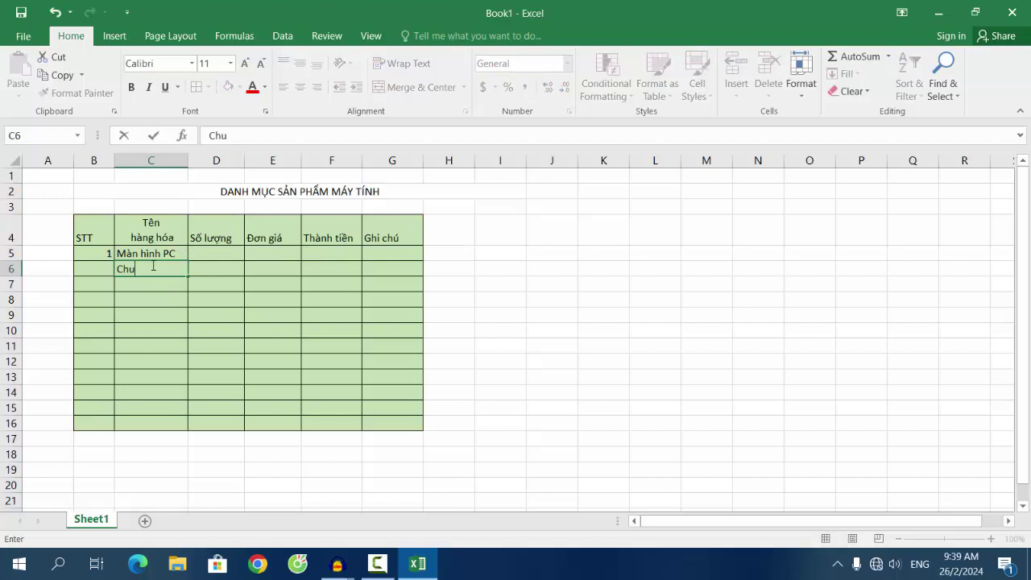
pyautogui.write('ột')
pyautogui.click(143, 287)
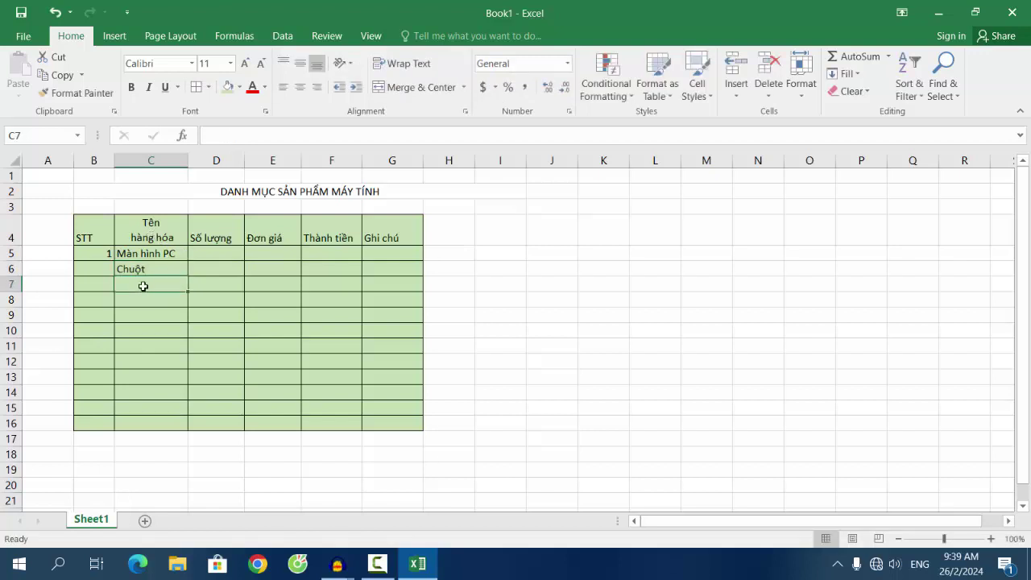
pyautogui.write('Ban')
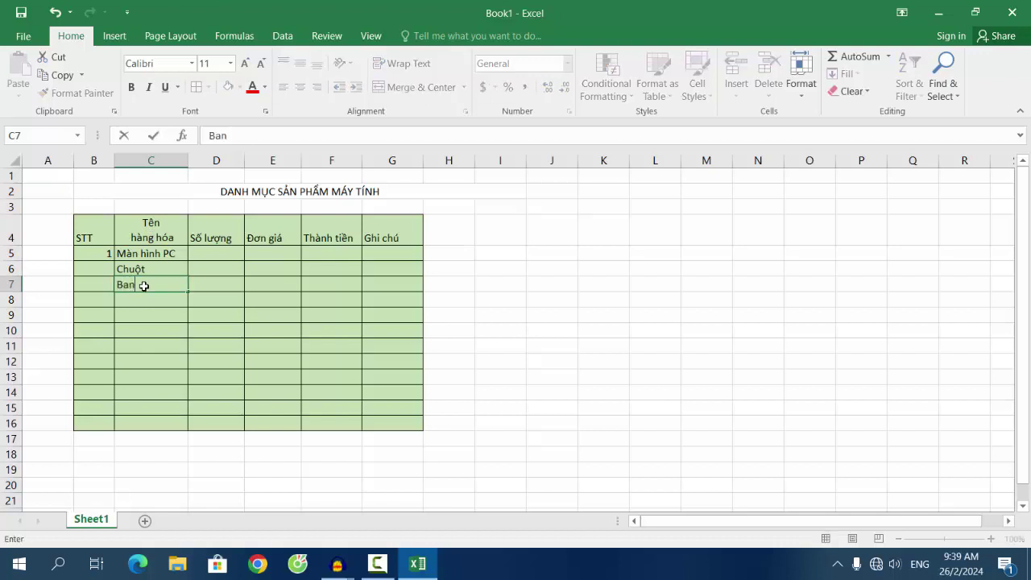
pyautogui.write('f ph')
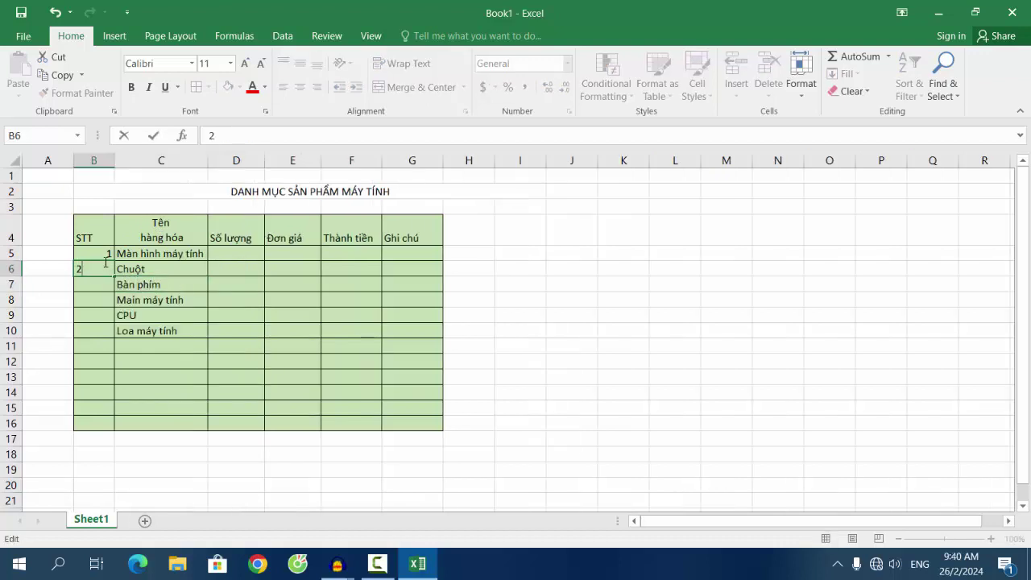
pyautogui.press('Return')
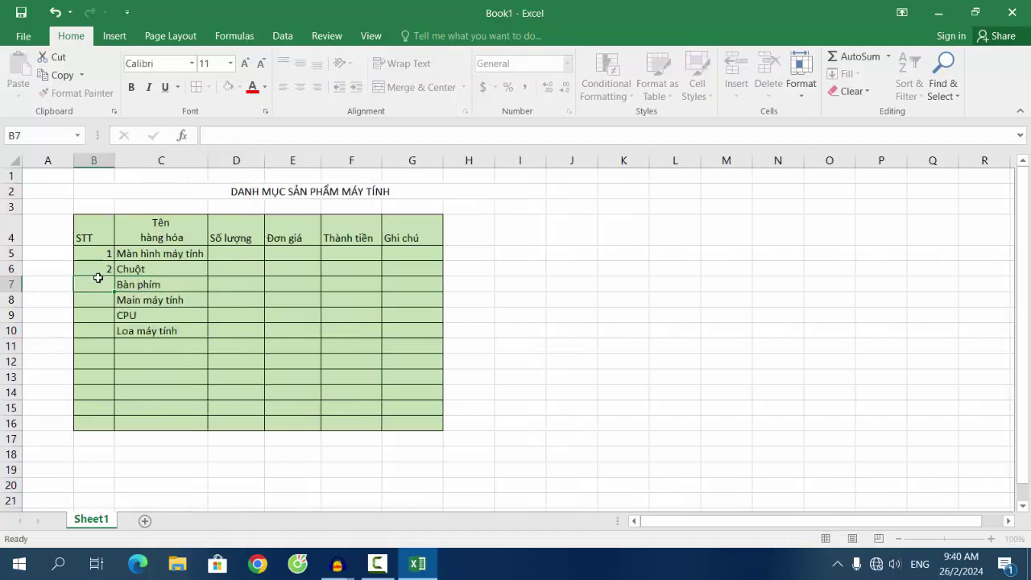
pyautogui.click(95, 267)
# Fill serial numbers 1 to 6 down B5:B10 from the B5:B6 series.
pyautogui.click(98, 255)
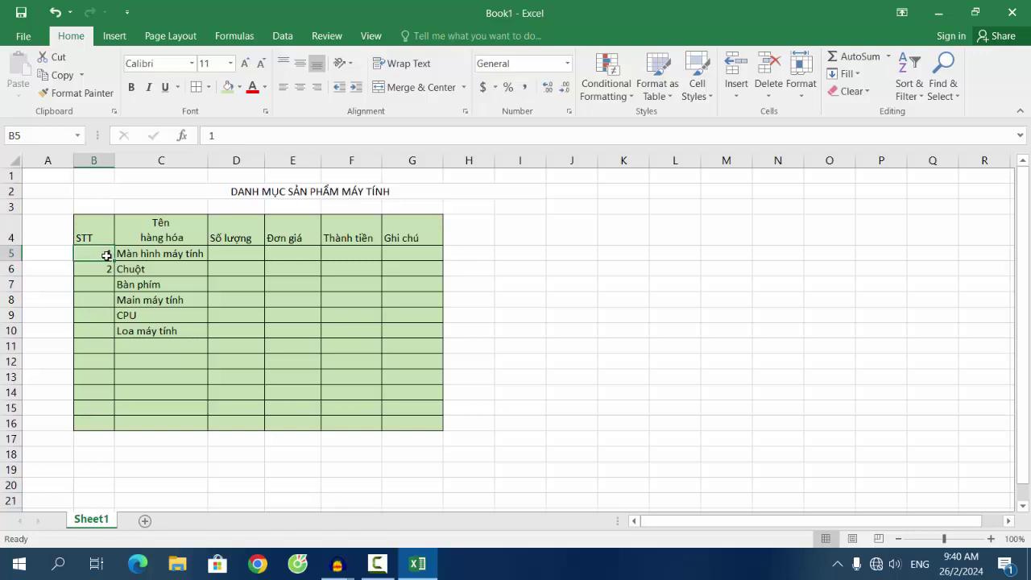
pyautogui.moveTo(105, 255); pyautogui.dragTo(114, 337)
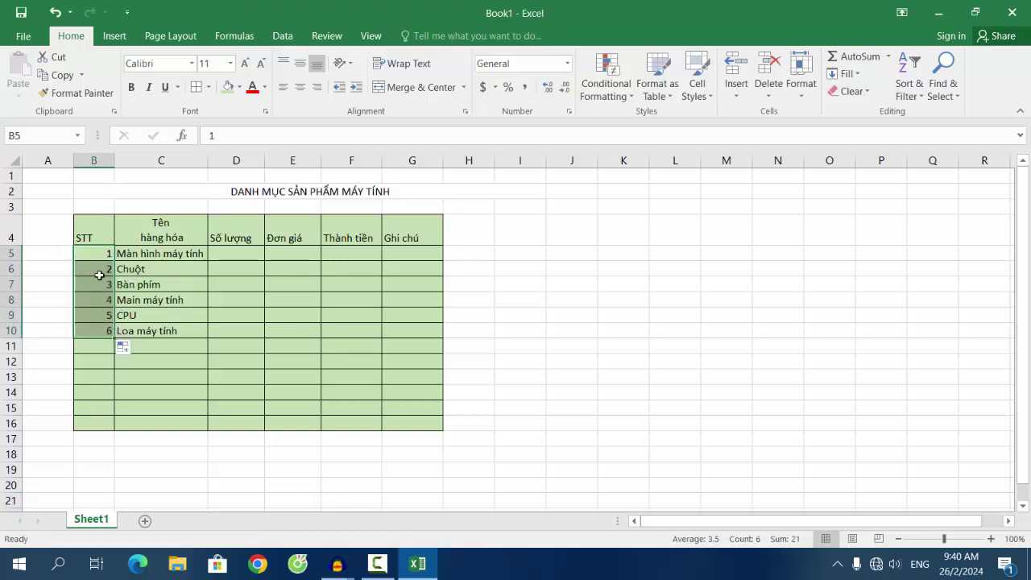
pyautogui.click(54, 12)
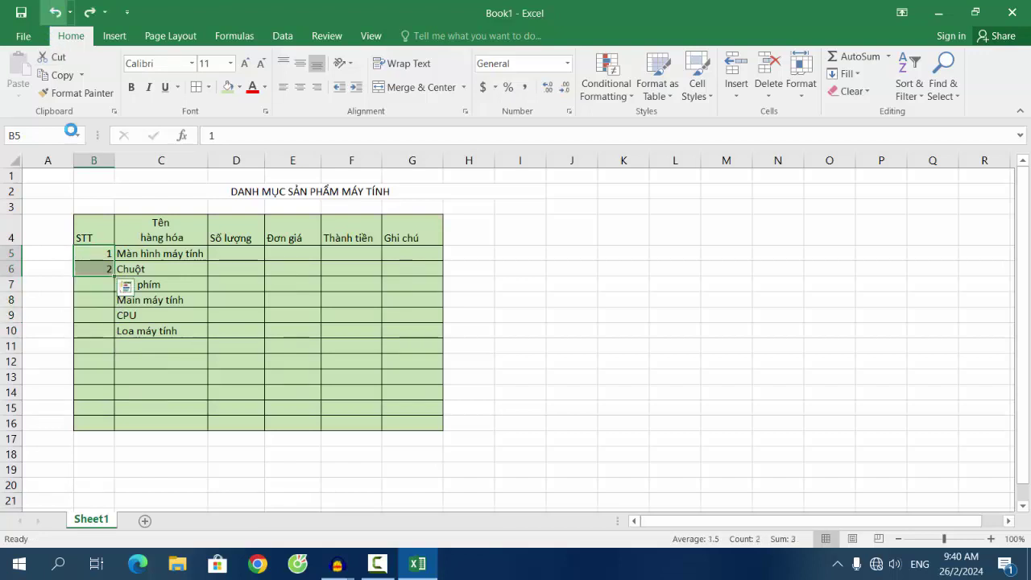
pyautogui.click(103, 256)
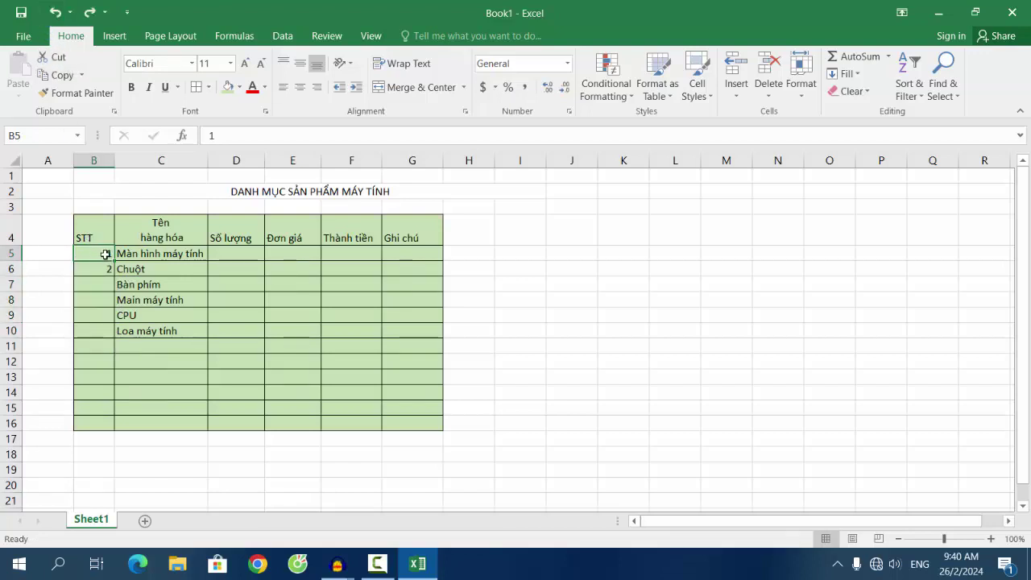
pyautogui.click(107, 270)
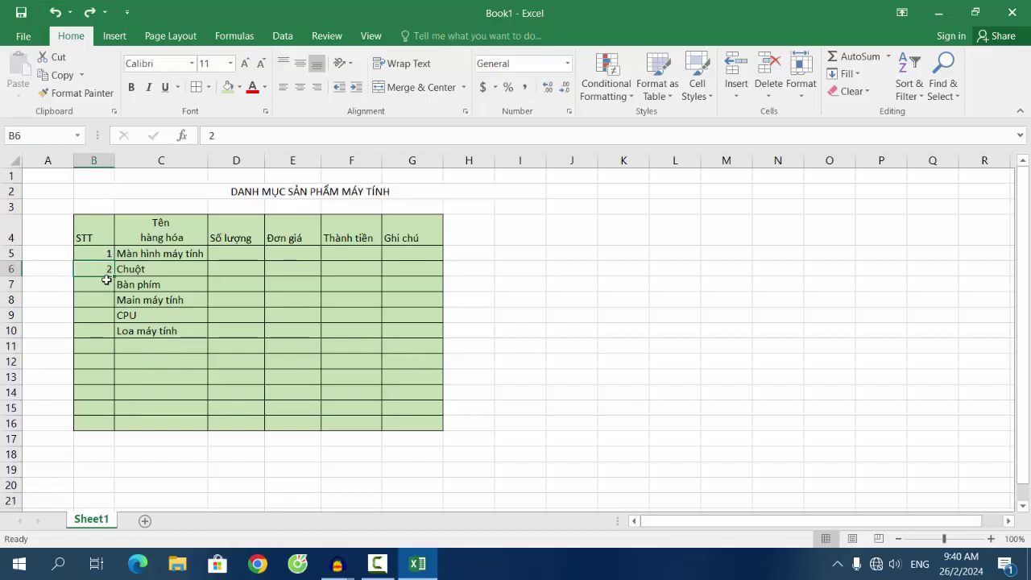
pyautogui.moveTo(104, 252); pyautogui.dragTo(102, 269)
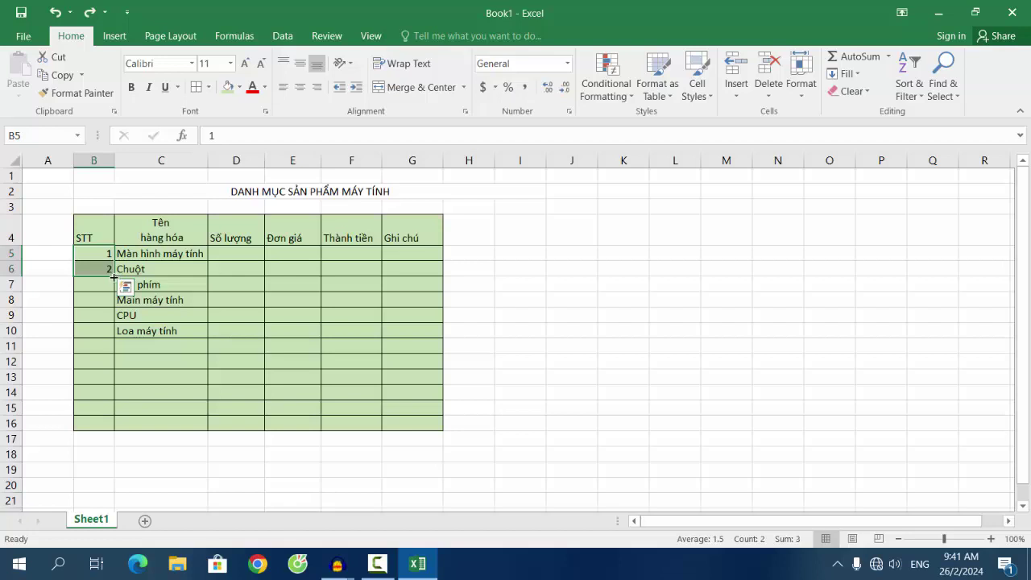
pyautogui.moveTo(115, 277); pyautogui.dragTo(117, 320)
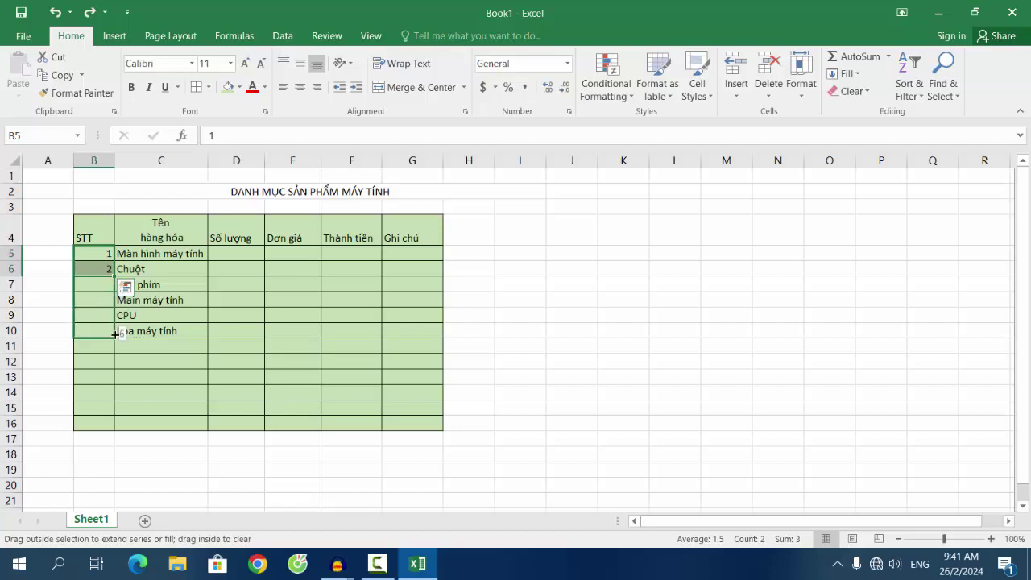
pyautogui.moveTo(115, 330); pyautogui.dragTo(115, 343)
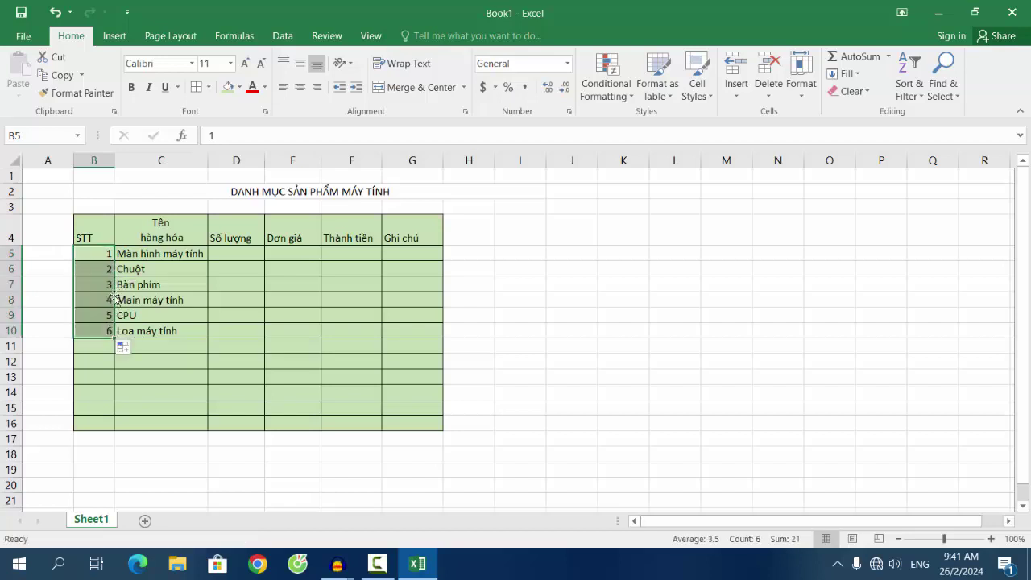
pyautogui.click(104, 332)
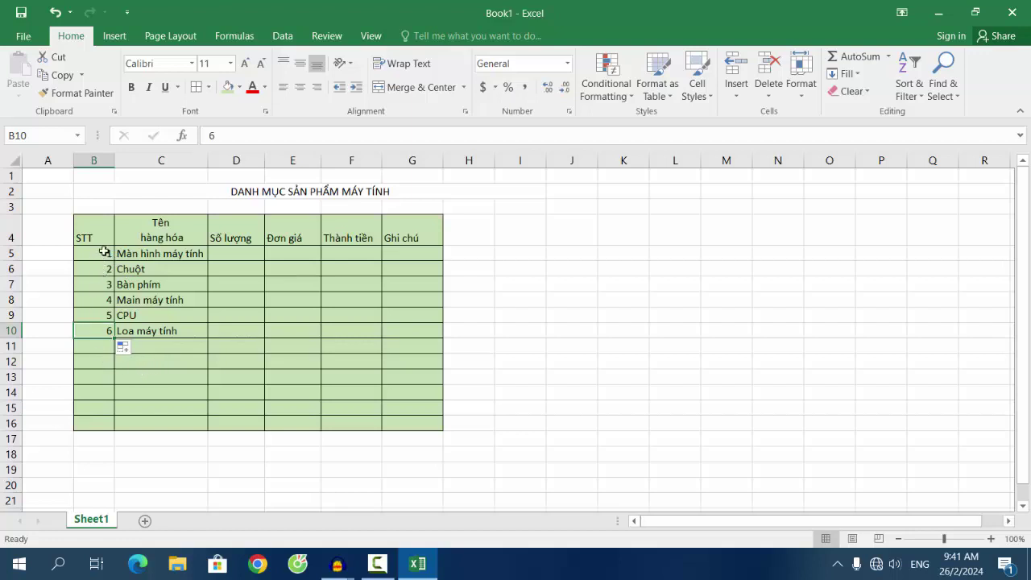
pyautogui.moveTo(104, 252); pyautogui.dragTo(108, 268)
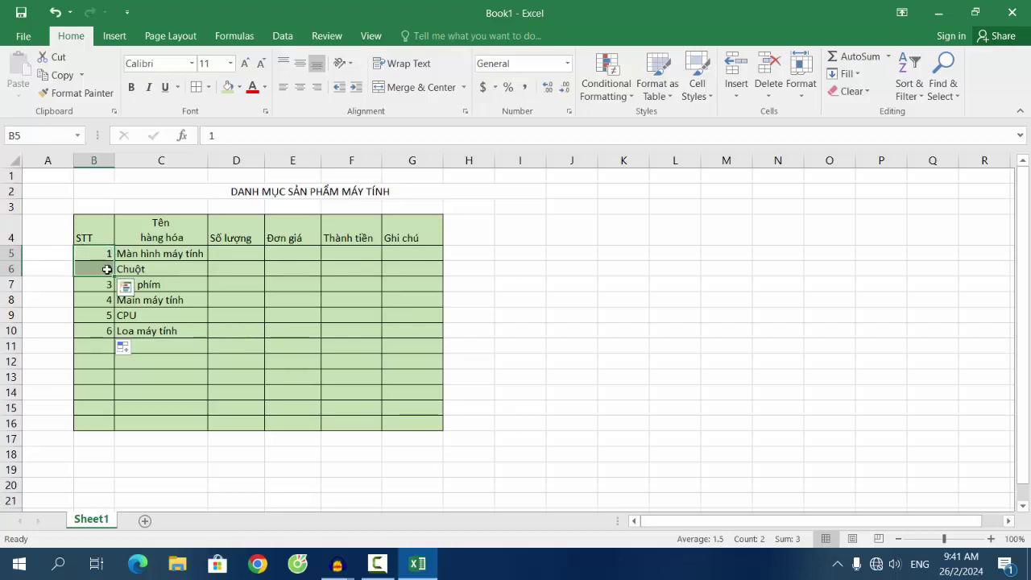
pyautogui.click(108, 348)
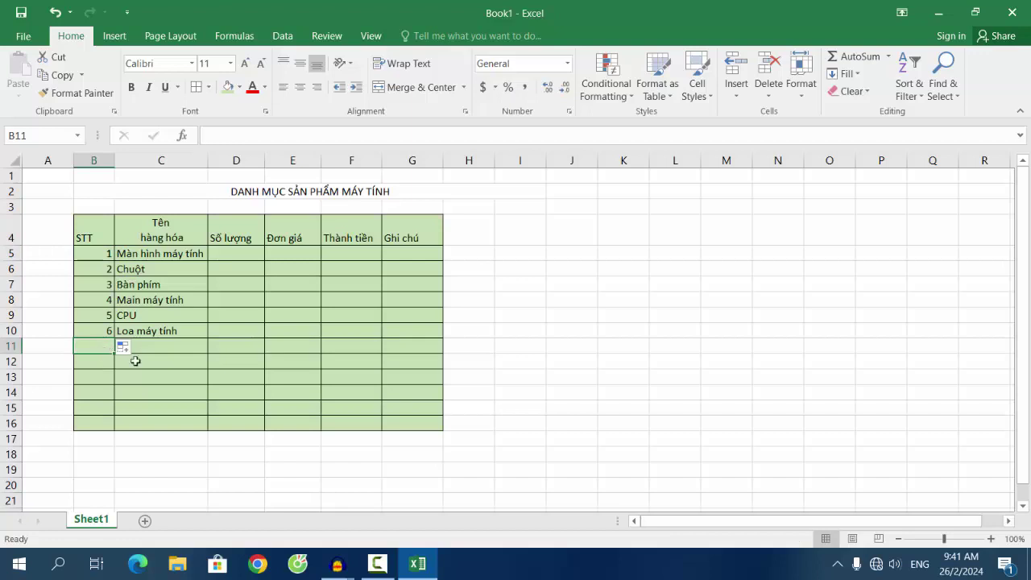
pyautogui.click(139, 359)
# Widen columns C and D slightly.
pyautogui.click(139, 373)
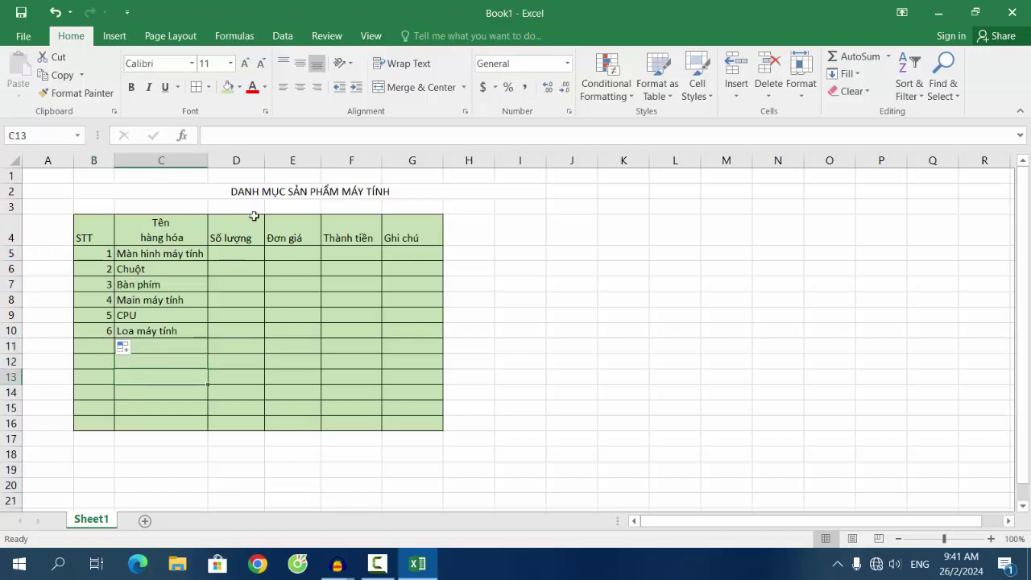
pyautogui.moveTo(208, 155); pyautogui.dragTo(212, 155)
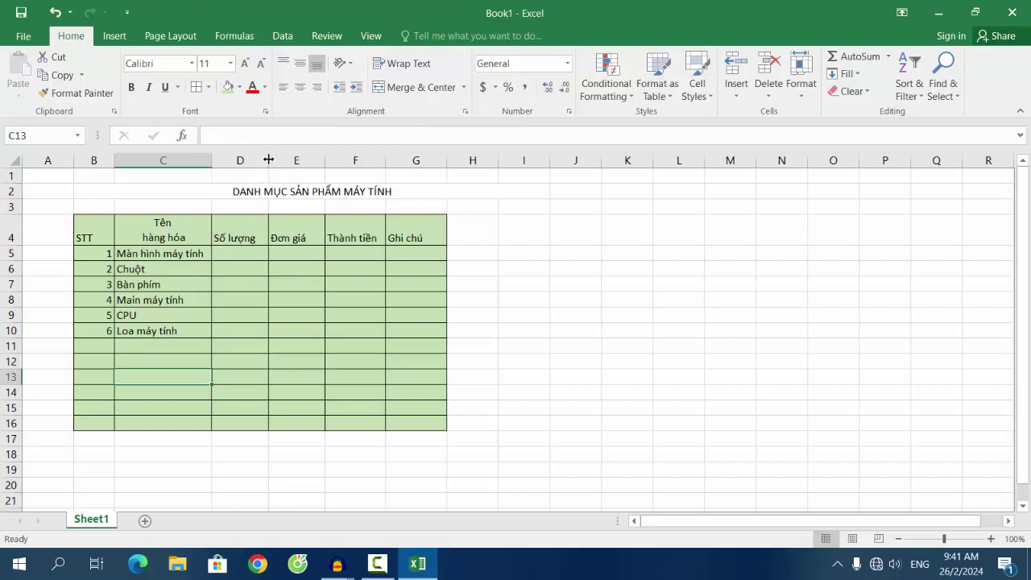
pyautogui.moveTo(270, 159); pyautogui.dragTo(275, 160)
# Enter quantities 2, 3, 5, 4, 8 and 5 into D5:D10.
pyautogui.click(239, 253)
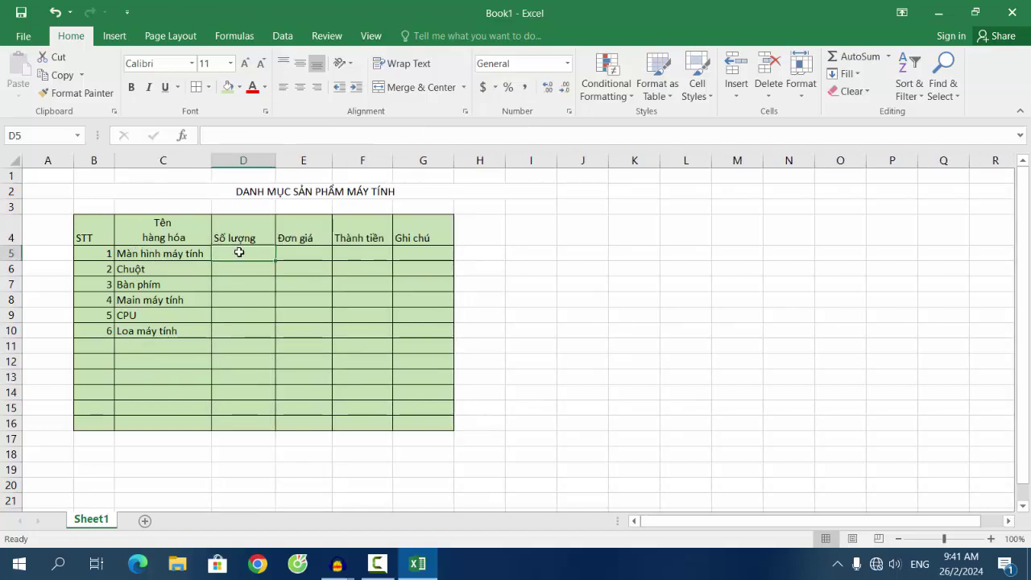
pyautogui.write('2')
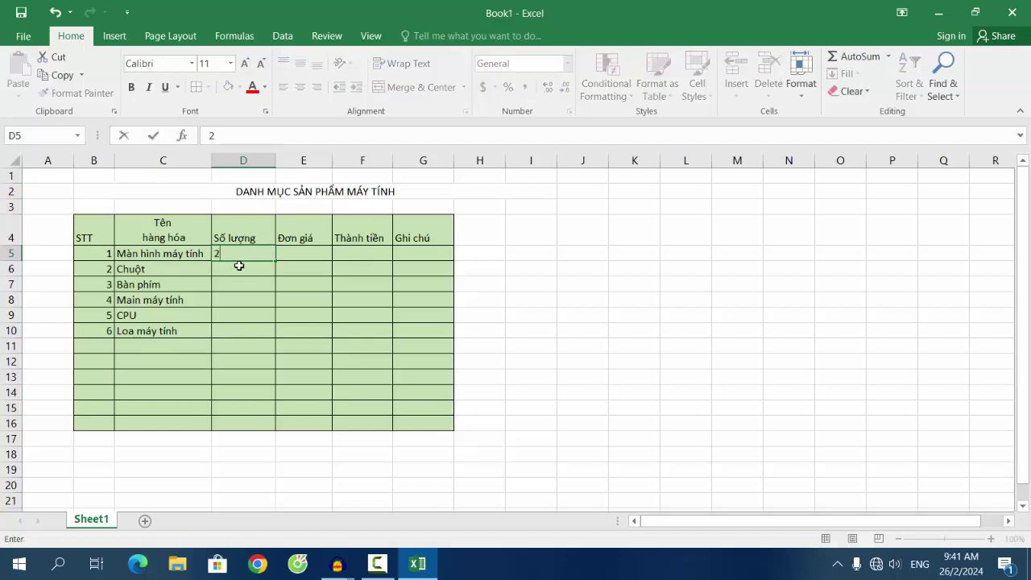
pyautogui.click(239, 266)
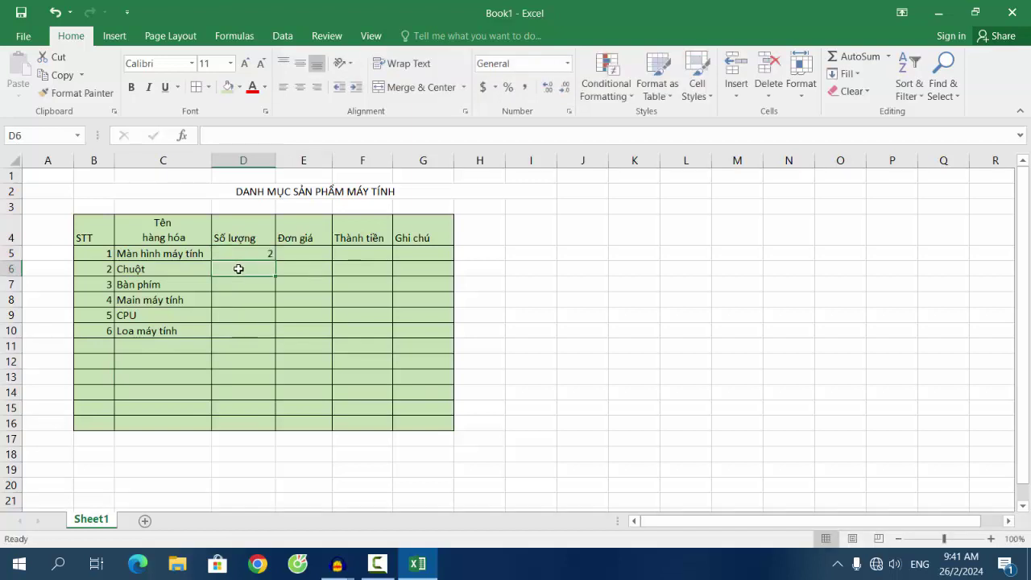
pyautogui.write('3')
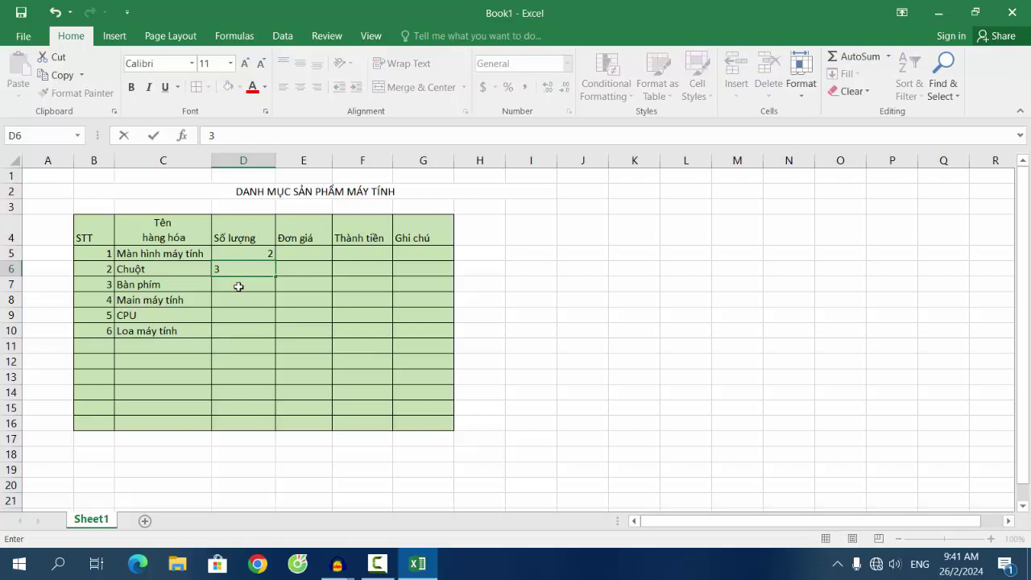
pyautogui.click(240, 287)
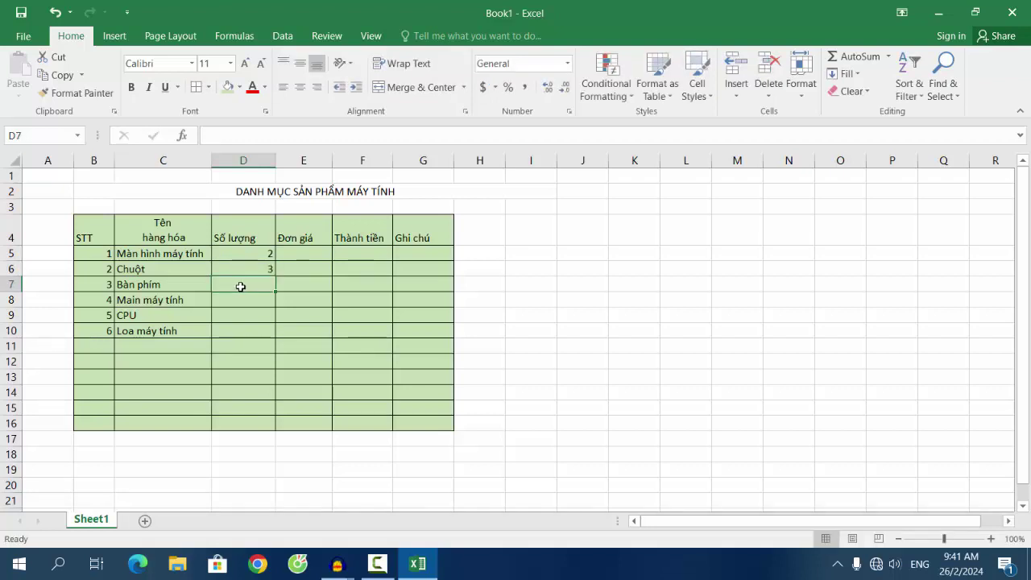
pyautogui.write('5')
pyautogui.click(247, 302)
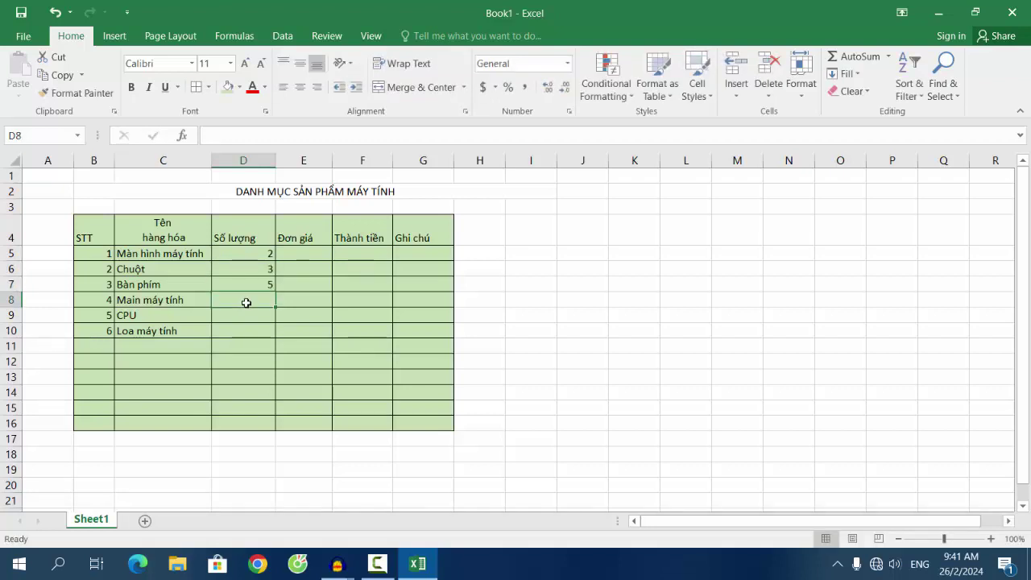
pyautogui.write('4')
pyautogui.click(246, 315)
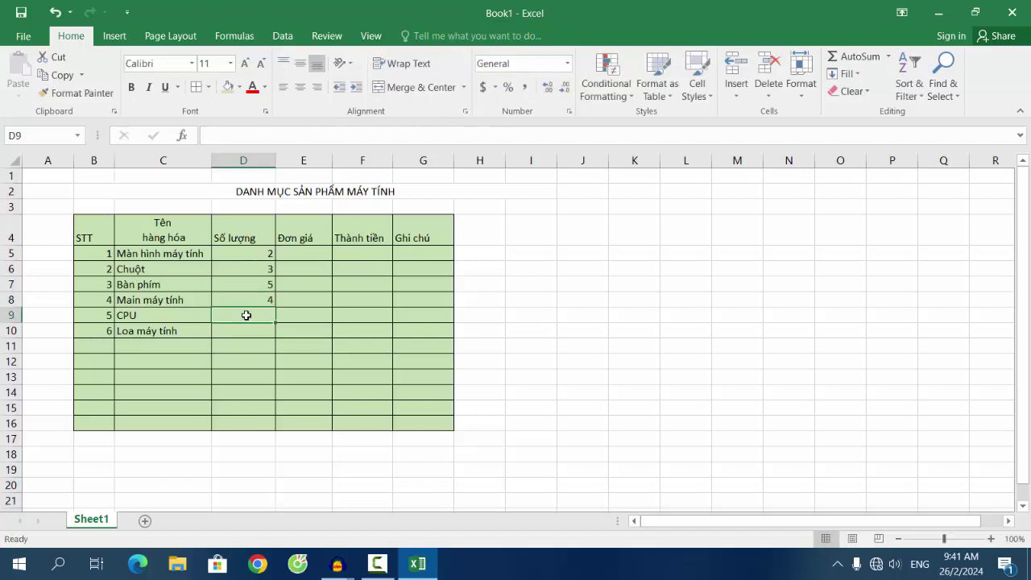
pyautogui.write('8')
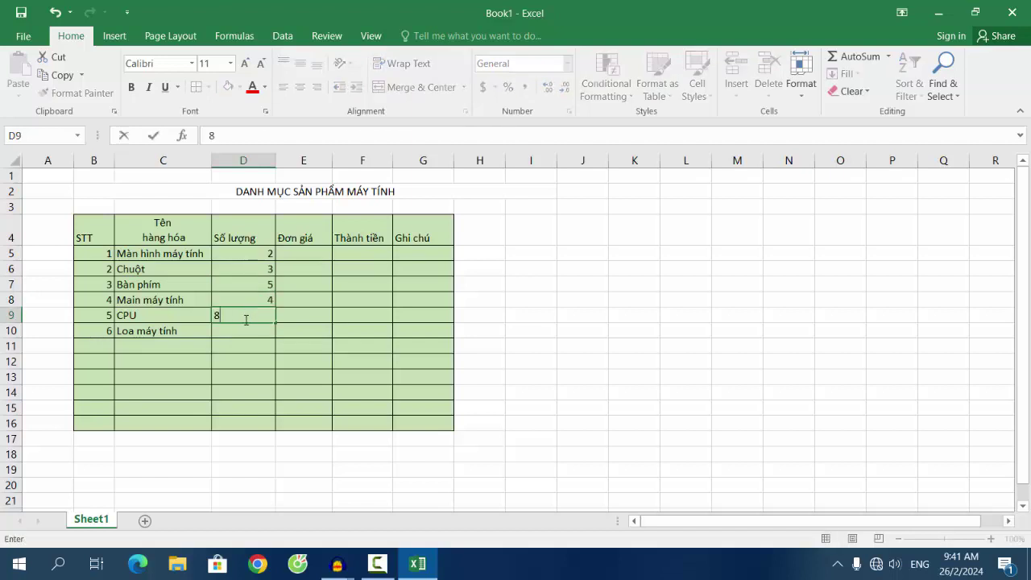
pyautogui.click(241, 330)
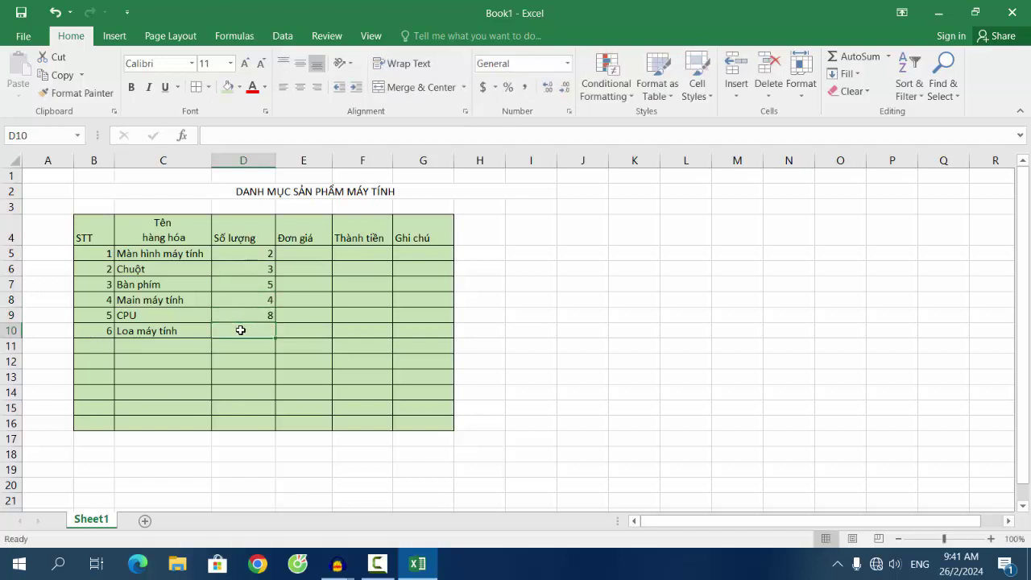
pyautogui.write('5')
pyautogui.click(288, 327)
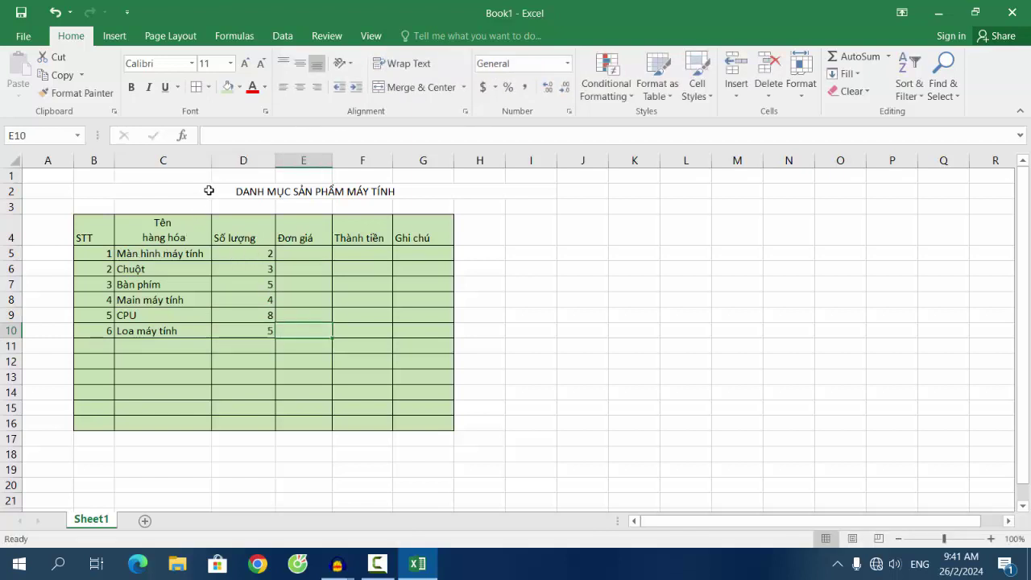
pyautogui.click(306, 253)
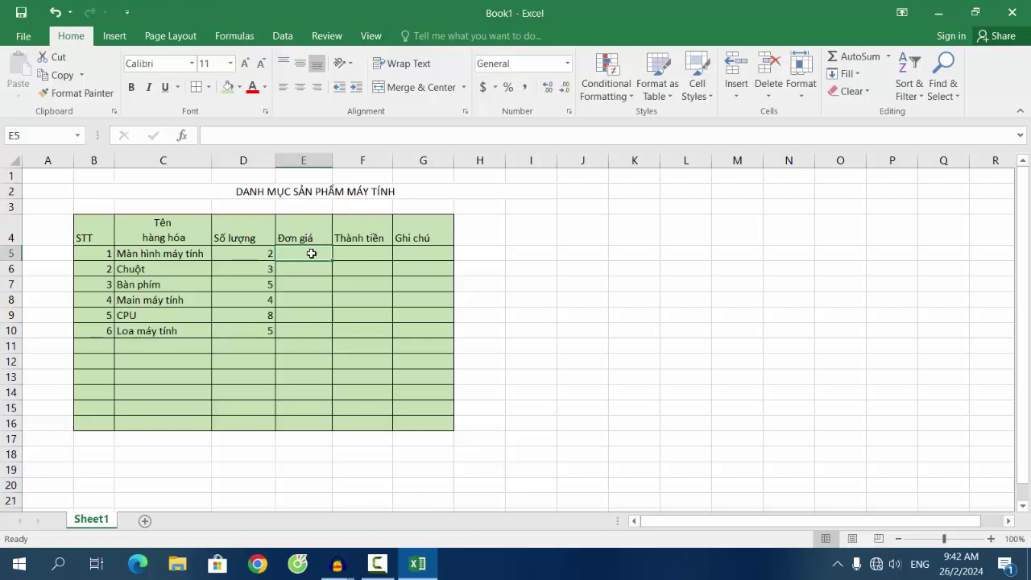
# Enter unit prices 3500000 in E5 and 120000 in E6, correcting E6.
pyautogui.write('35')
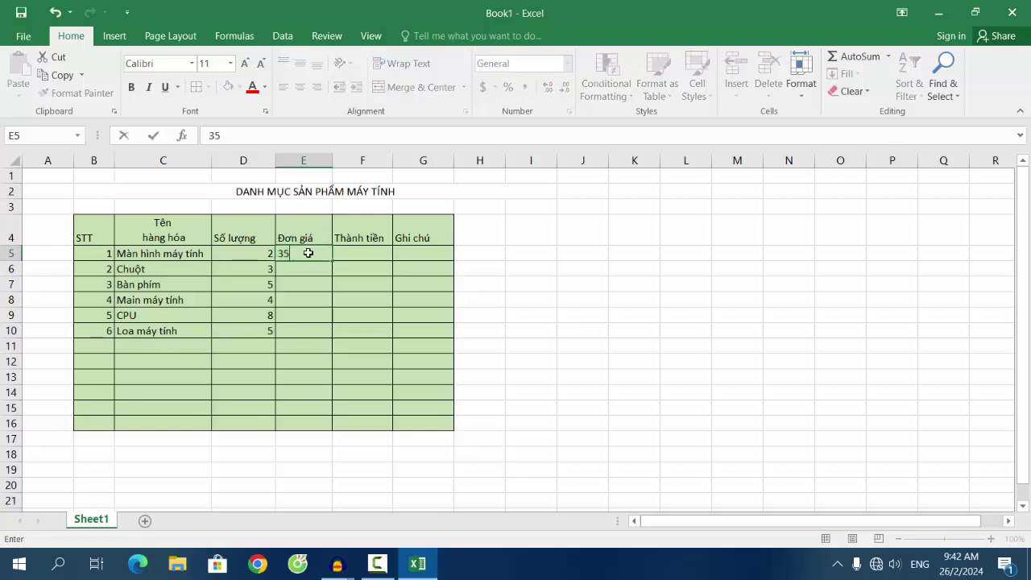
pyautogui.write('00000')
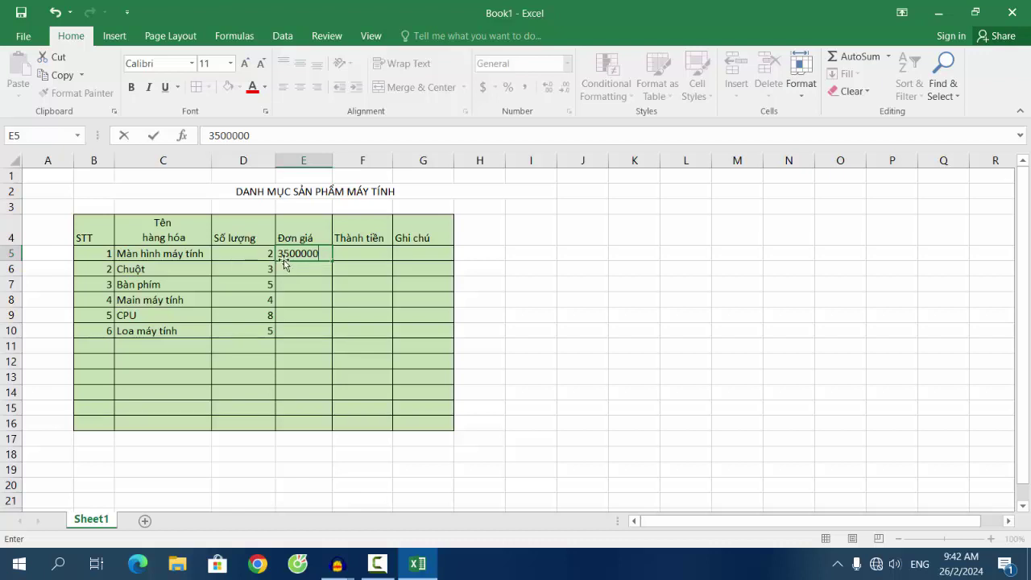
pyautogui.click(304, 272)
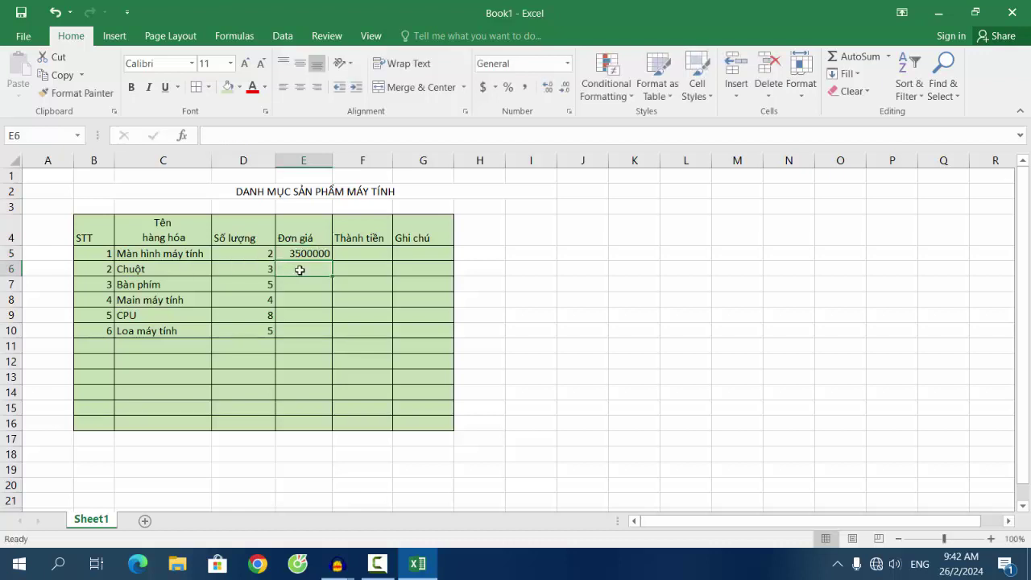
pyautogui.write('12')
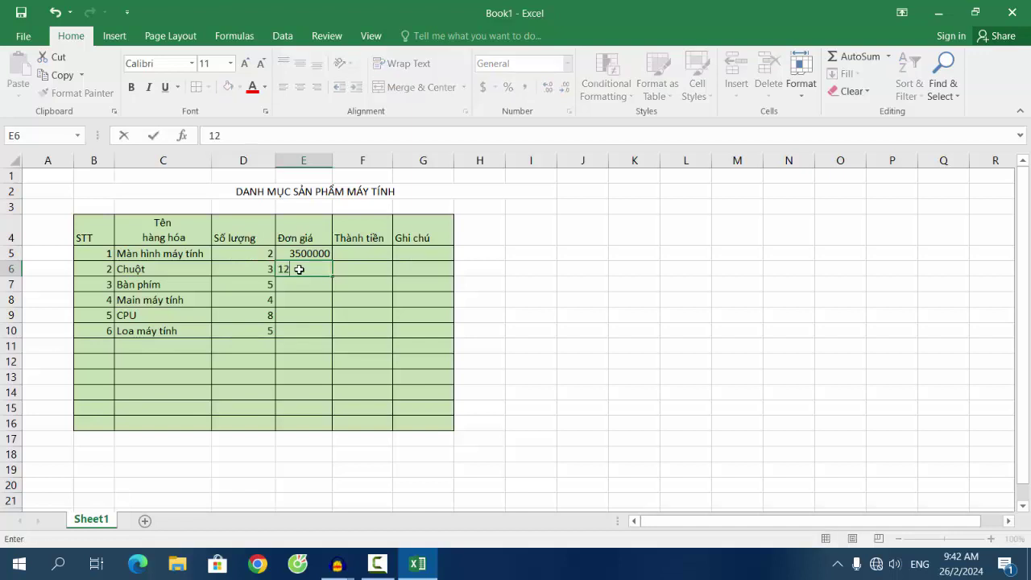
pyautogui.write('0000')
pyautogui.click(309, 286)
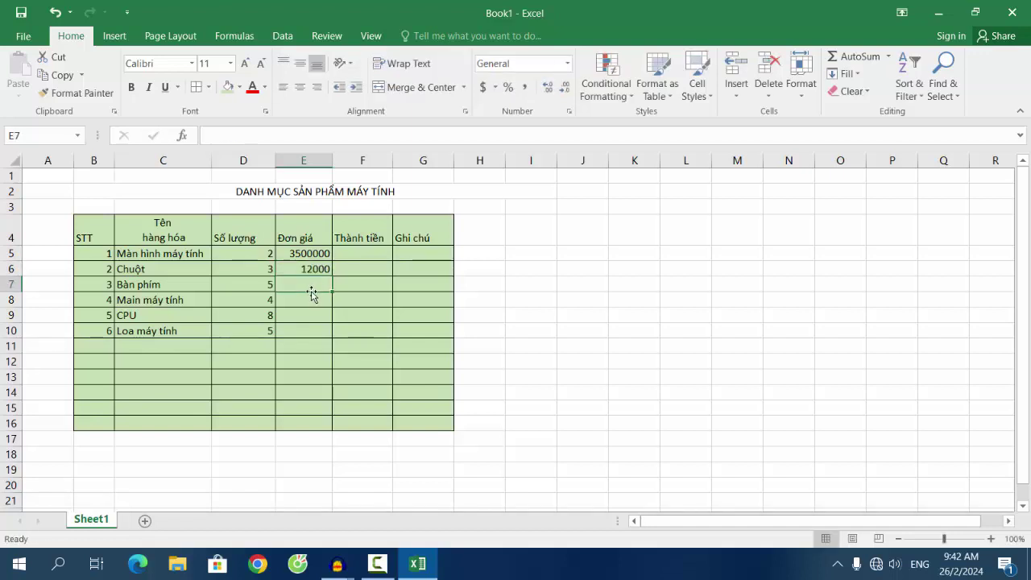
pyautogui.click(316, 267)
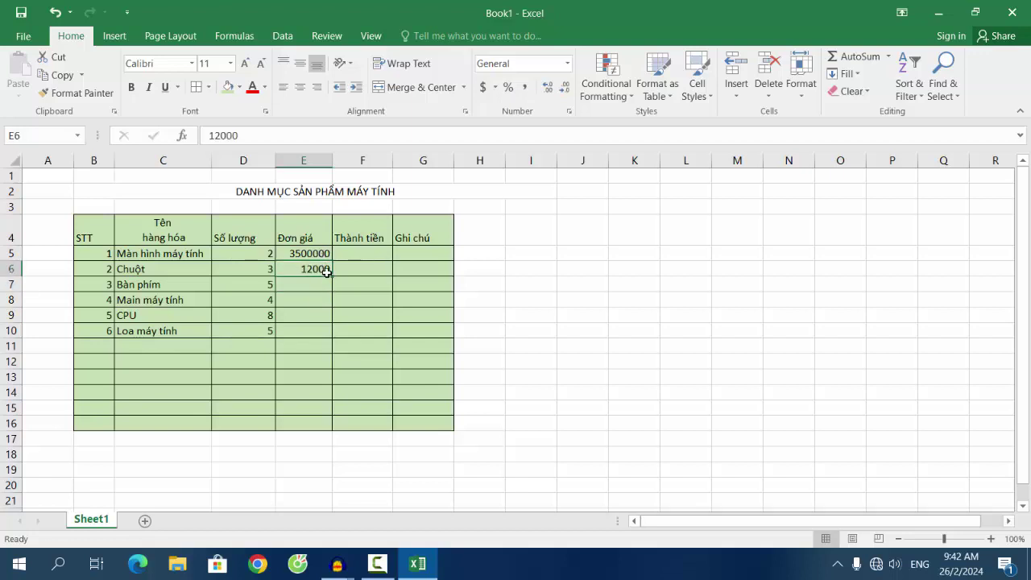
pyautogui.doubleClick(329, 273)
pyautogui.write('0')
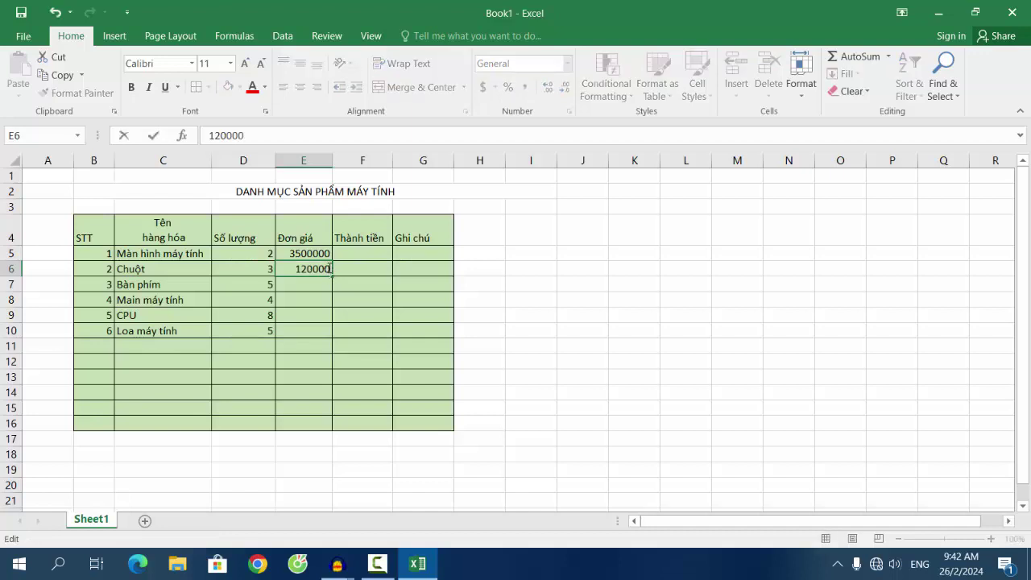
pyautogui.click(310, 285)
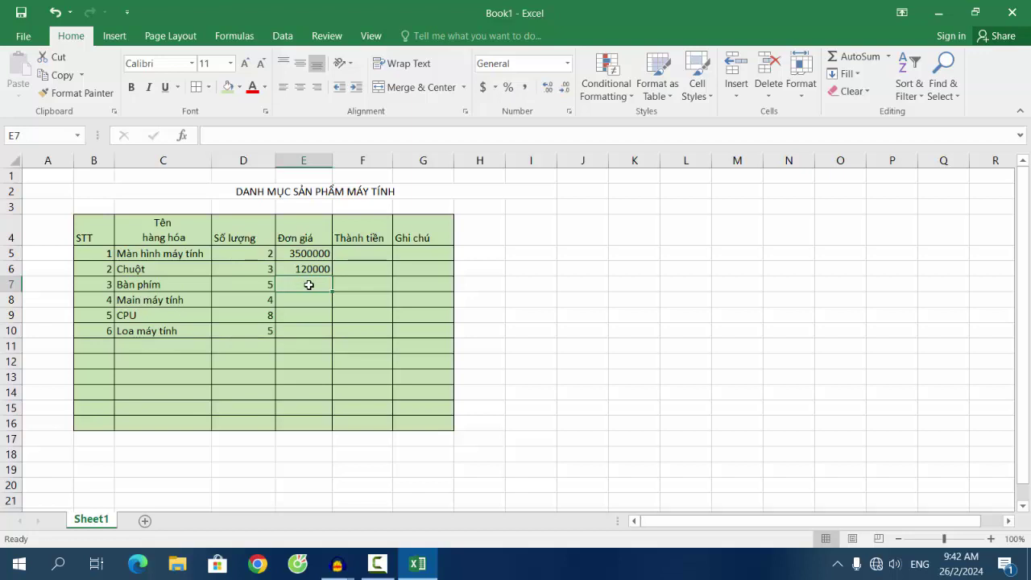
# Enter prices 150000, 3200000, 5500000 and 450000 in E7:E10, fixing E10.
pyautogui.write('150000')
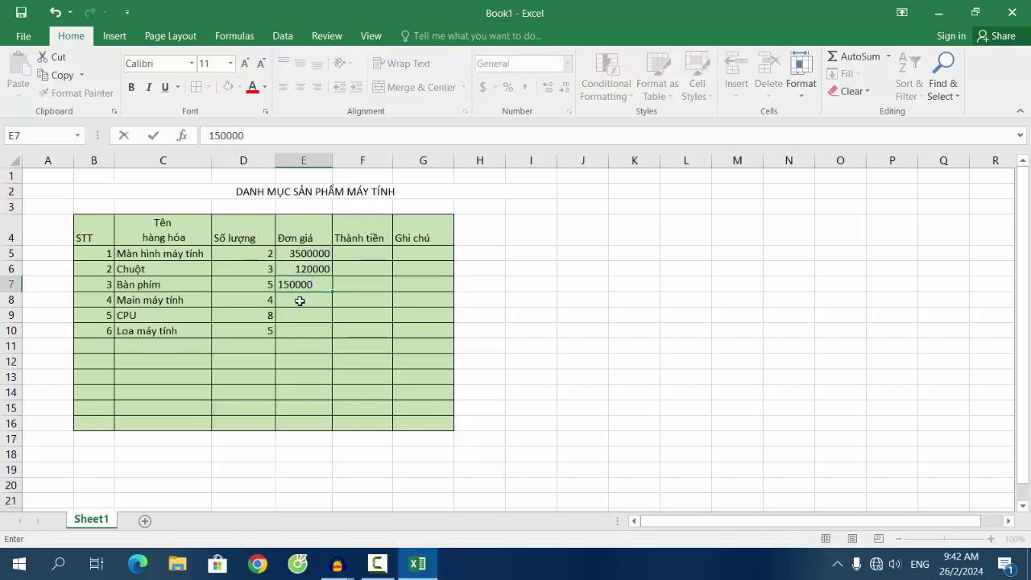
pyautogui.click(300, 301)
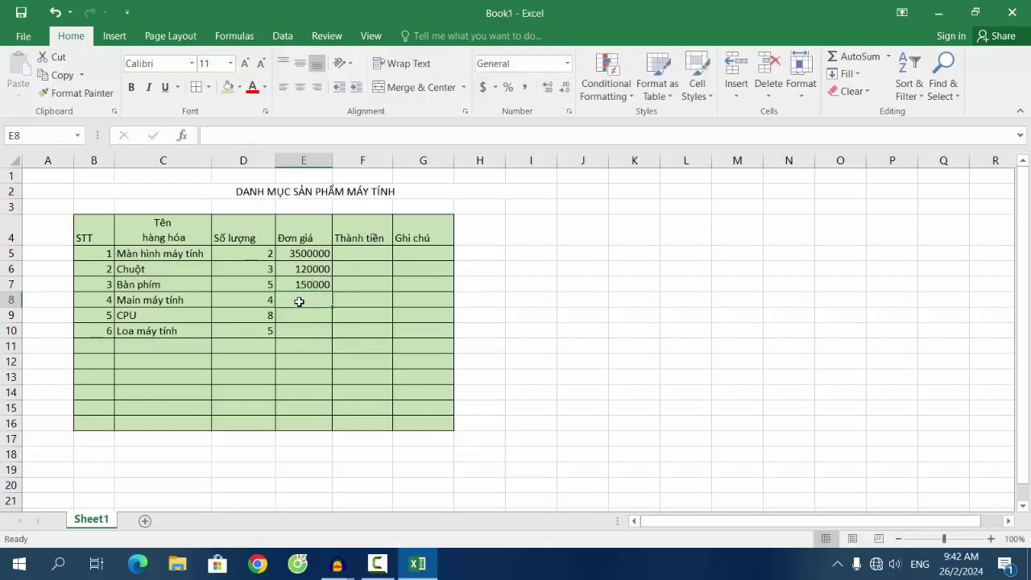
pyautogui.write('3')
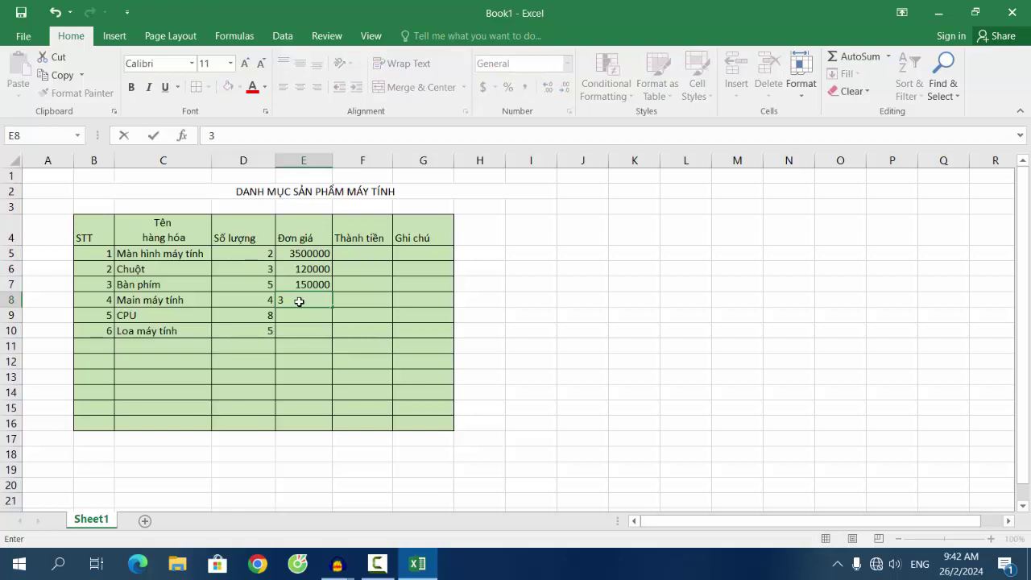
pyautogui.write('200000')
pyautogui.click(306, 314)
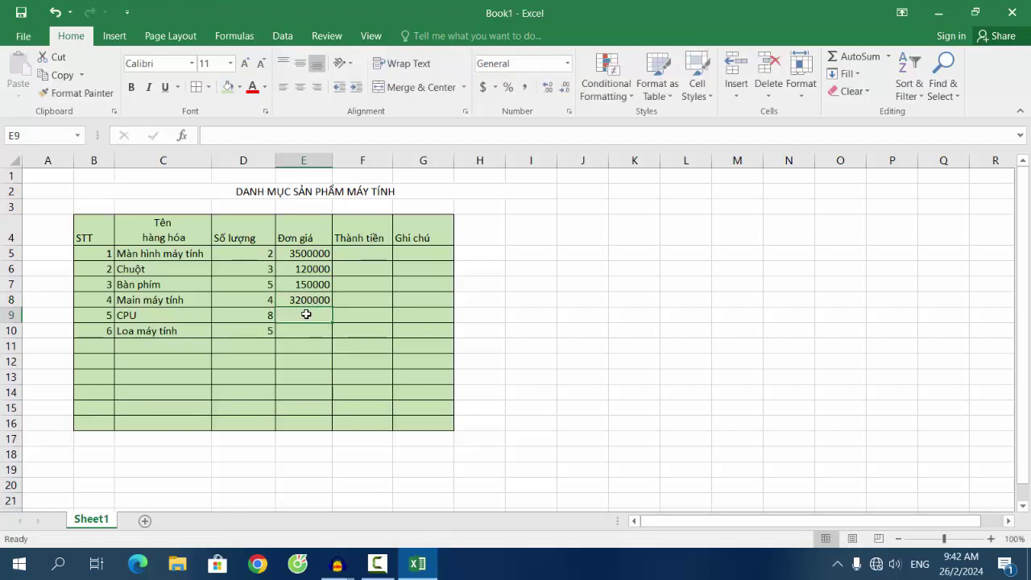
pyautogui.write('55')
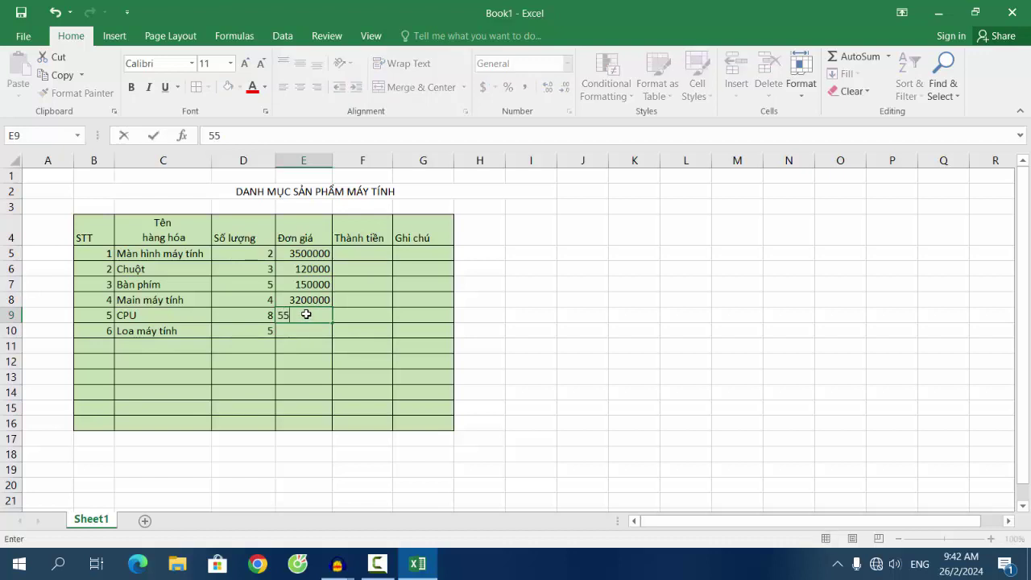
pyautogui.write('00000')
pyautogui.click(308, 332)
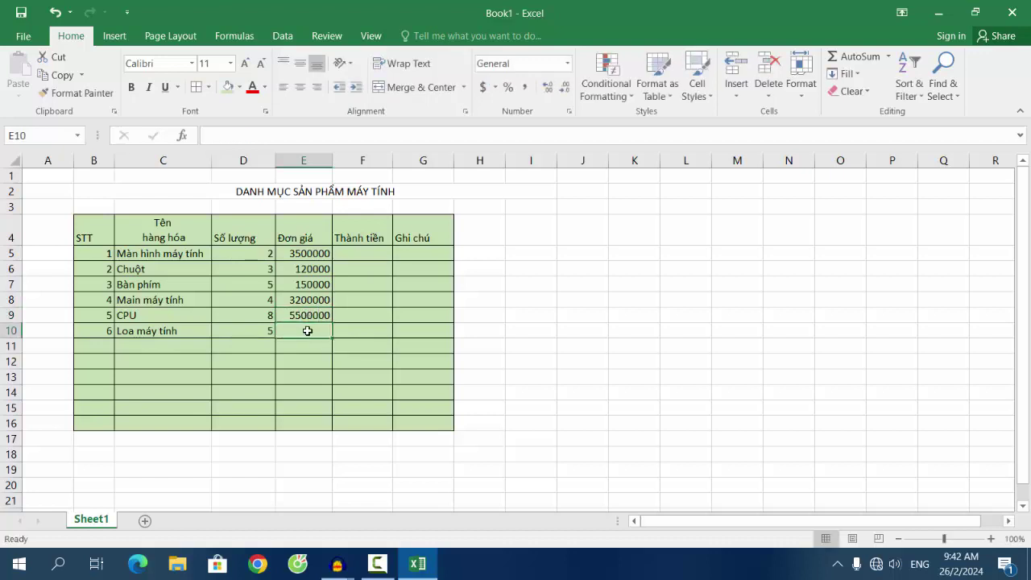
pyautogui.write('4')
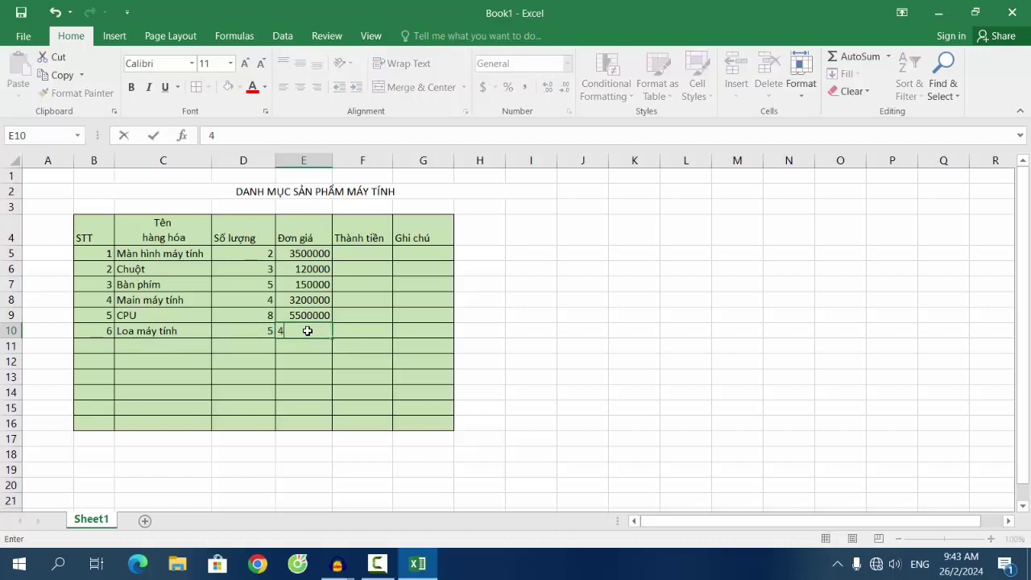
pyautogui.write('500000')
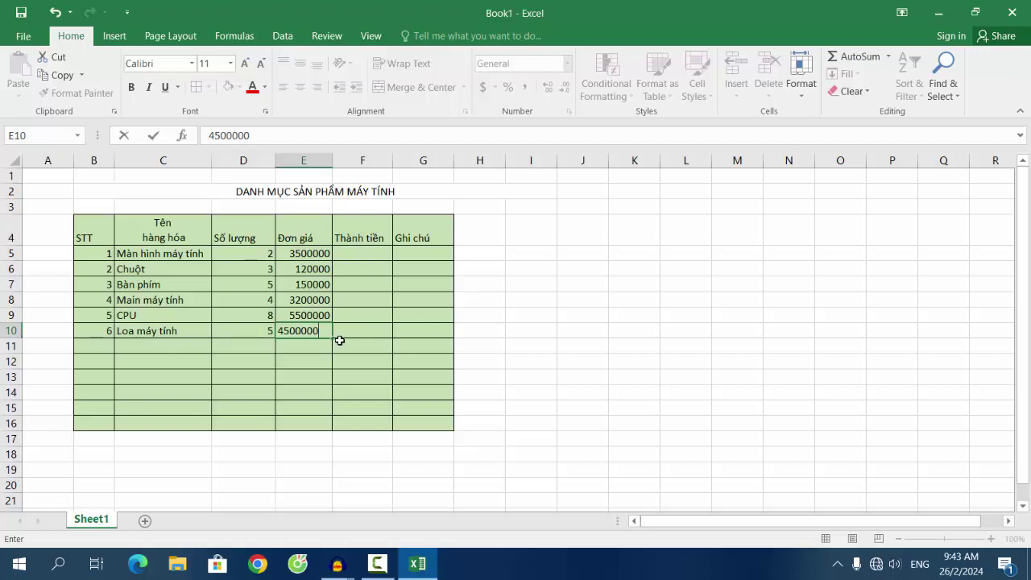
pyautogui.click(342, 345)
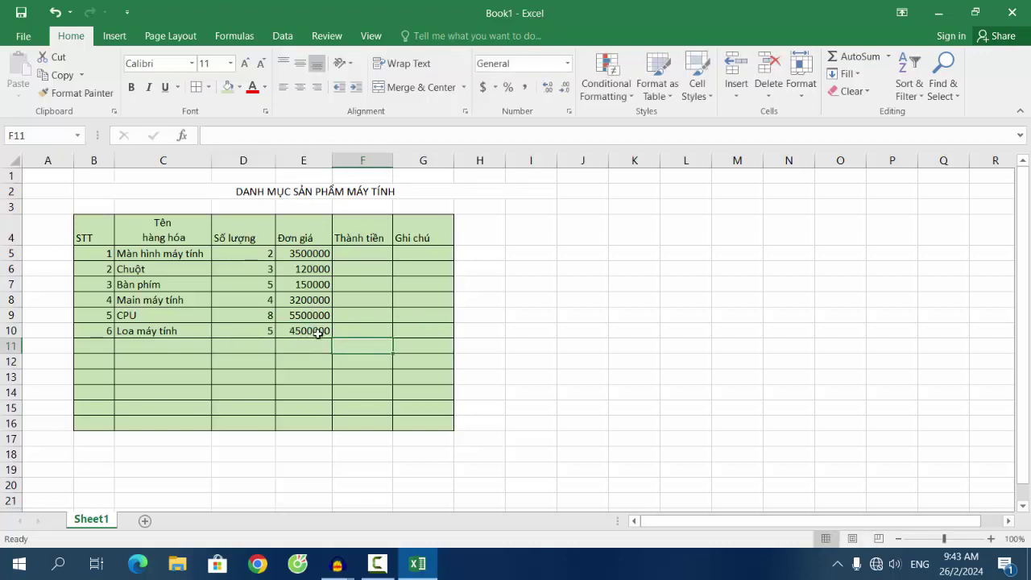
pyautogui.click(315, 334)
pyautogui.doubleClick(319, 338)
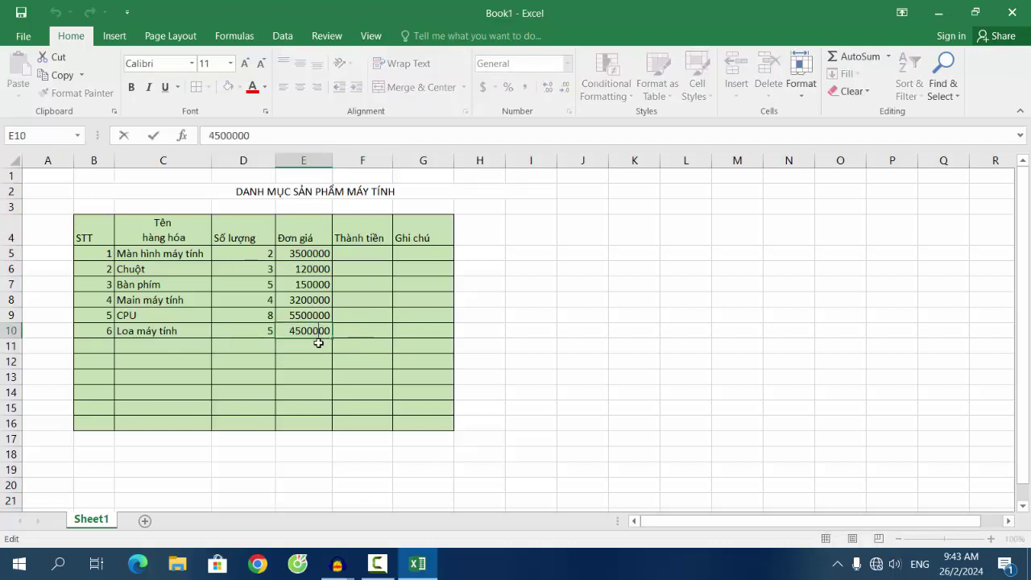
pyautogui.press('BackSpace')
# Widen the Đơn giá and Thành tiền columns slightly.
pyautogui.moveTo(332, 159); pyautogui.dragTo(339, 159)
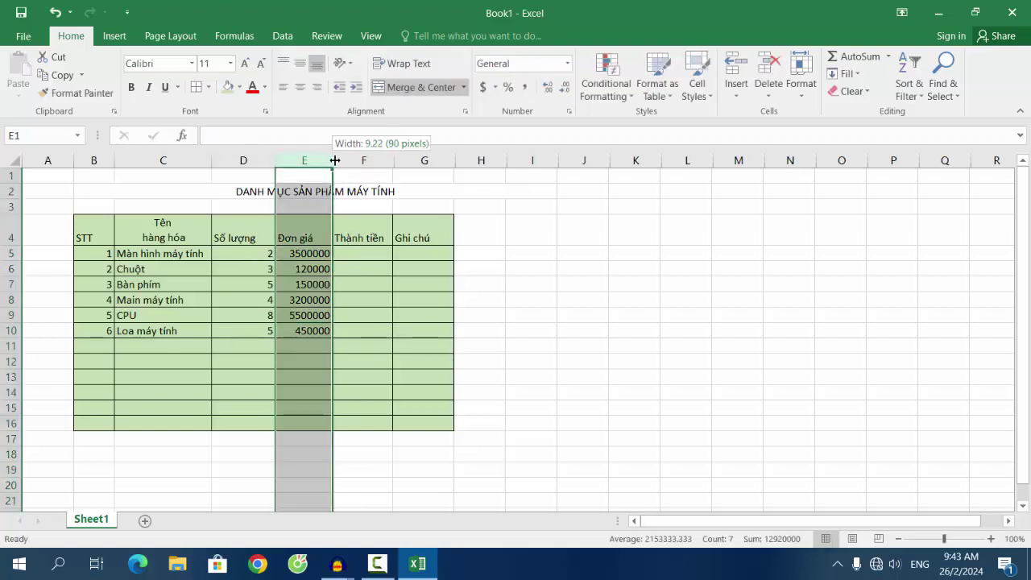
pyautogui.click(270, 301)
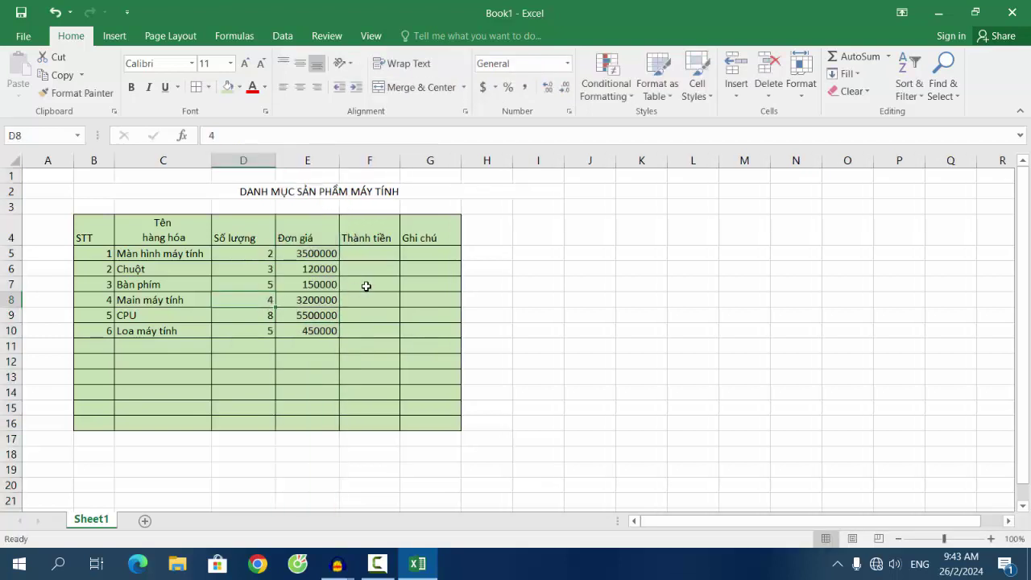
pyautogui.click(367, 254)
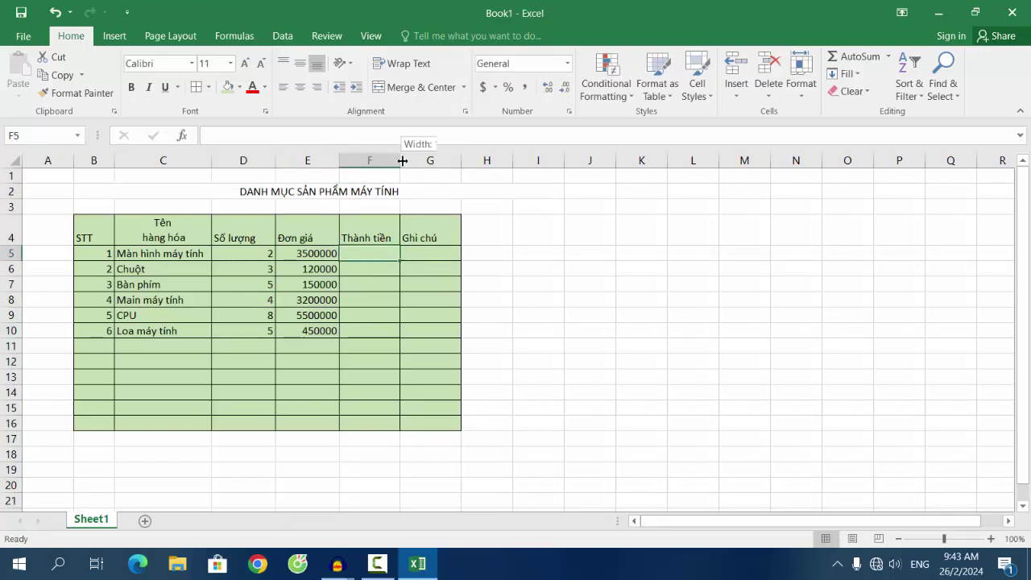
pyautogui.moveTo(401, 160); pyautogui.dragTo(407, 159)
pyautogui.click(362, 272)
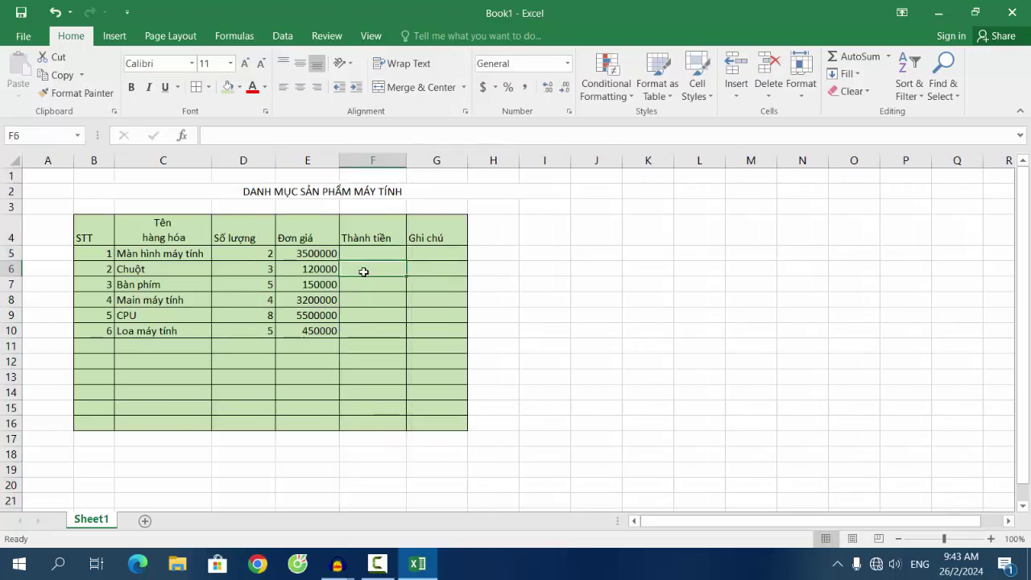
# Point out the first product's quantity 2 in D5 and price 3500000 in E5, then select F5.
pyautogui.click(242, 253)
pyautogui.click(309, 254)
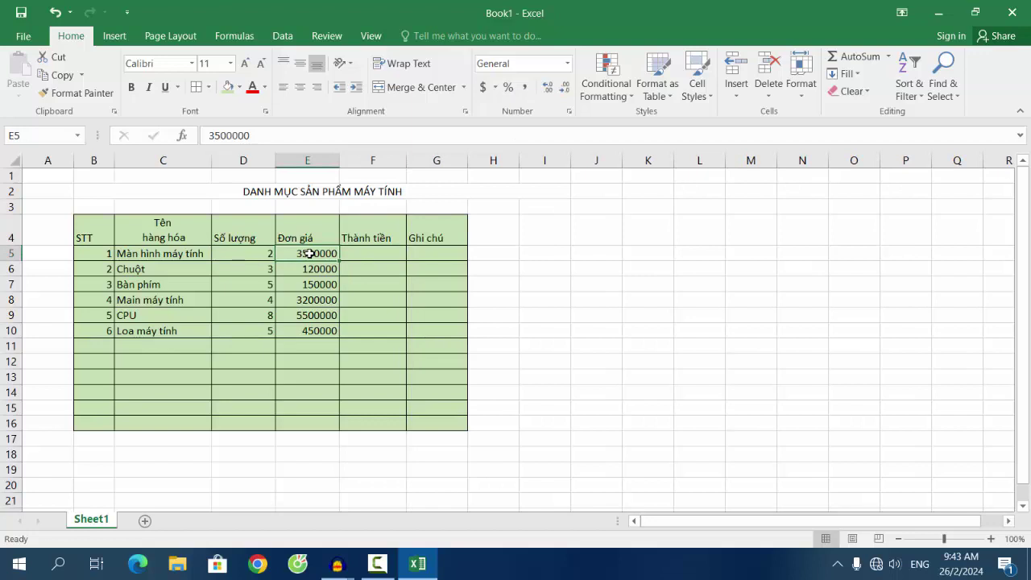
pyautogui.click(255, 254)
pyautogui.click(308, 254)
pyautogui.click(237, 253)
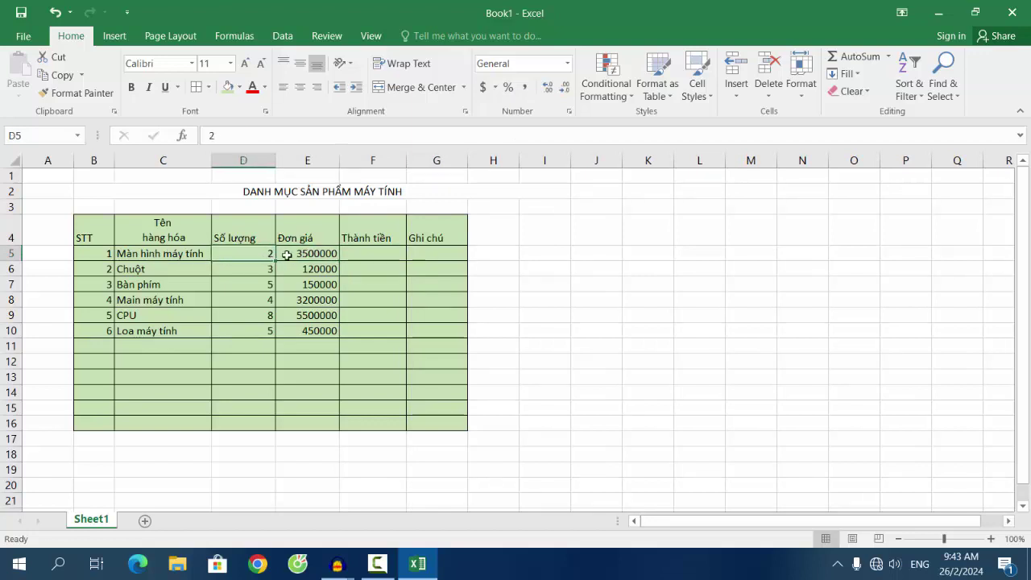
pyautogui.click(287, 254)
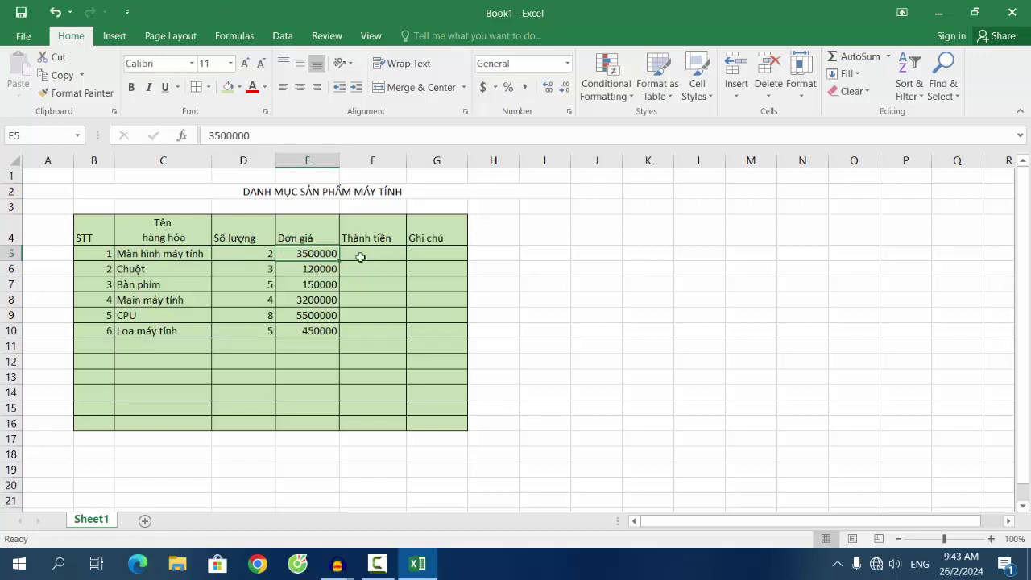
pyautogui.click(353, 254)
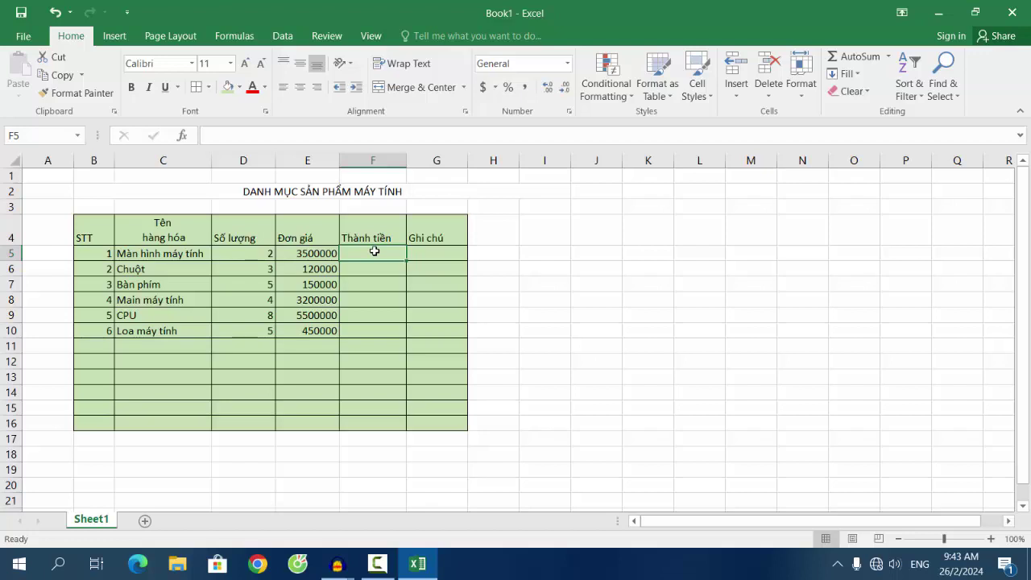
# Enter the formula =D5*E5 in F5 so it shows 7000000.
pyautogui.write('=')
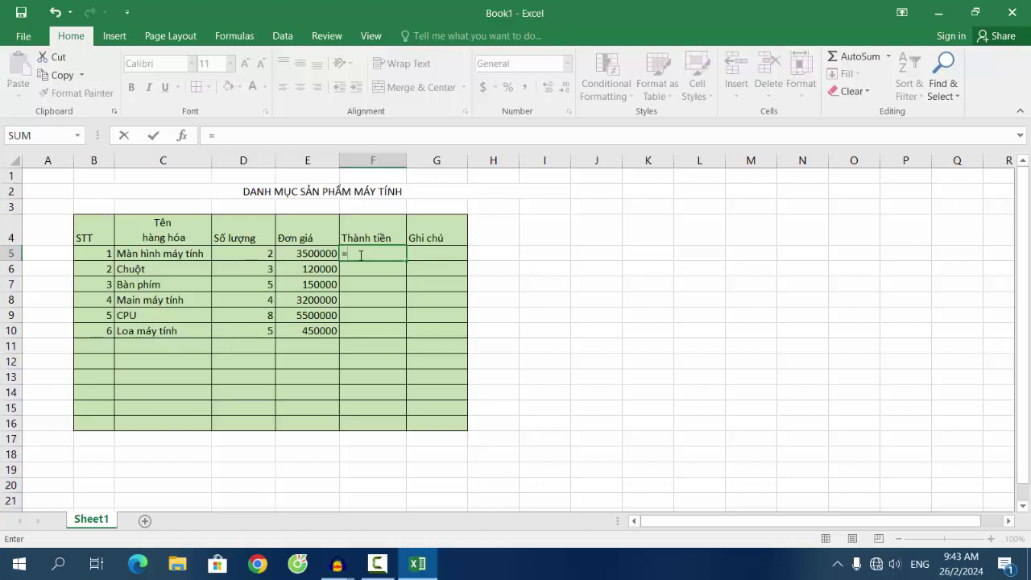
pyautogui.click(253, 256)
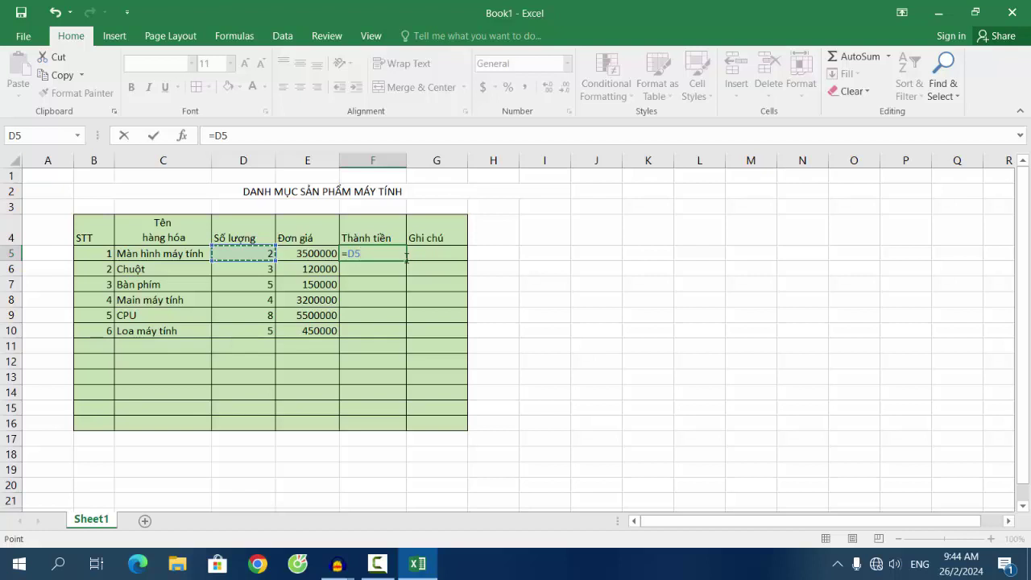
pyautogui.write('*')
pyautogui.click(307, 254)
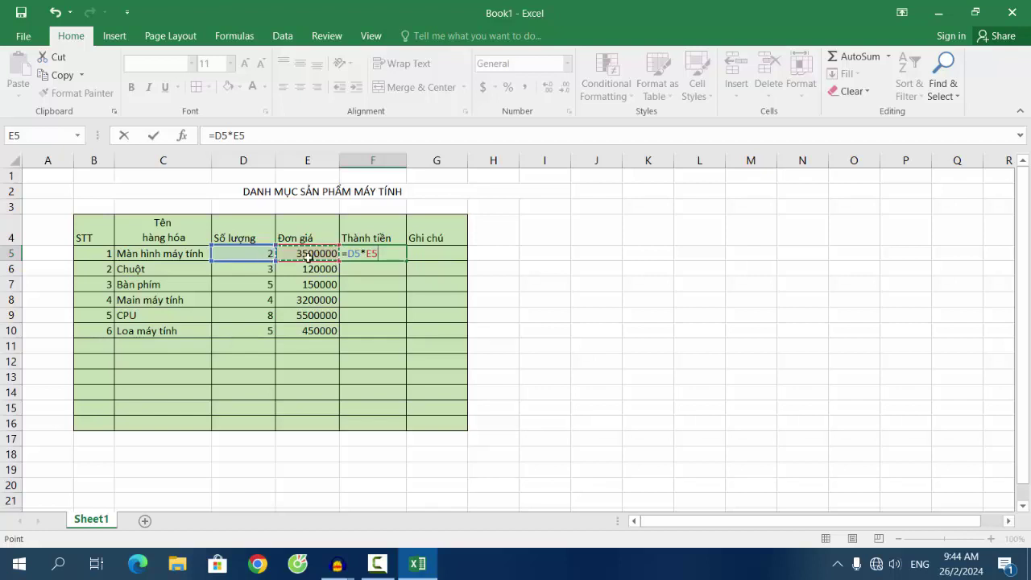
pyautogui.click(387, 255)
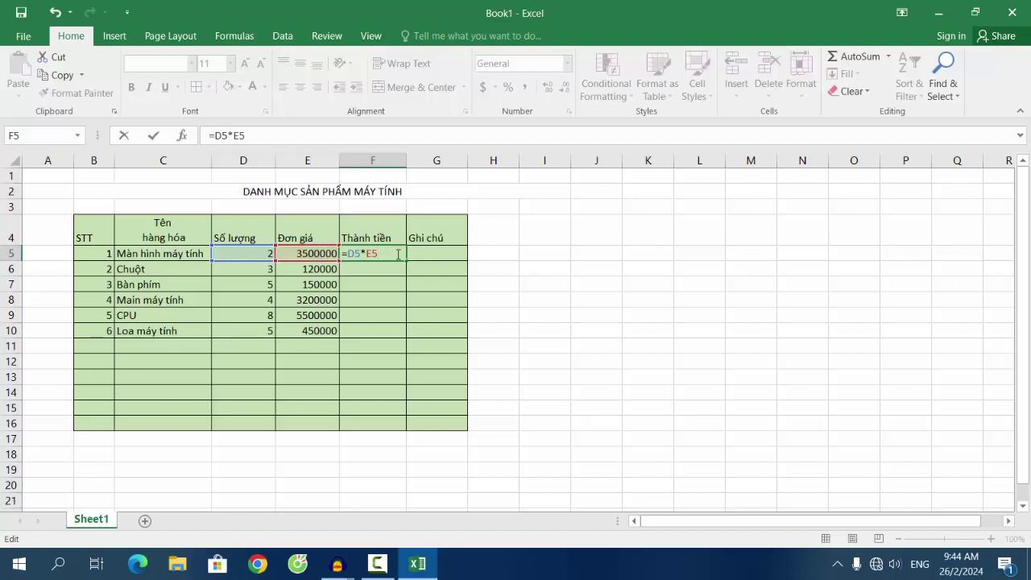
pyautogui.press('Return')
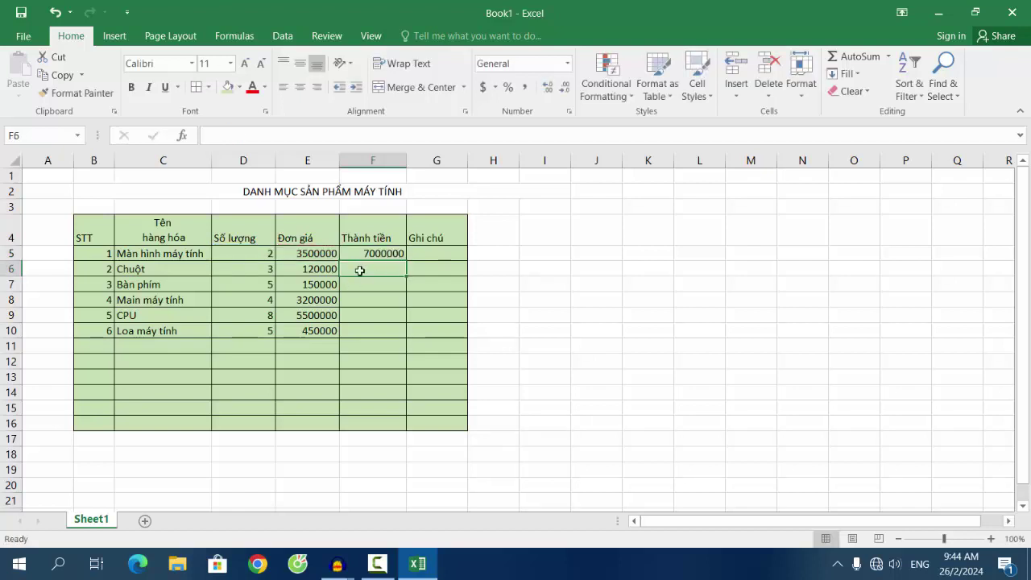
pyautogui.click(247, 257)
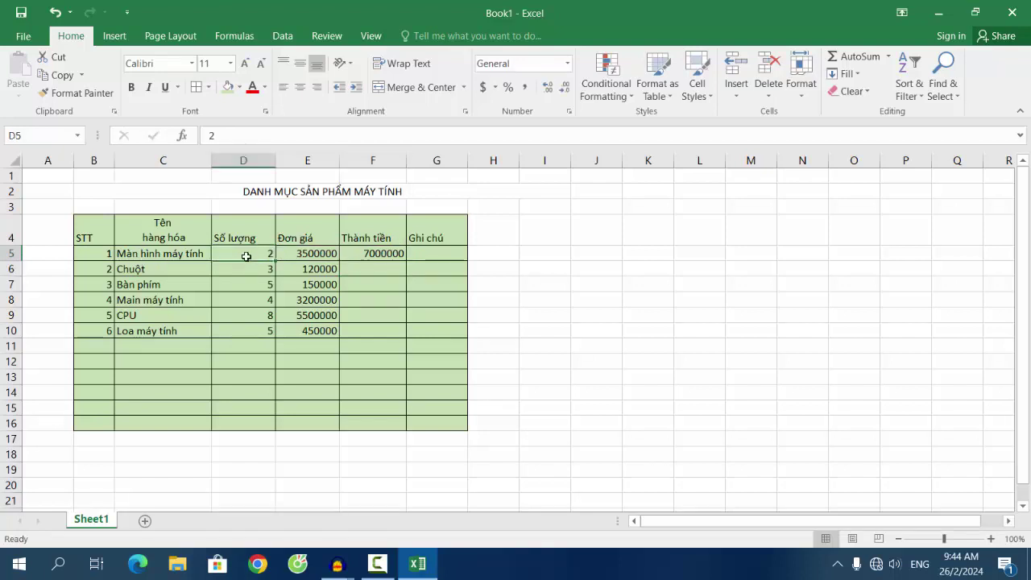
# Copy the =D5*E5 formula down F6:F10, giving totals from 360000 to 2250000.
pyautogui.moveTo(307, 256); pyautogui.dragTo(307, 262)
pyautogui.click(307, 258)
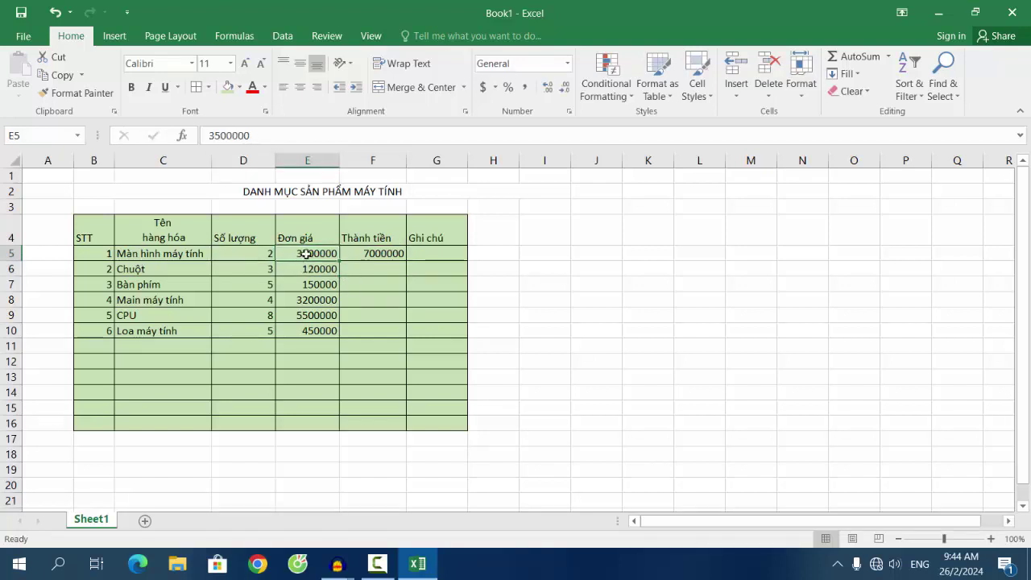
pyautogui.click(385, 254)
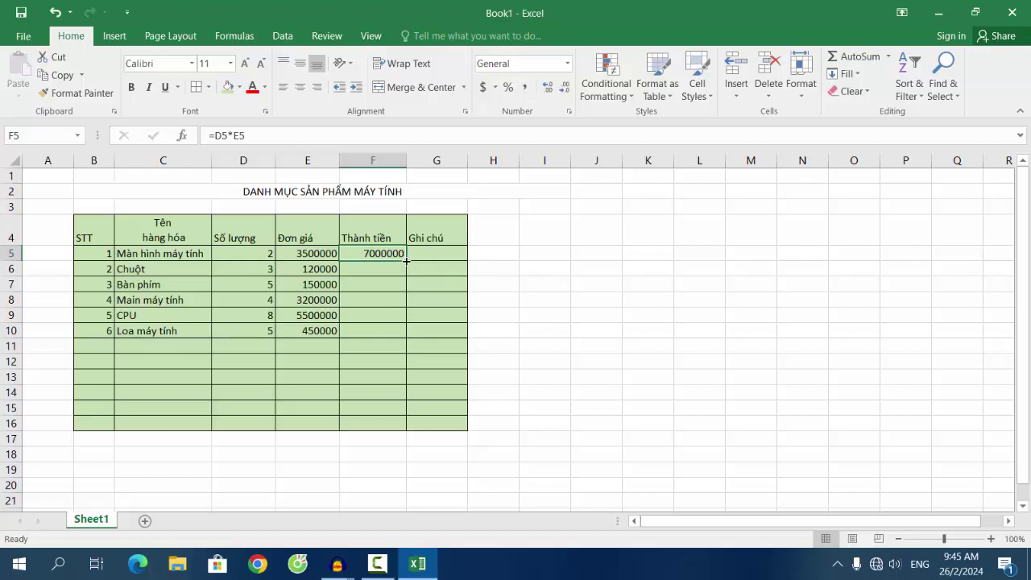
pyautogui.moveTo(407, 261); pyautogui.dragTo(407, 337)
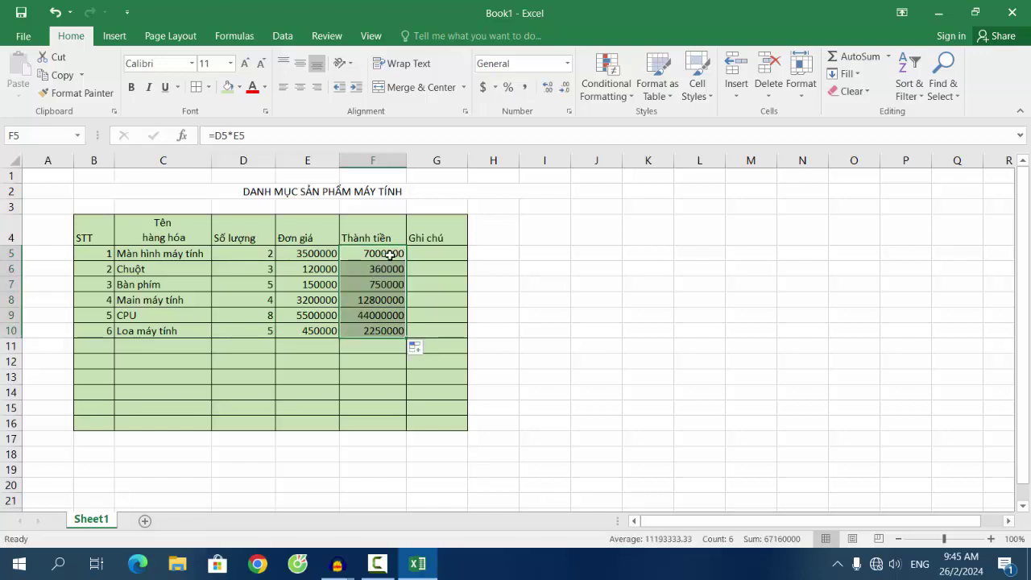
pyautogui.click(390, 257)
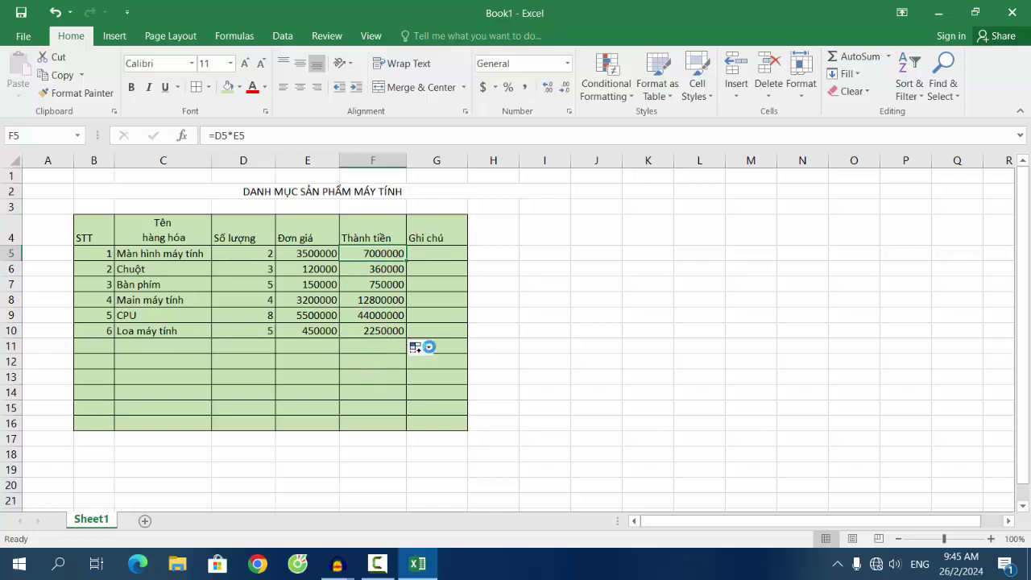
pyautogui.click(368, 351)
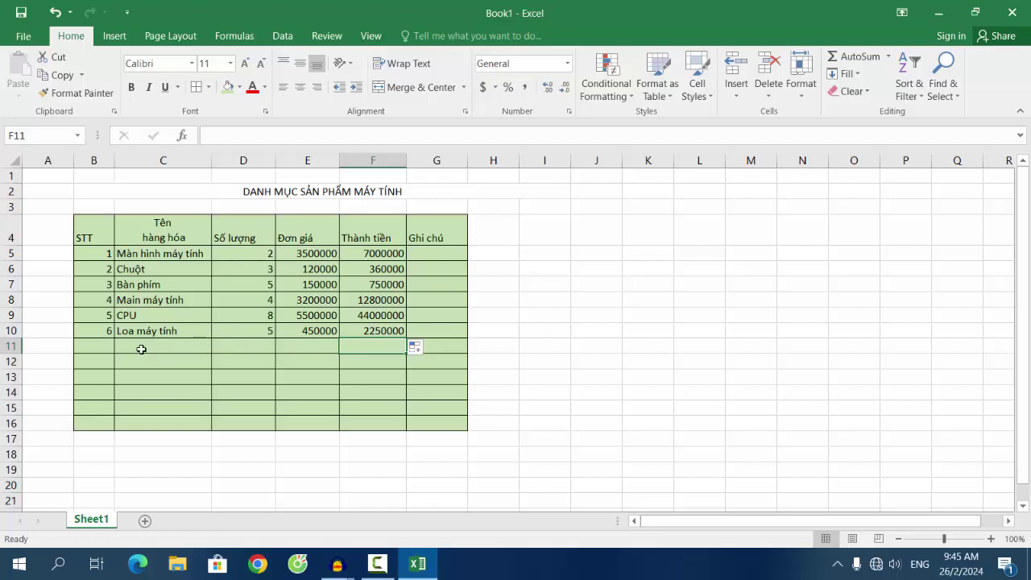
# Merge and center cells B11 through E11 into one cell.
pyautogui.moveTo(81, 347); pyautogui.dragTo(317, 346)
pyautogui.click(86, 346)
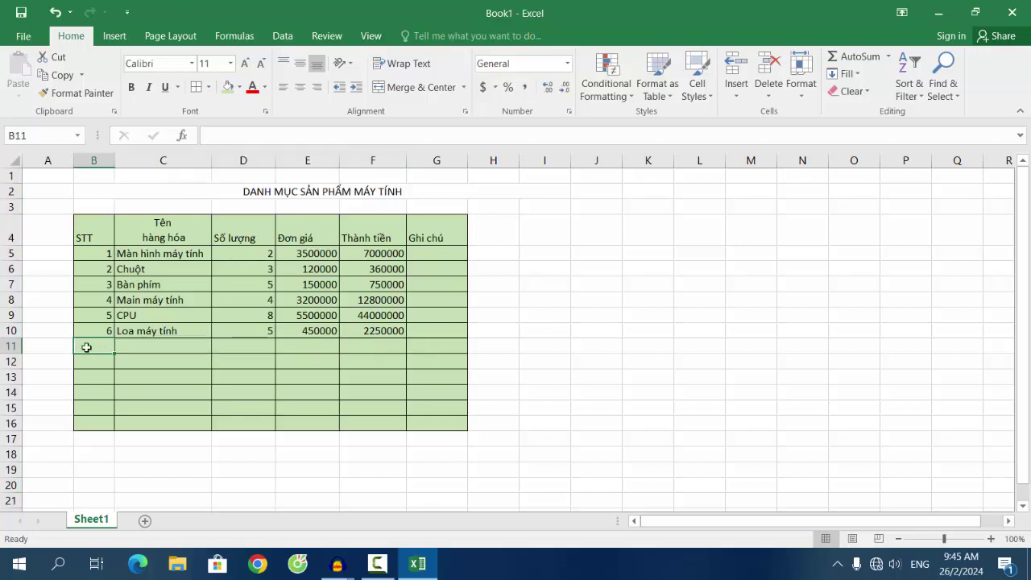
pyautogui.doubleClick(89, 347)
pyautogui.moveTo(92, 345); pyautogui.dragTo(303, 346)
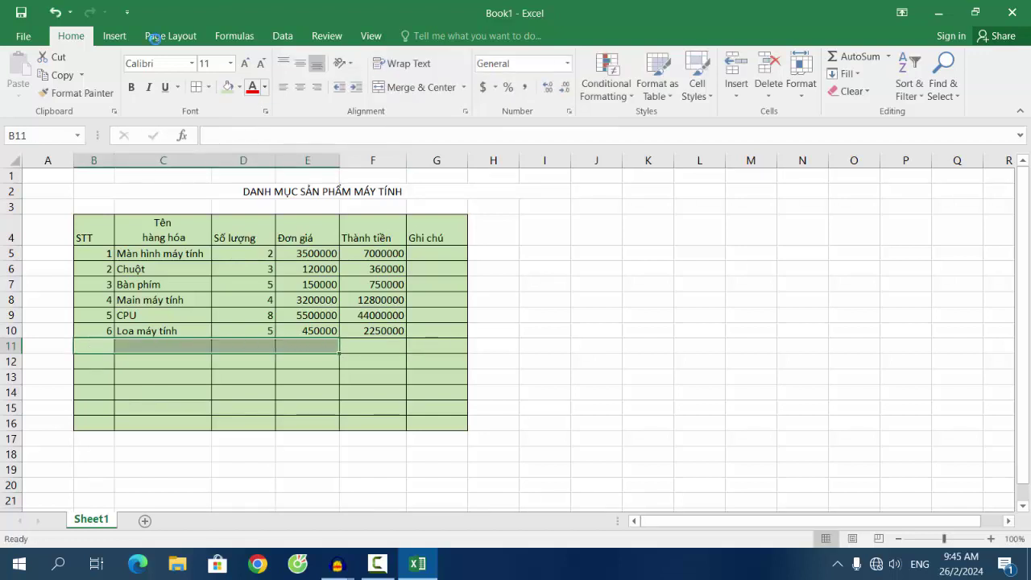
pyautogui.click(405, 88)
pyautogui.write('T')
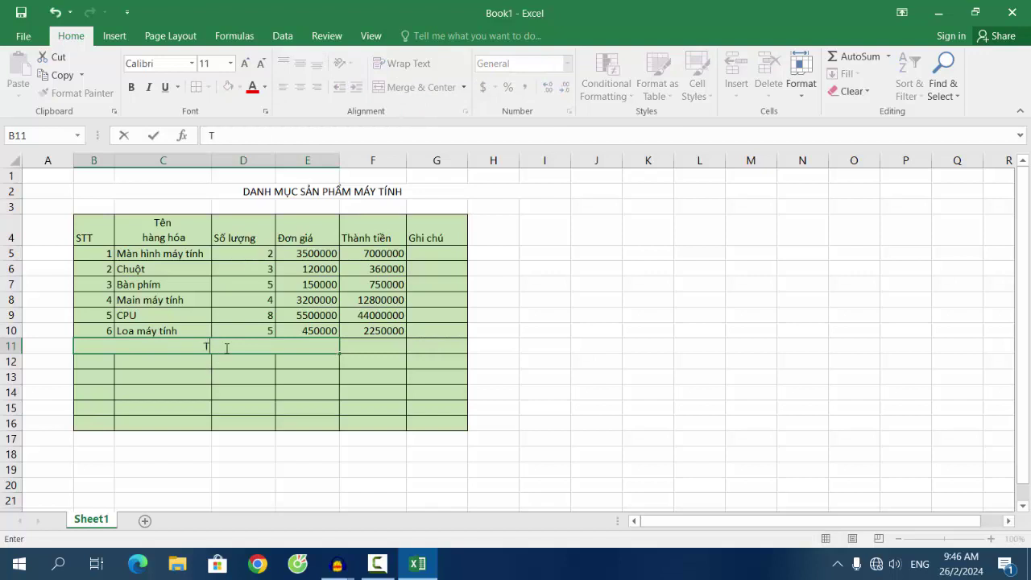
# Label the merged cell 'Tổng' and begin a =Sum( formula in F11.
pyautogui.write('ổng')
pyautogui.click(366, 346)
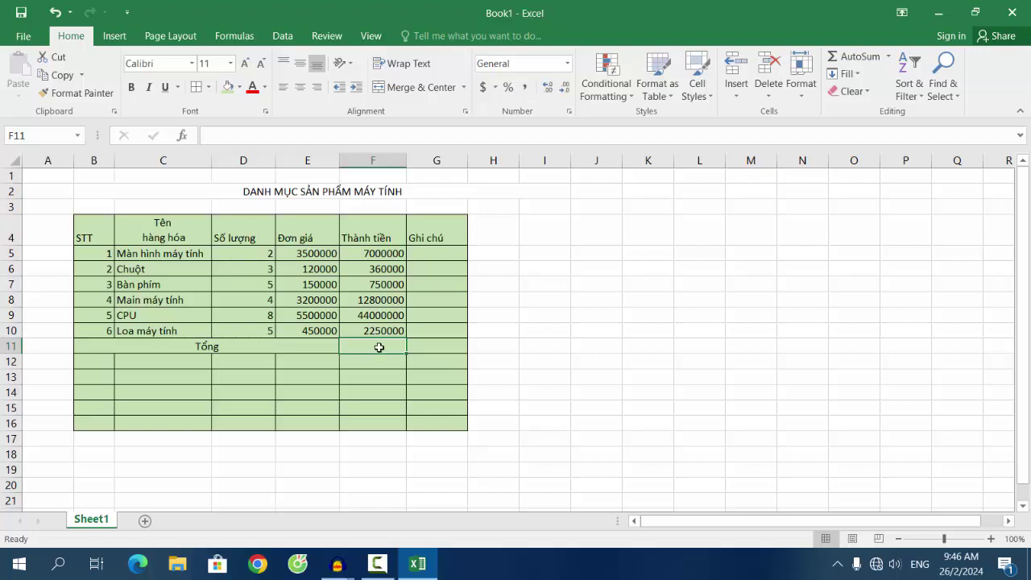
pyautogui.write('=')
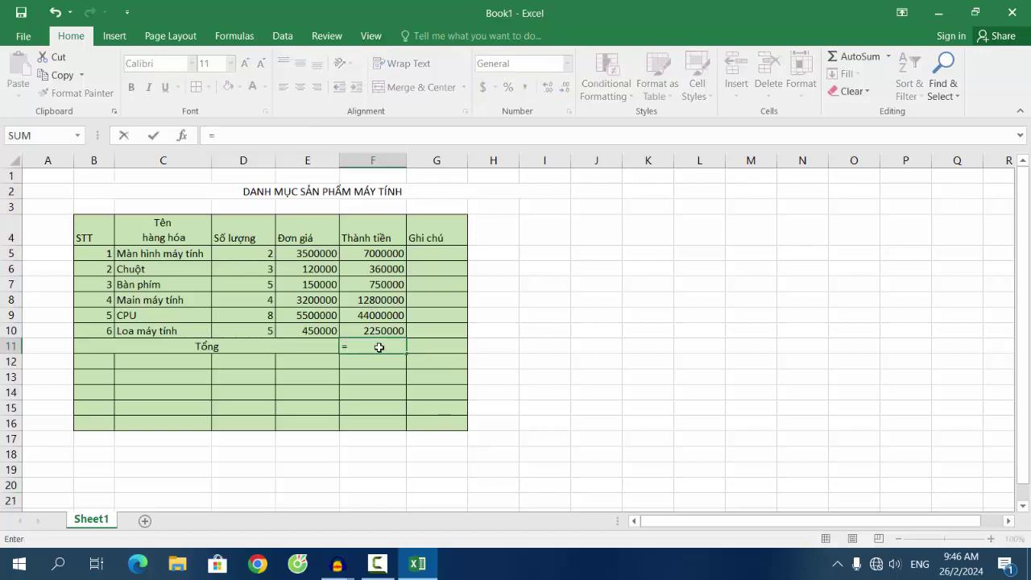
pyautogui.write('Sum')
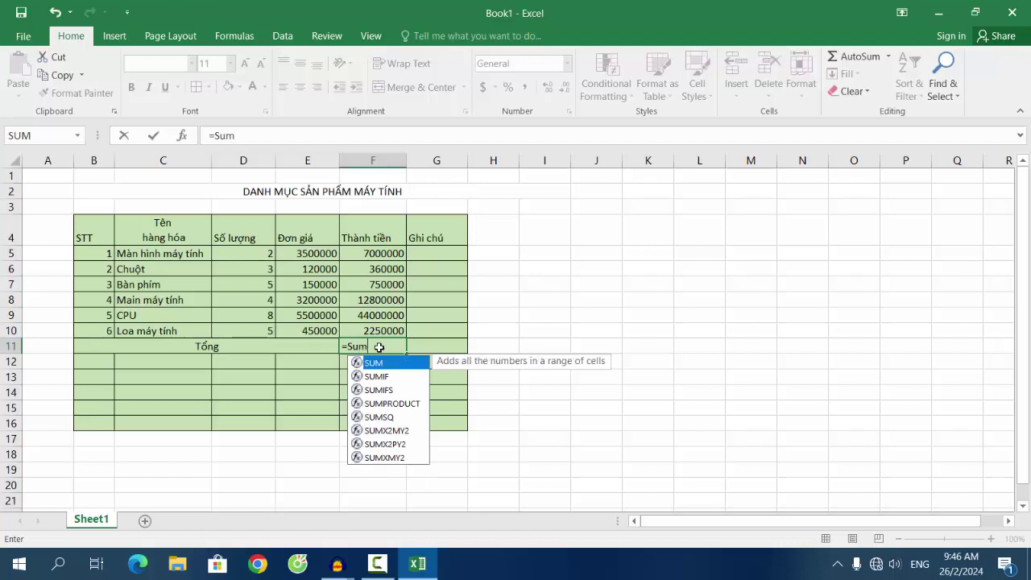
pyautogui.write('(')
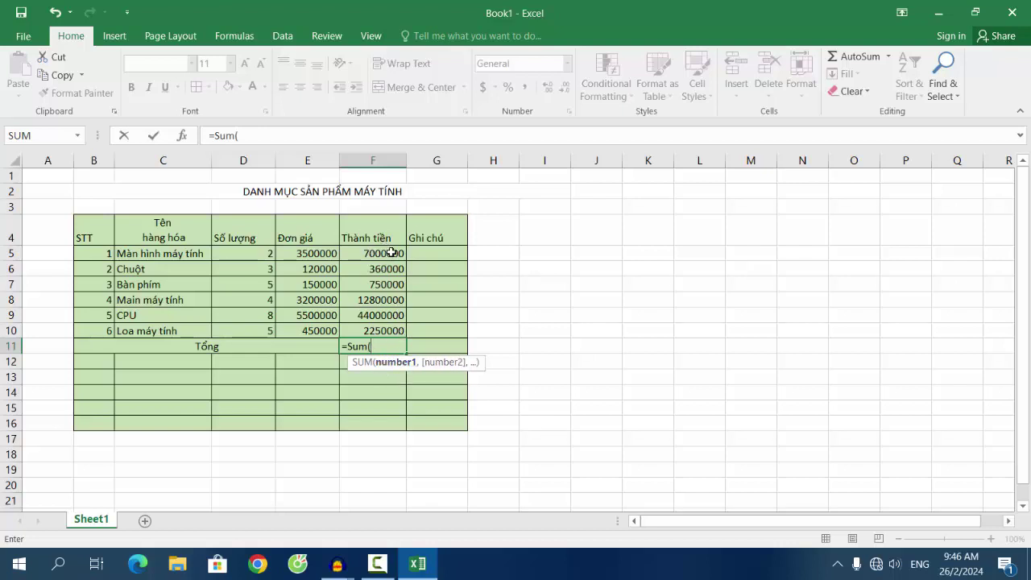
# Complete F11 as =Sum(F5:F10), showing the total 67160000.
pyautogui.click(392, 253)
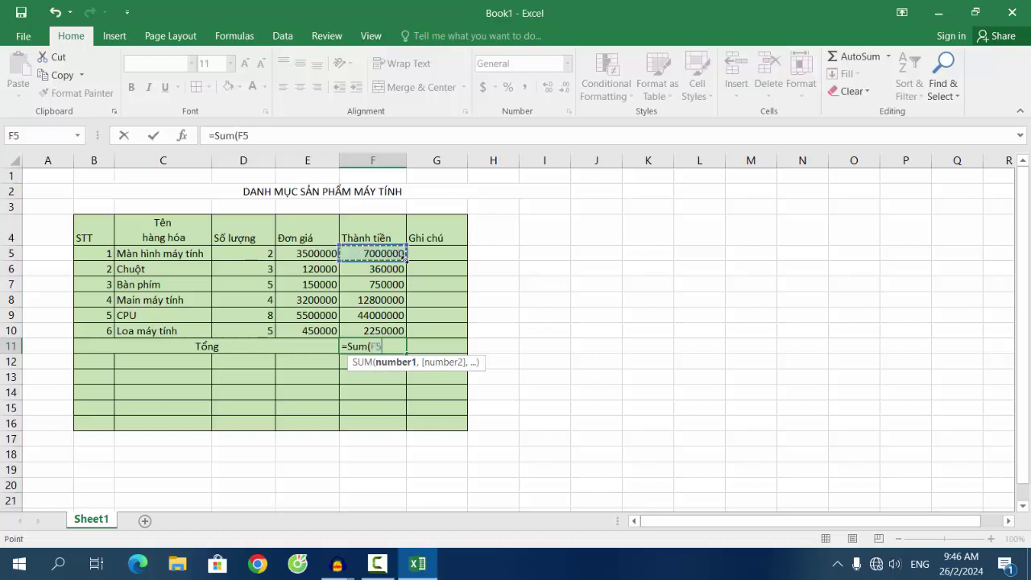
pyautogui.moveTo(398, 254); pyautogui.dragTo(399, 322)
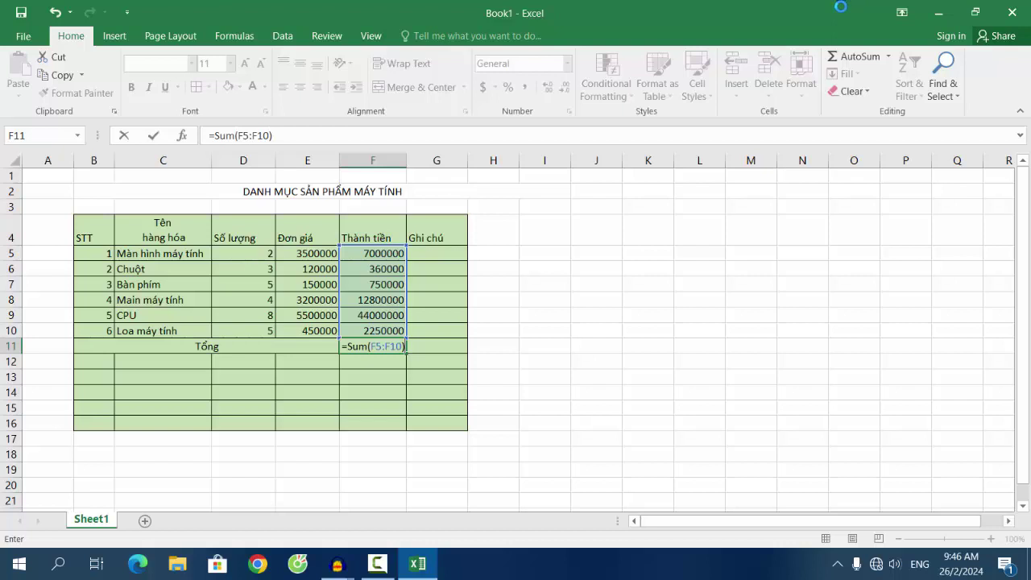
pyautogui.press('Return')
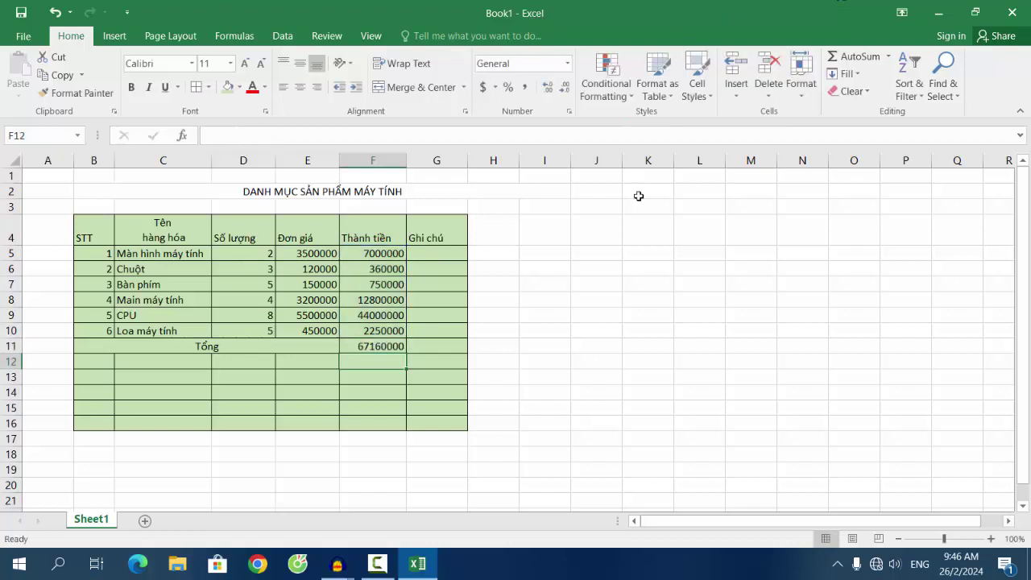
# Select the empty cells B12:G16 below the total row.
pyautogui.click(377, 346)
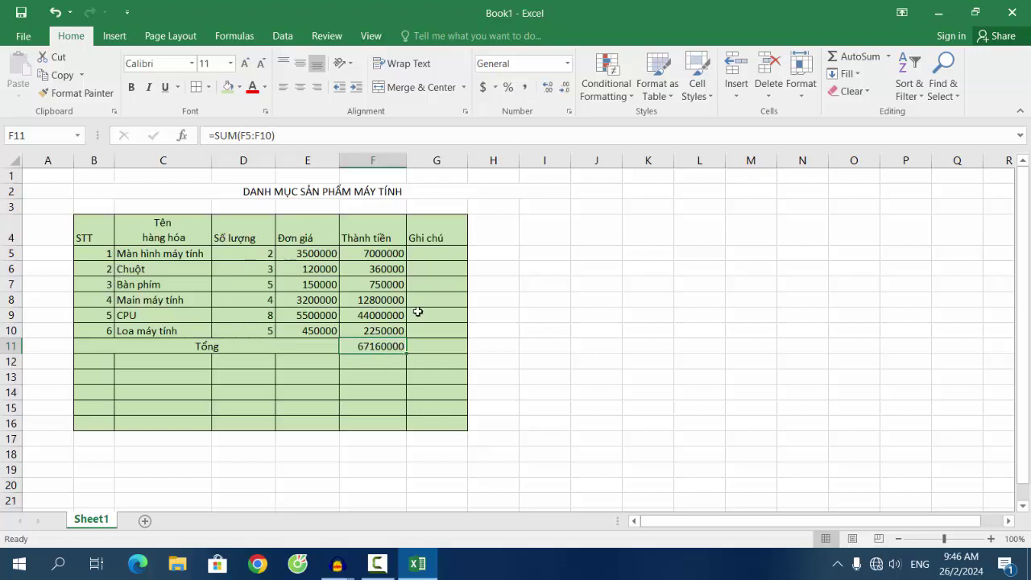
pyautogui.click(106, 407)
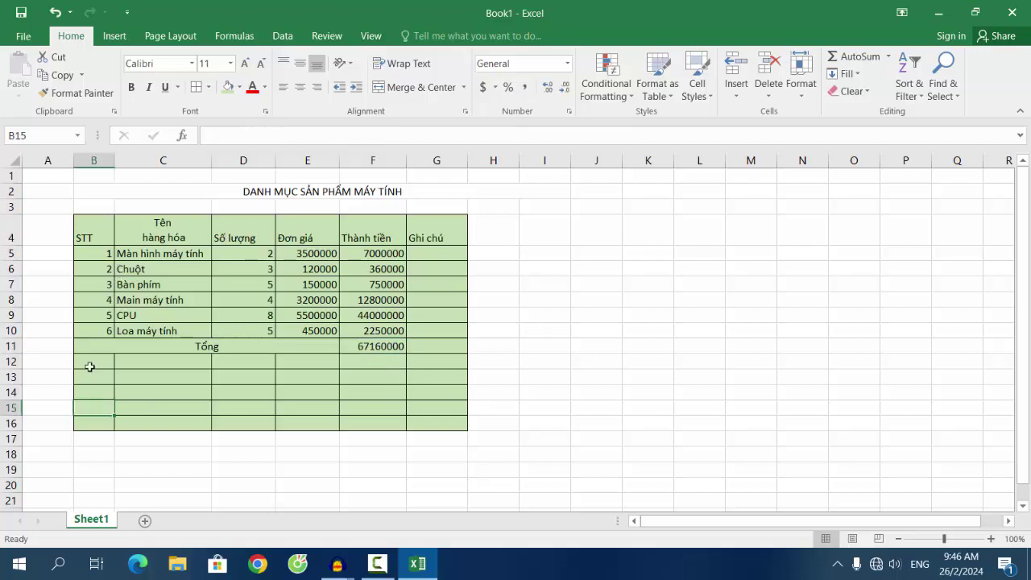
pyautogui.moveTo(89, 366); pyautogui.dragTo(161, 377)
pyautogui.click(148, 364)
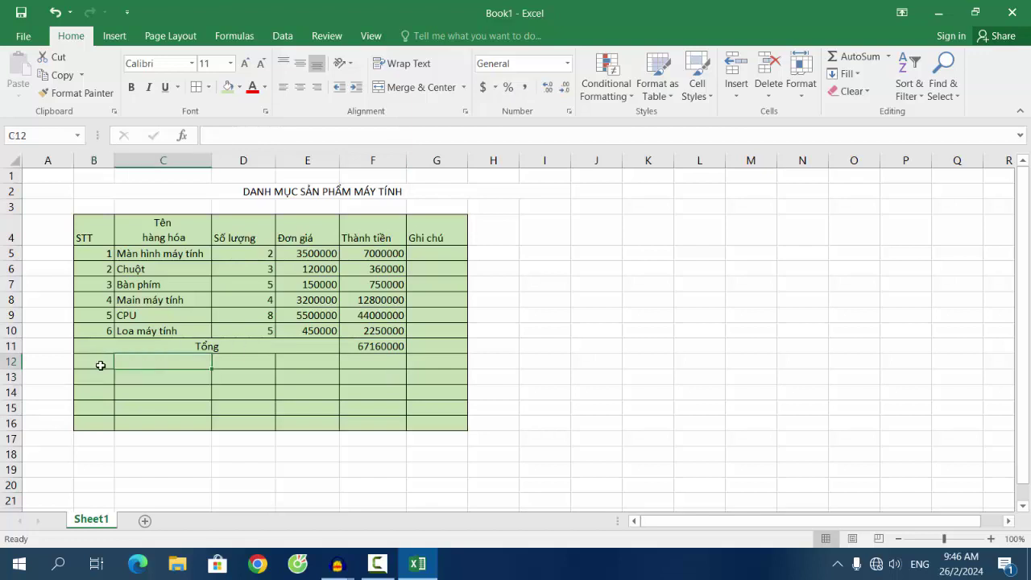
pyautogui.click(10, 361)
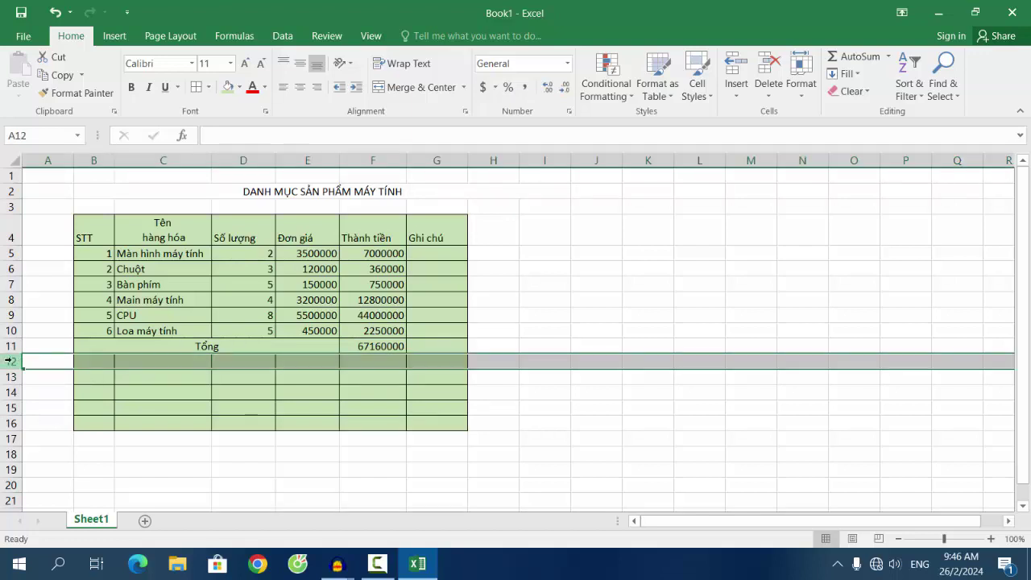
pyautogui.click(10, 423)
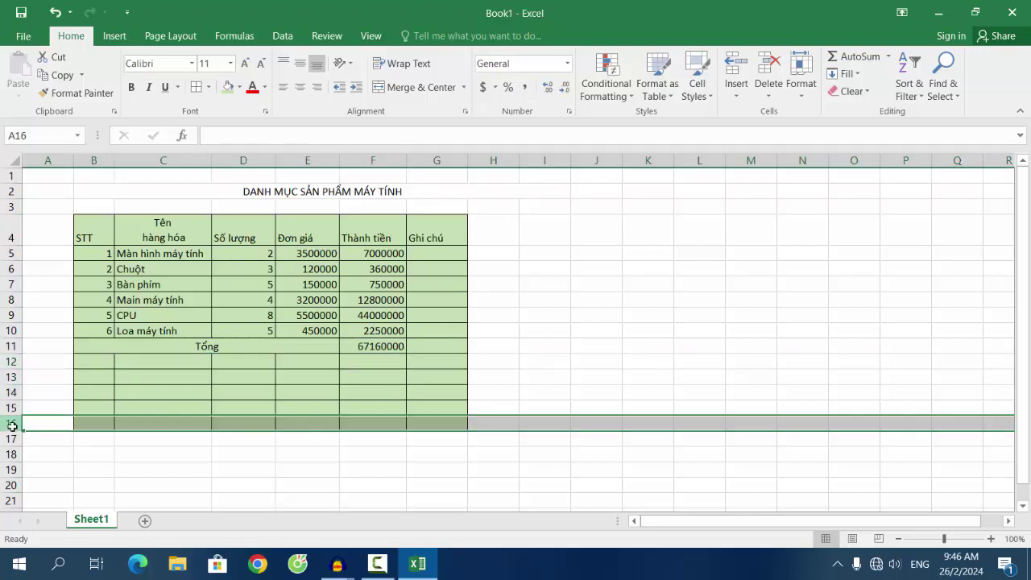
pyautogui.click(189, 398)
pyautogui.moveTo(89, 363); pyautogui.dragTo(377, 365)
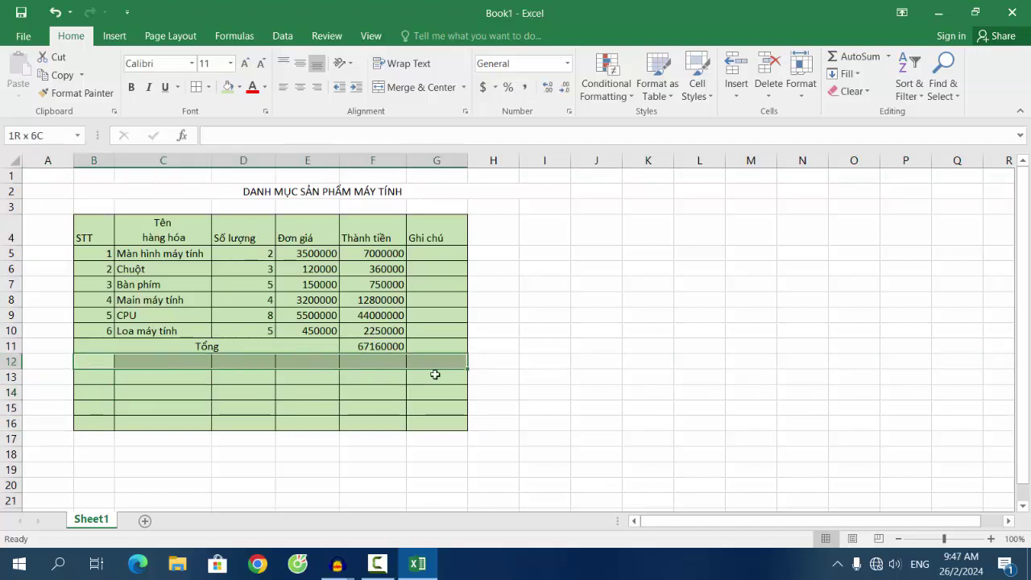
pyautogui.moveTo(378, 365); pyautogui.dragTo(436, 418)
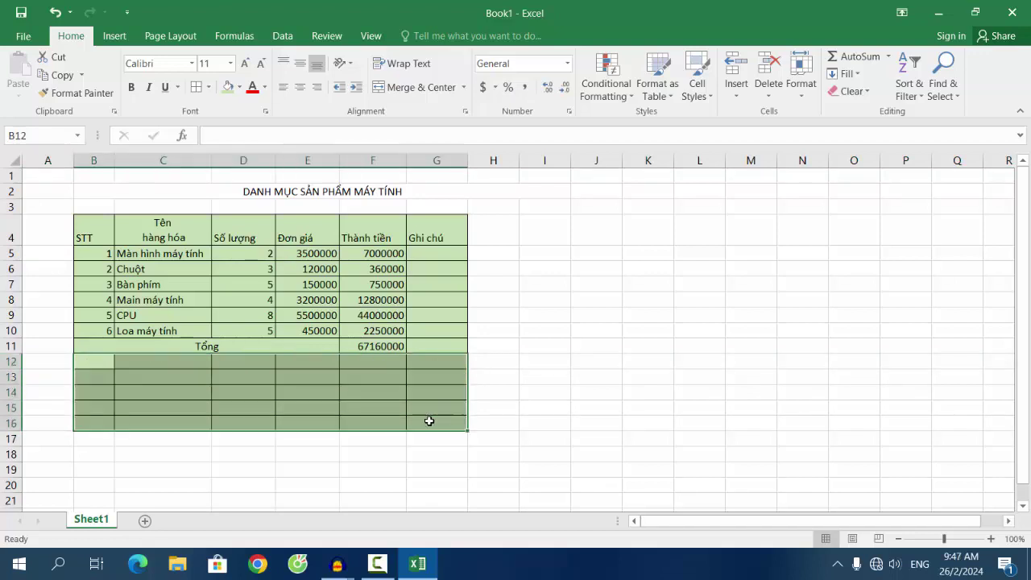
# Delete the selected empty cells B12:G16, shifting cells left.
pyautogui.rightClick(430, 367)
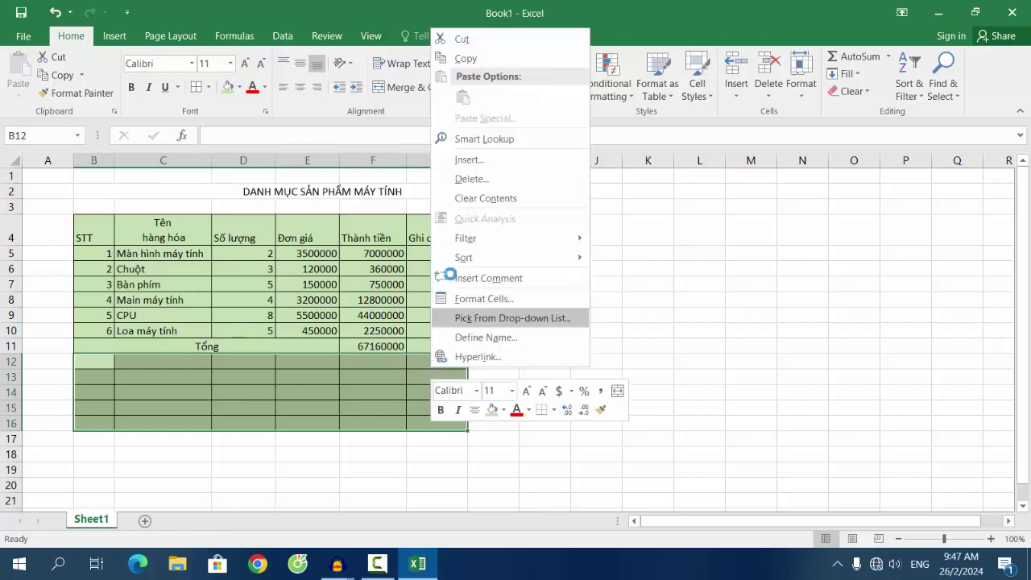
pyautogui.click(480, 178)
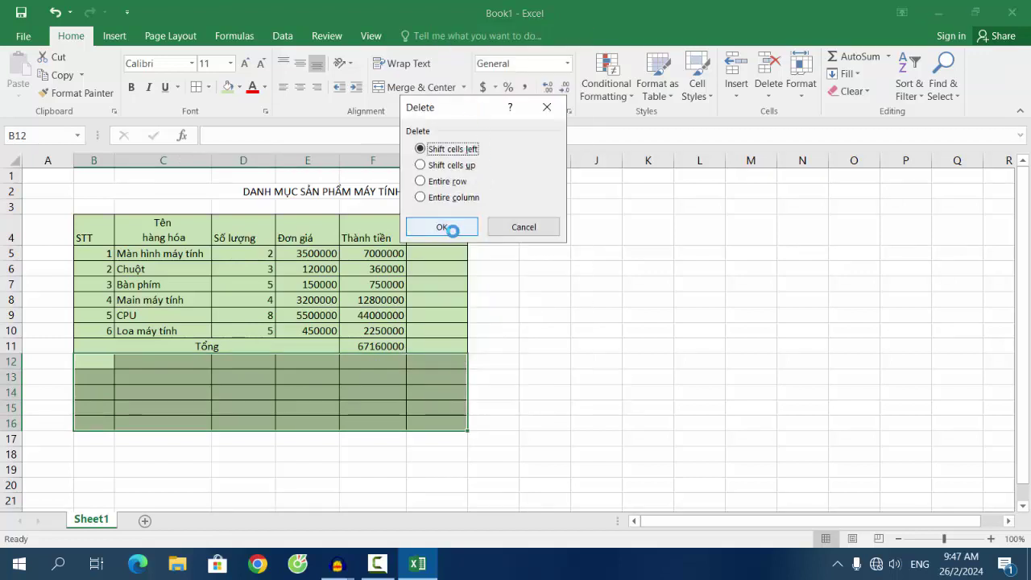
pyautogui.click(443, 227)
pyautogui.click(518, 386)
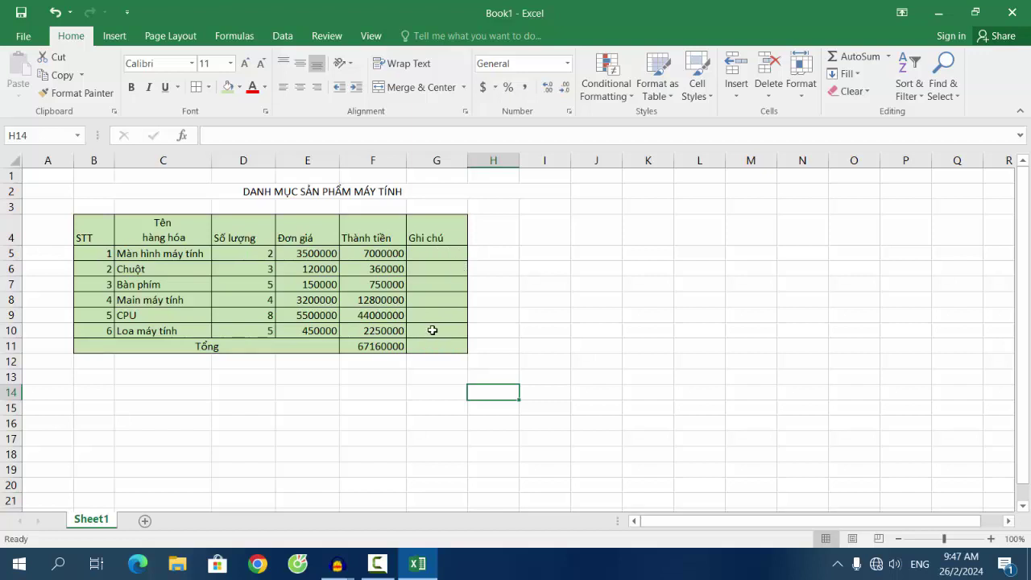
# Set the row height of table rows 5–11 to 18.
pyautogui.moveTo(93, 253)
pyautogui.mouseDown()
pyautogui.moveTo(445, 320)
pyautogui.moveTo(445, 346)
pyautogui.mouseUp()
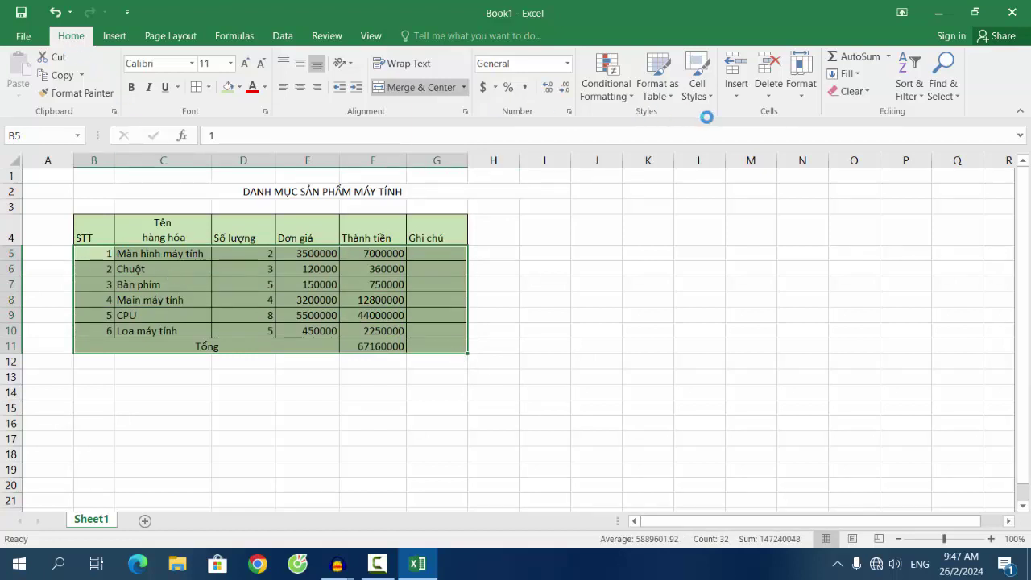
pyautogui.click(811, 95)
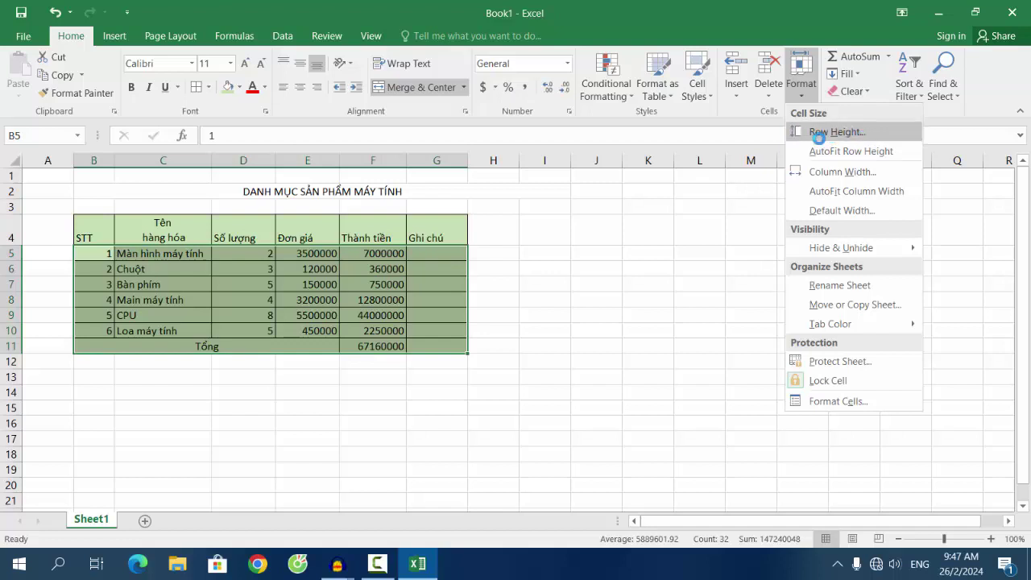
pyautogui.click(834, 135)
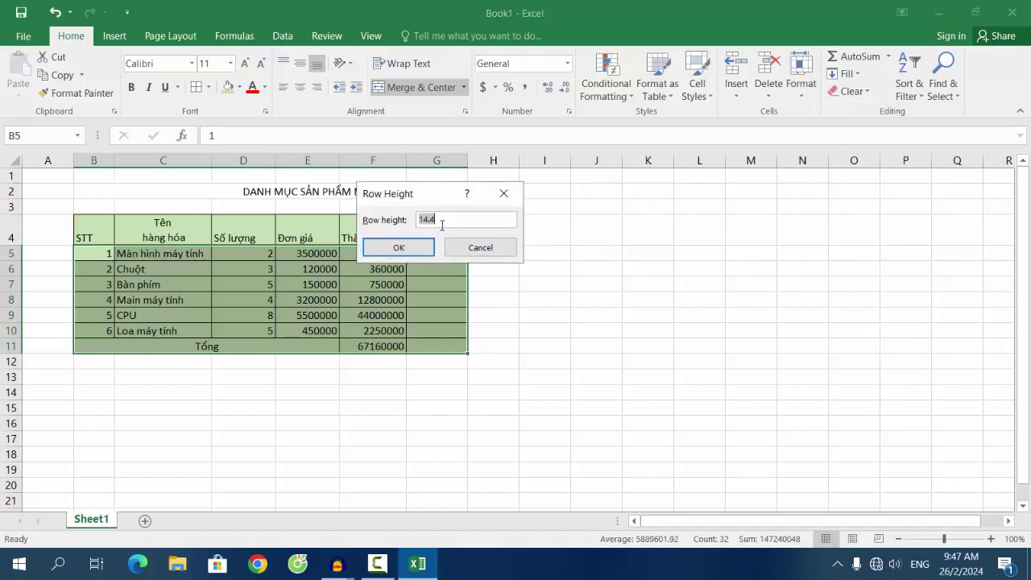
pyautogui.press('BackSpace')
pyautogui.click(400, 248)
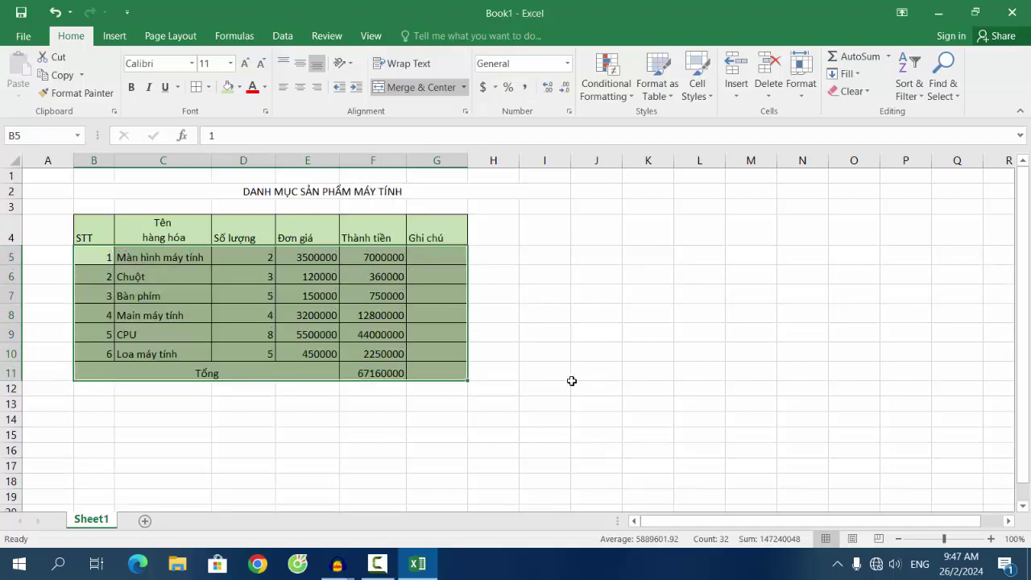
pyautogui.click(571, 379)
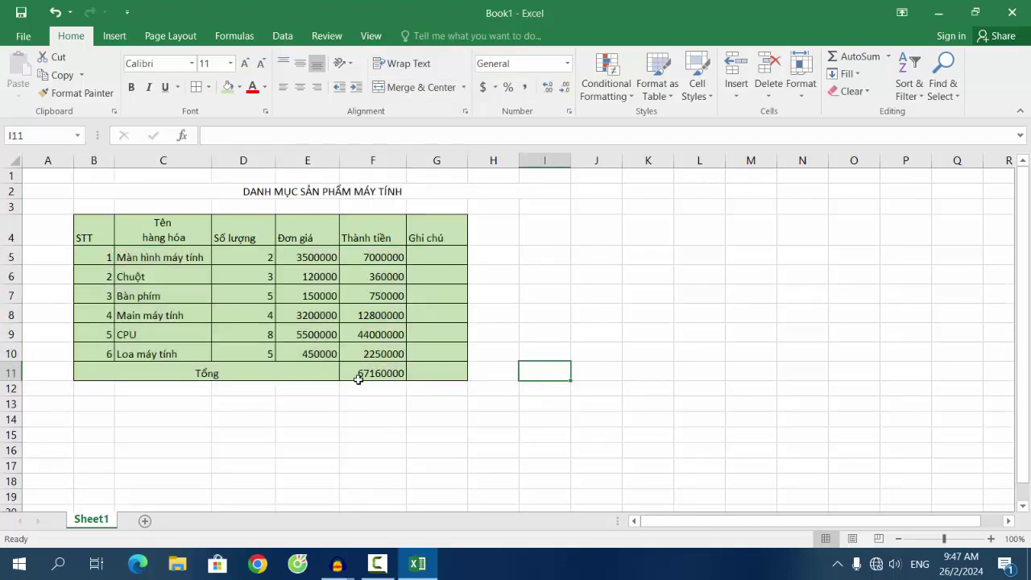
# Change the row height of rows 5–11 to 20.
pyautogui.moveTo(83, 256); pyautogui.dragTo(433, 370)
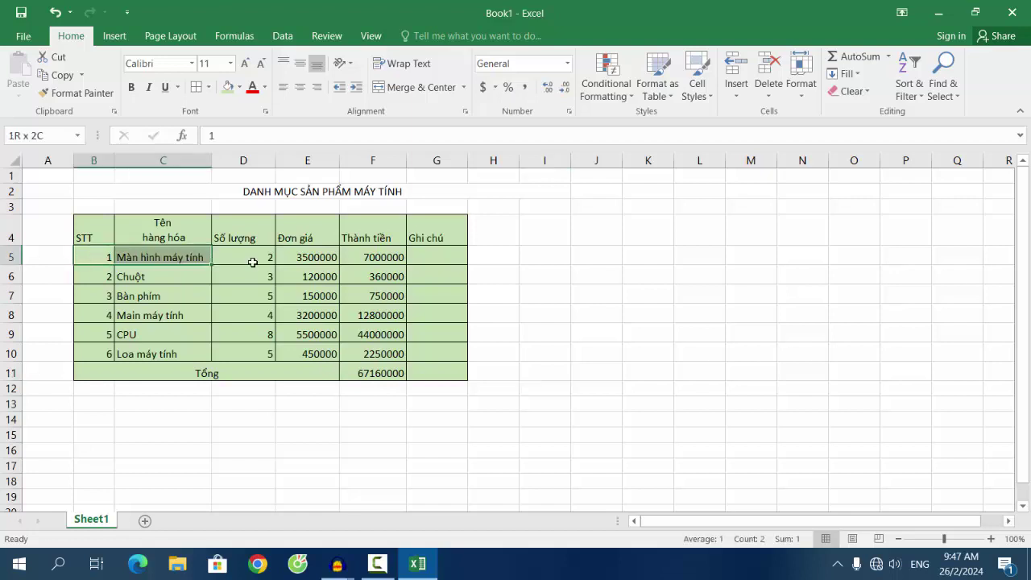
pyautogui.click(802, 89)
pyautogui.click(830, 133)
pyautogui.write('20')
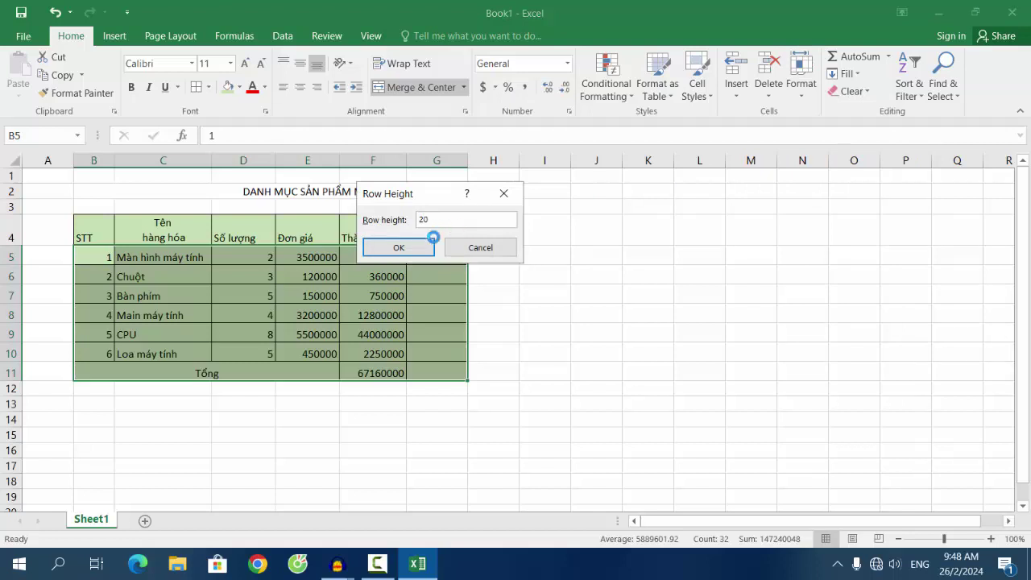
pyautogui.click(404, 246)
pyautogui.click(546, 345)
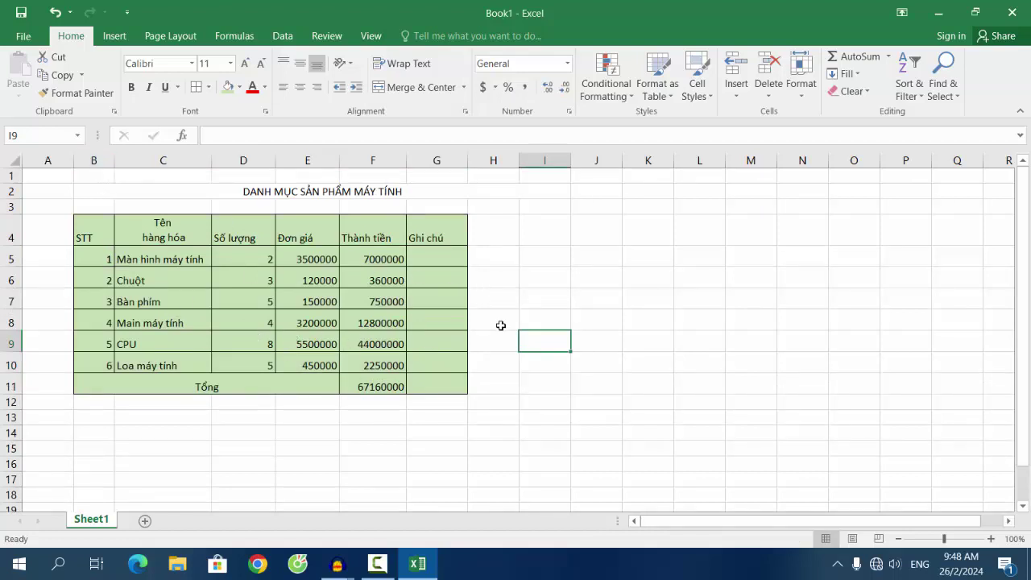
# Widen the Ghi chú and Thành tiền columns slightly, then select the table B4:G11.
pyautogui.moveTo(465, 156); pyautogui.dragTo(475, 158)
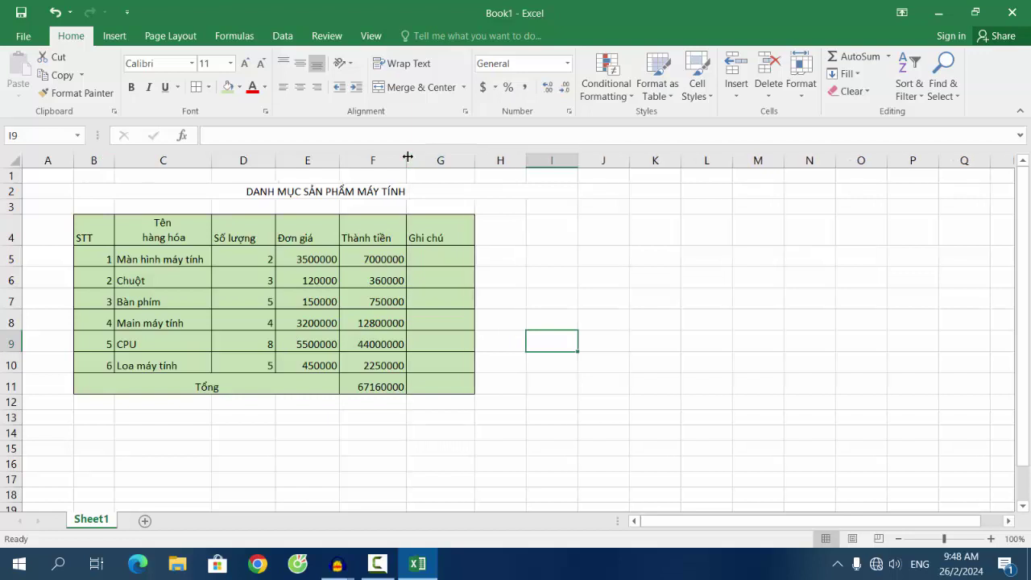
pyautogui.moveTo(408, 159); pyautogui.dragTo(416, 161)
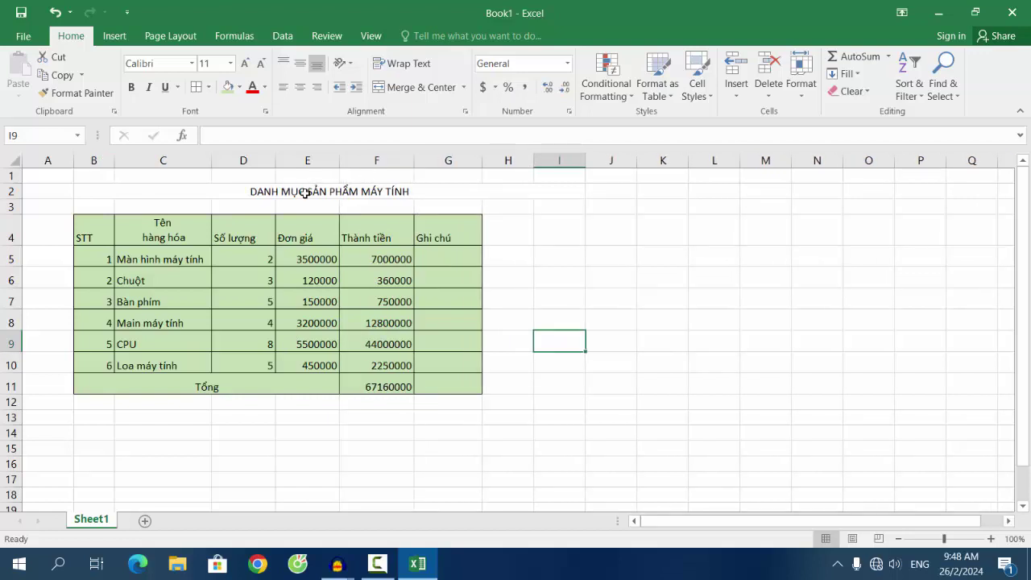
pyautogui.moveTo(339, 161); pyautogui.dragTo(340, 161)
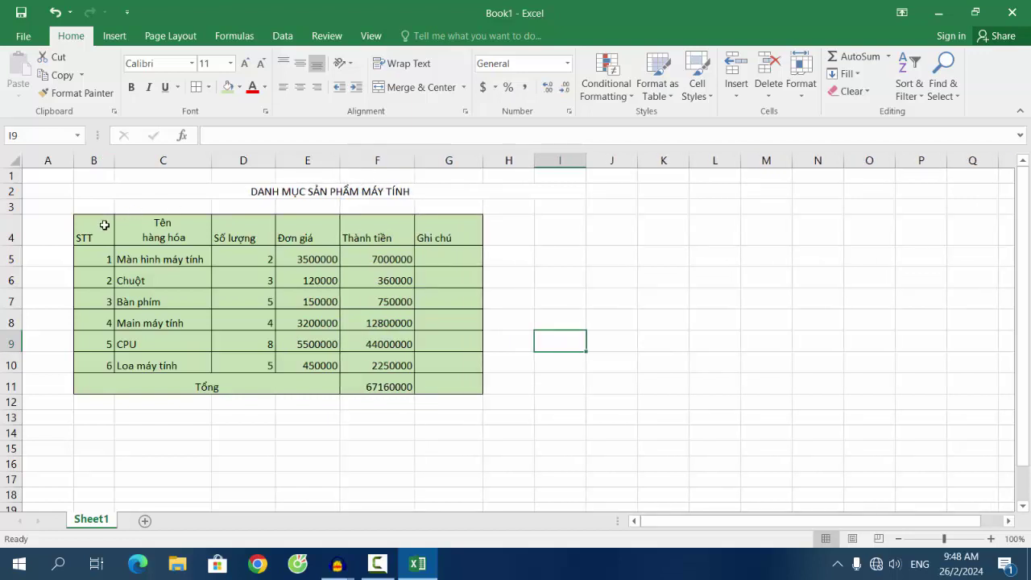
pyautogui.moveTo(104, 223)
pyautogui.mouseDown()
pyautogui.moveTo(211, 229)
pyautogui.moveTo(451, 386)
pyautogui.mouseUp()
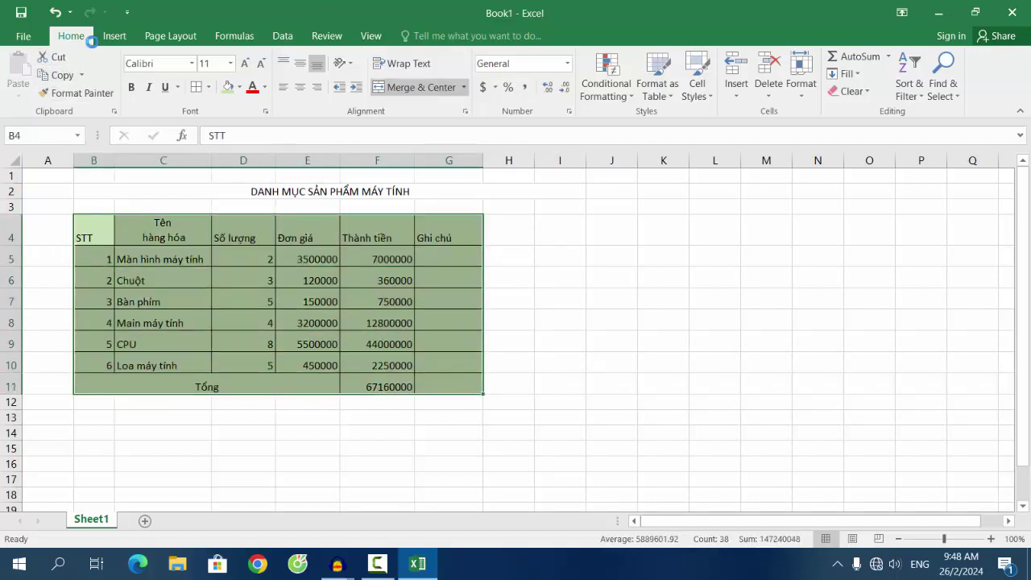
# Format the table in Times New Roman size 14, centered horizontally.
pyautogui.click(193, 64)
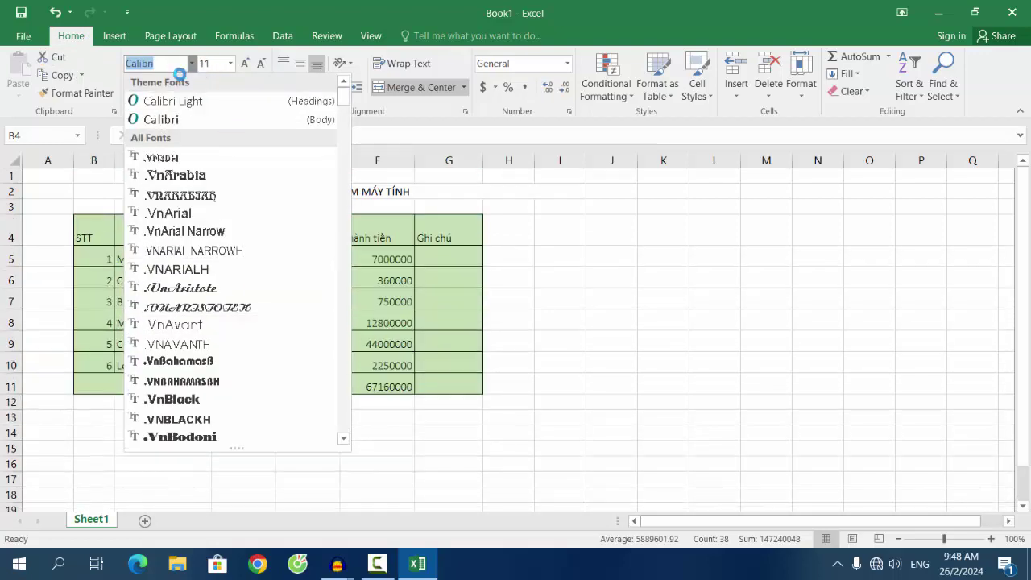
pyautogui.write('ti')
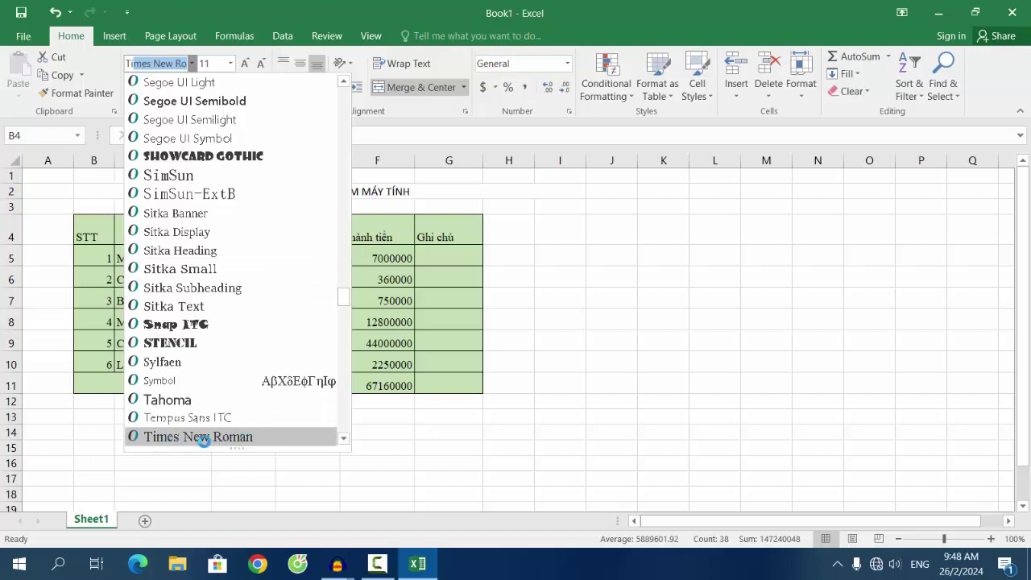
pyautogui.click(206, 437)
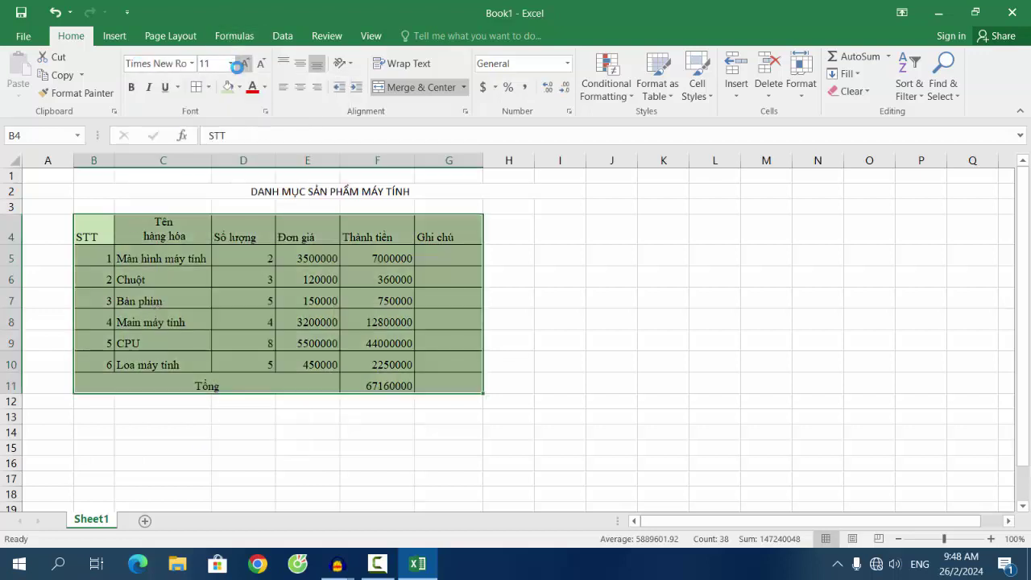
pyautogui.click(232, 63)
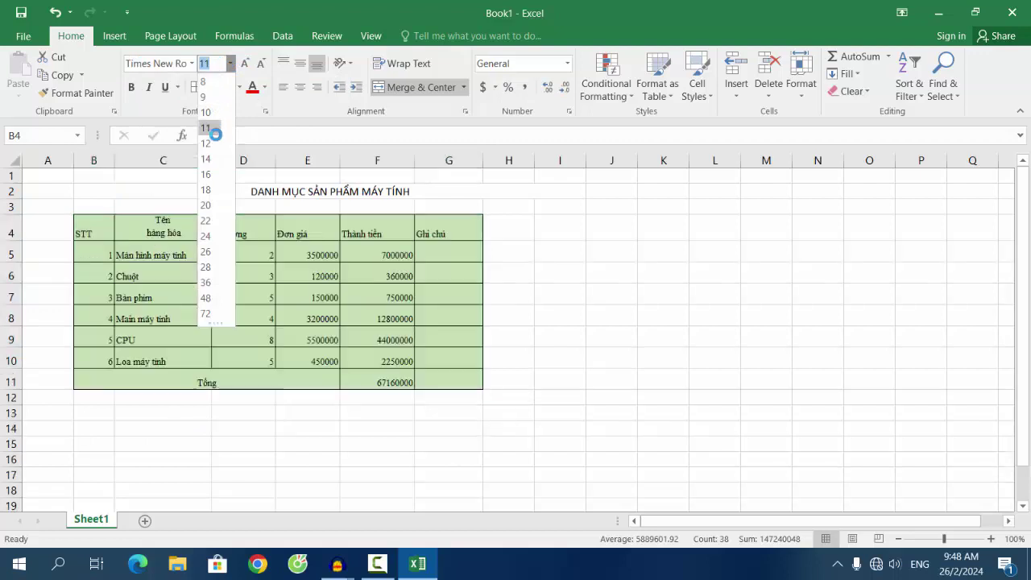
pyautogui.click(208, 159)
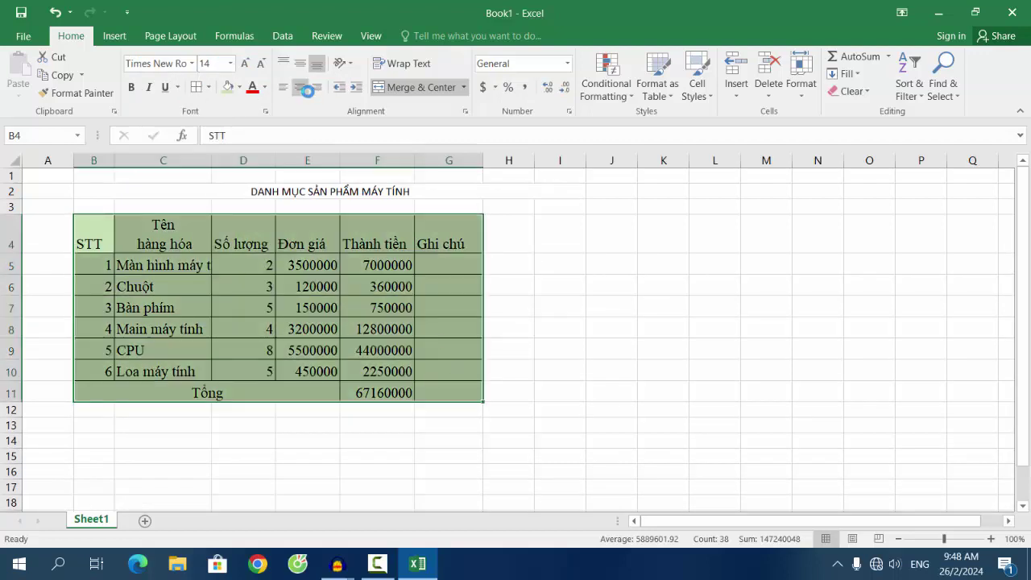
pyautogui.click(300, 87)
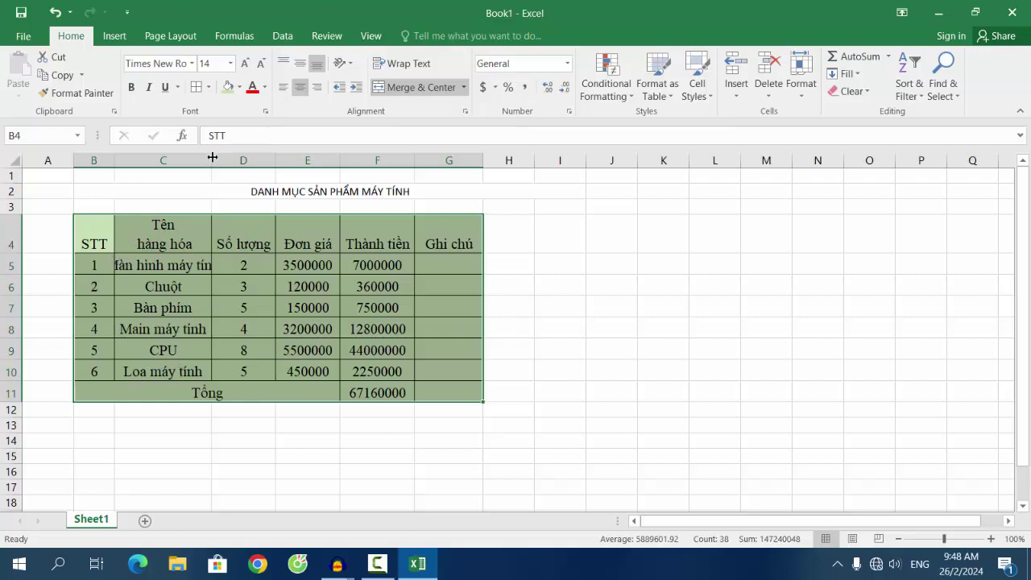
# Widen column C to fit 'Màn hình máy tính' and column E slightly.
pyautogui.moveTo(212, 157); pyautogui.dragTo(238, 155)
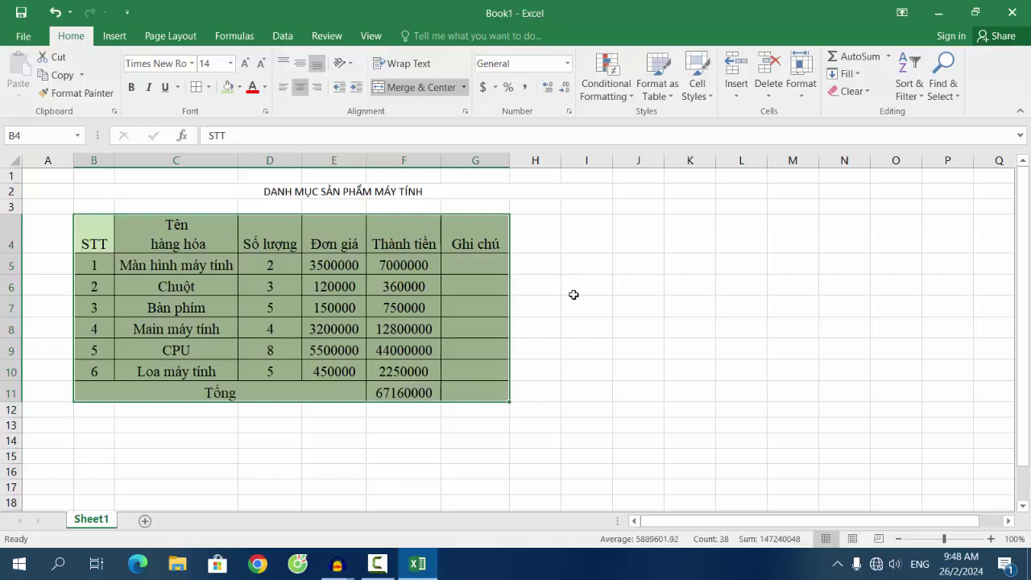
pyautogui.moveTo(364, 162); pyautogui.dragTo(370, 162)
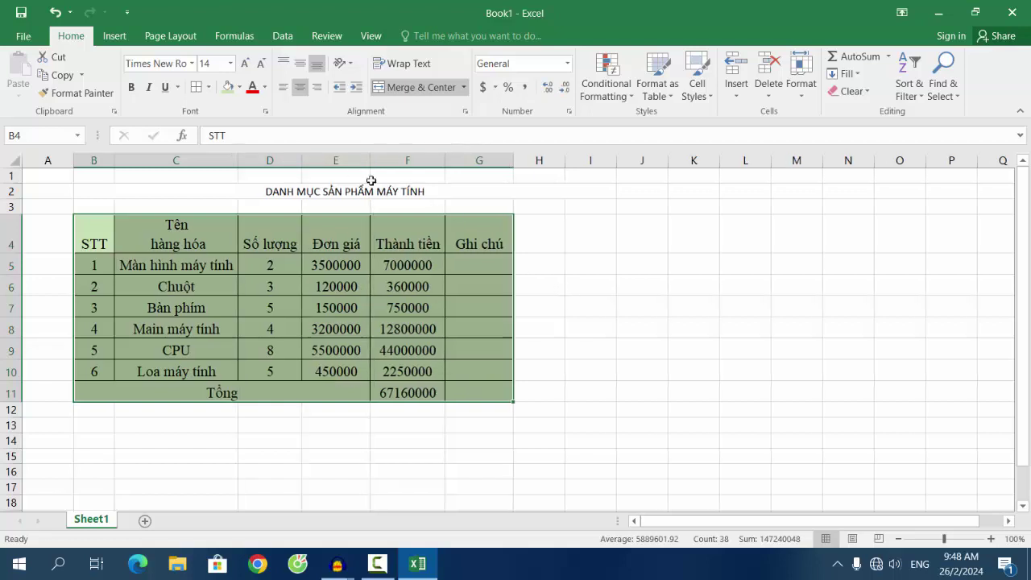
pyautogui.click(482, 322)
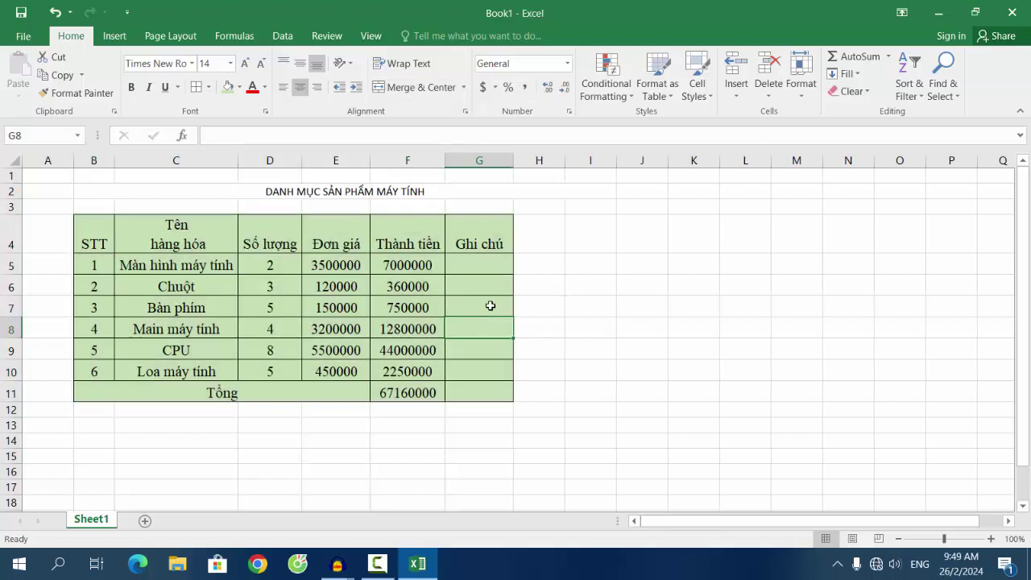
pyautogui.click(87, 241)
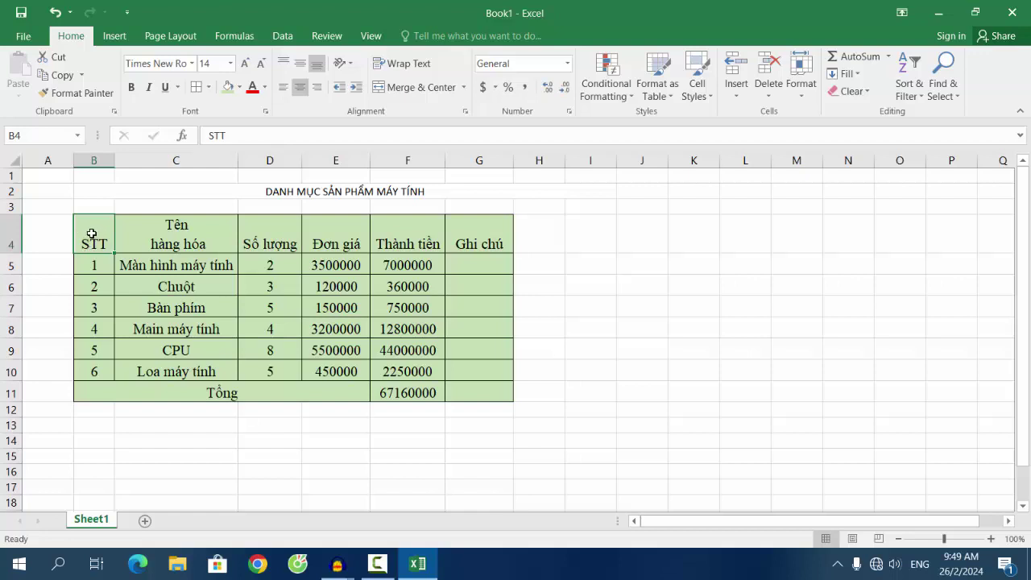
# Center the STT header in B4 horizontally and vertically through Format Cells.
pyautogui.rightClick(92, 234)
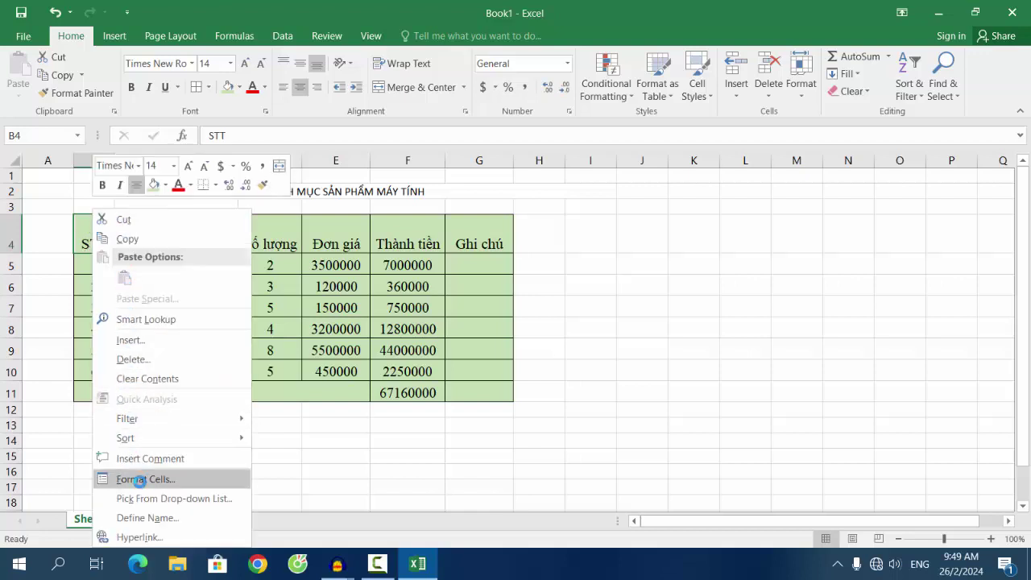
pyautogui.click(142, 482)
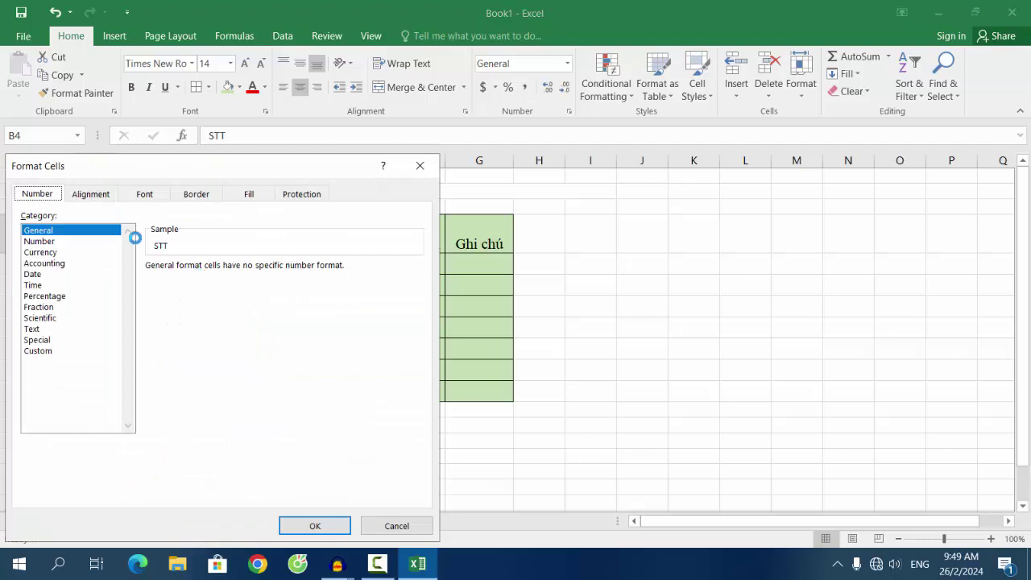
pyautogui.click(79, 196)
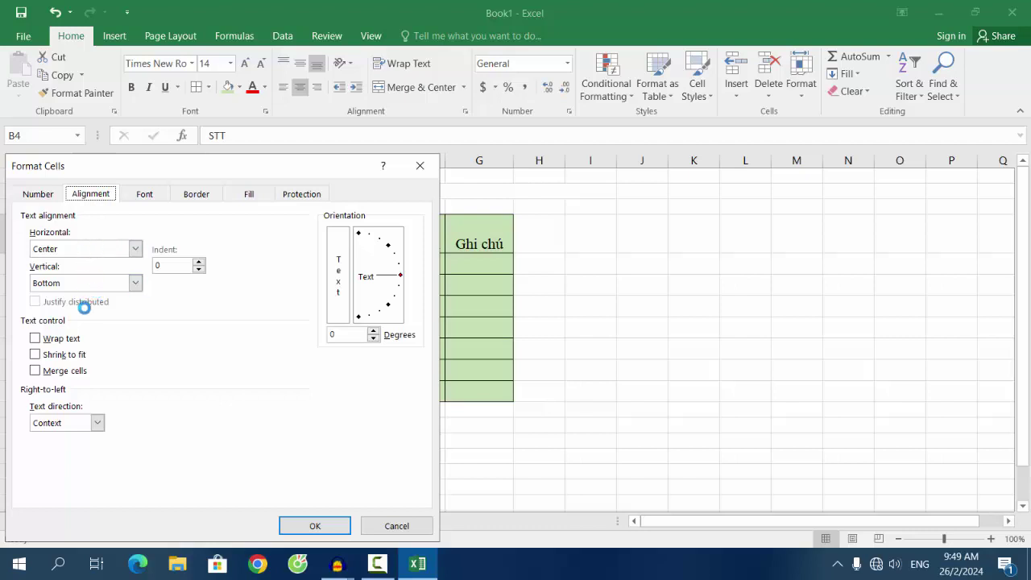
pyautogui.click(135, 250)
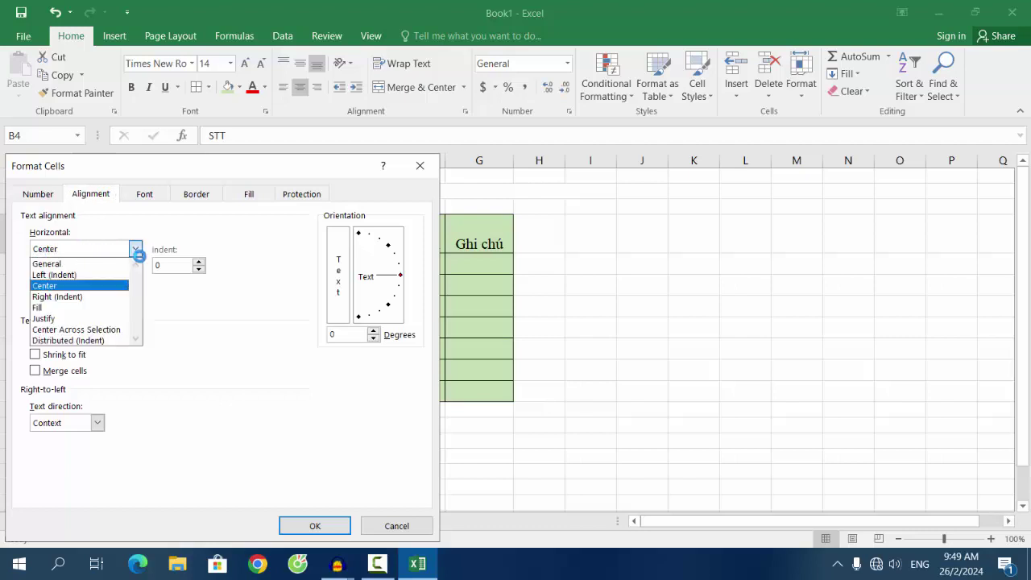
pyautogui.click(51, 286)
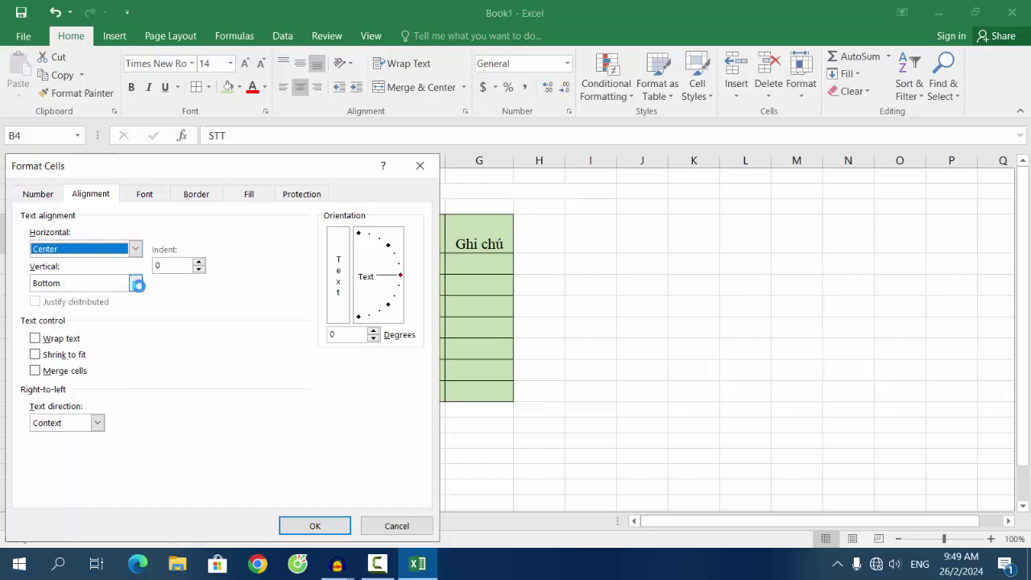
pyautogui.click(137, 284)
pyautogui.click(57, 309)
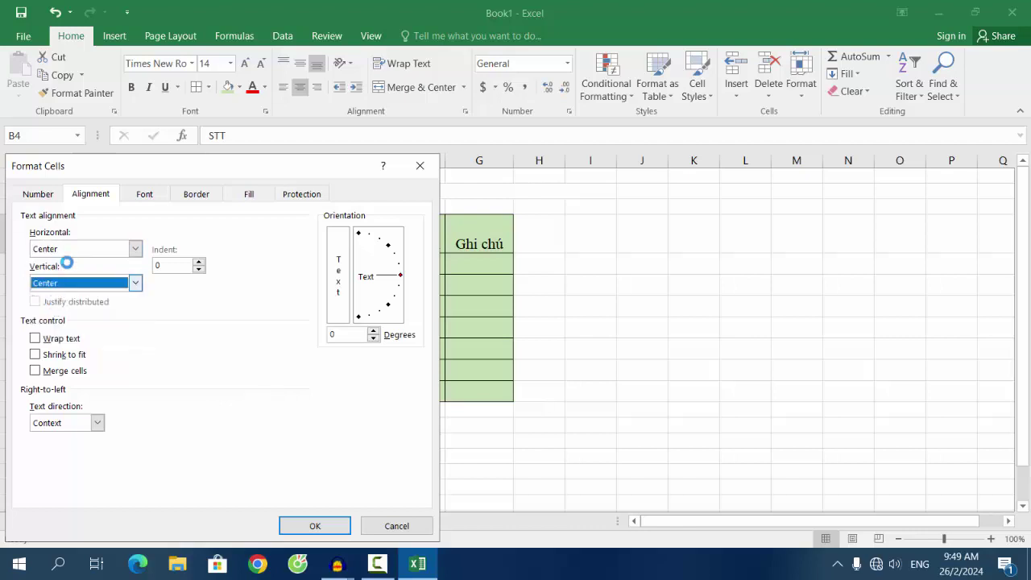
pyautogui.click(320, 528)
pyautogui.click(271, 472)
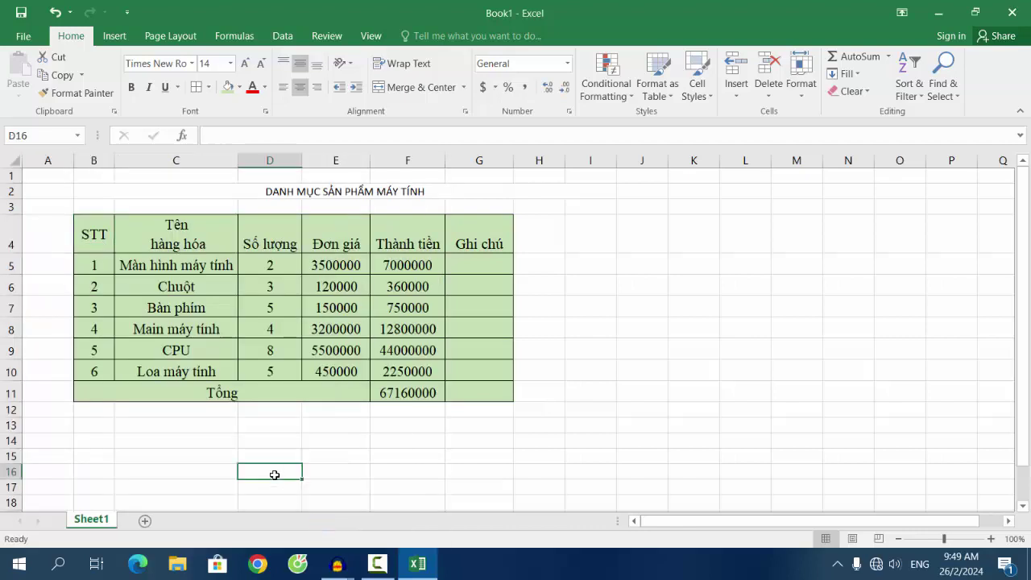
# Set vertical alignment to Center for the whole table B4:G11.
pyautogui.click(90, 224)
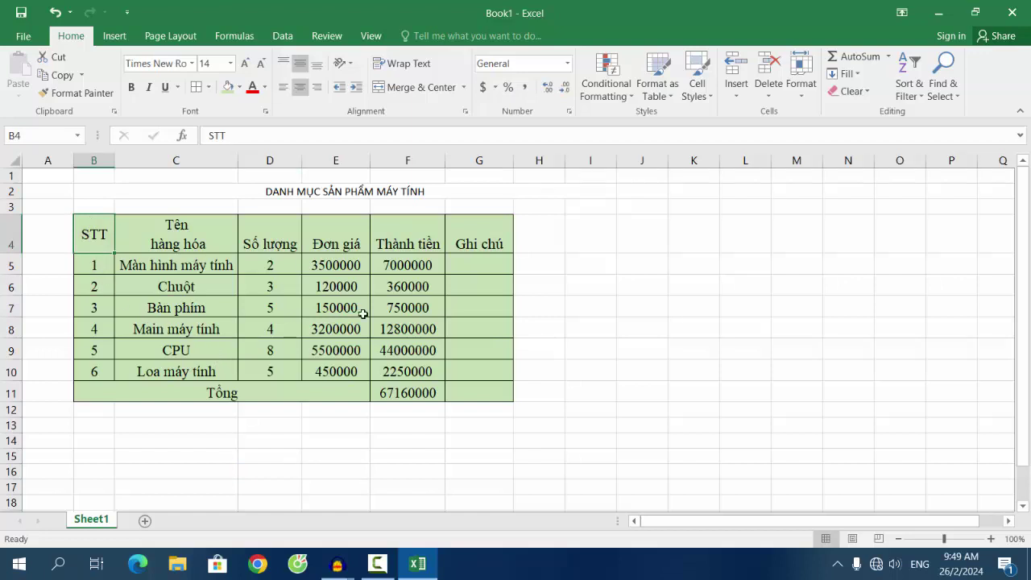
pyautogui.moveTo(95, 234); pyautogui.dragTo(492, 392)
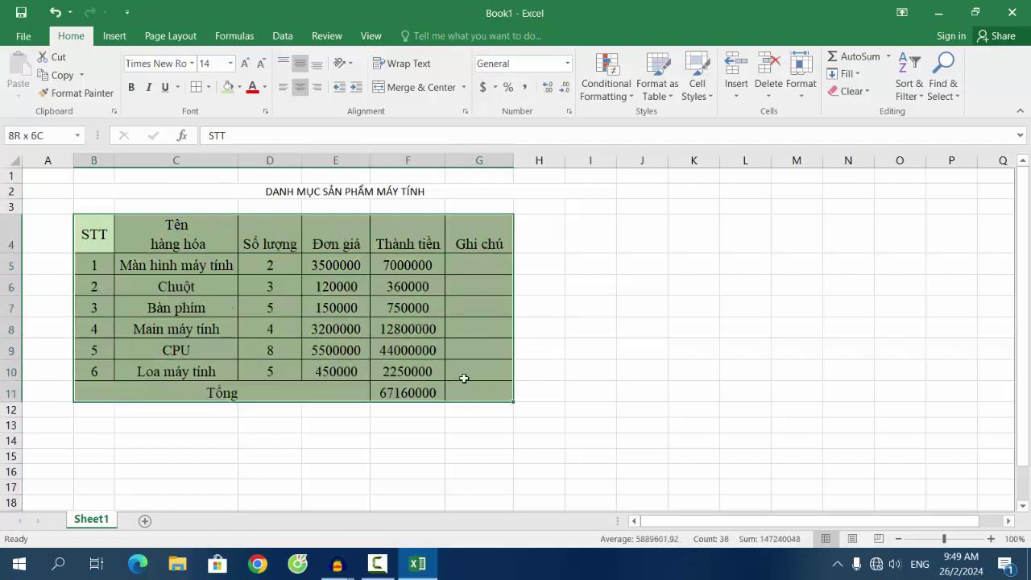
pyautogui.rightClick(334, 228)
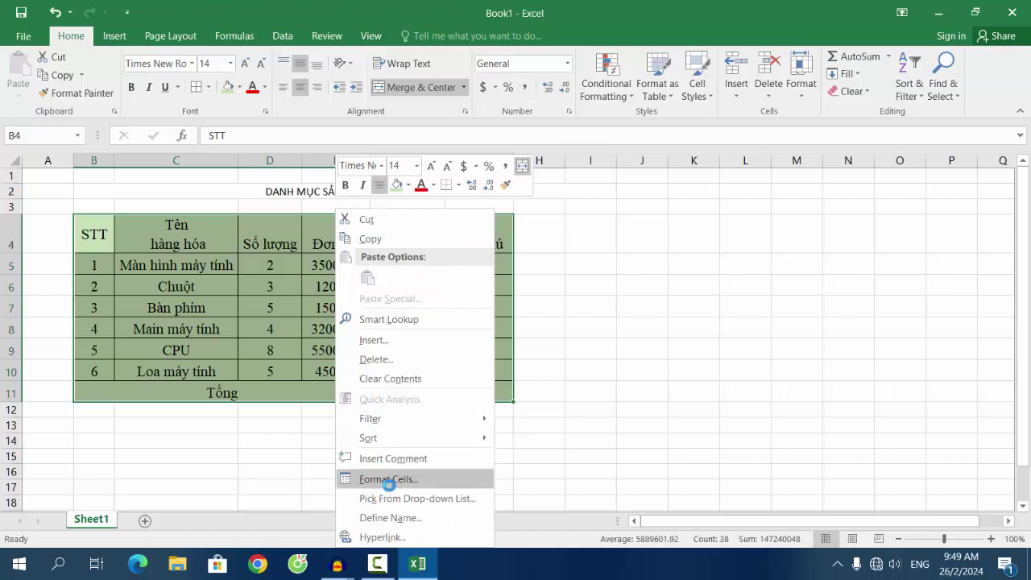
pyautogui.click(380, 479)
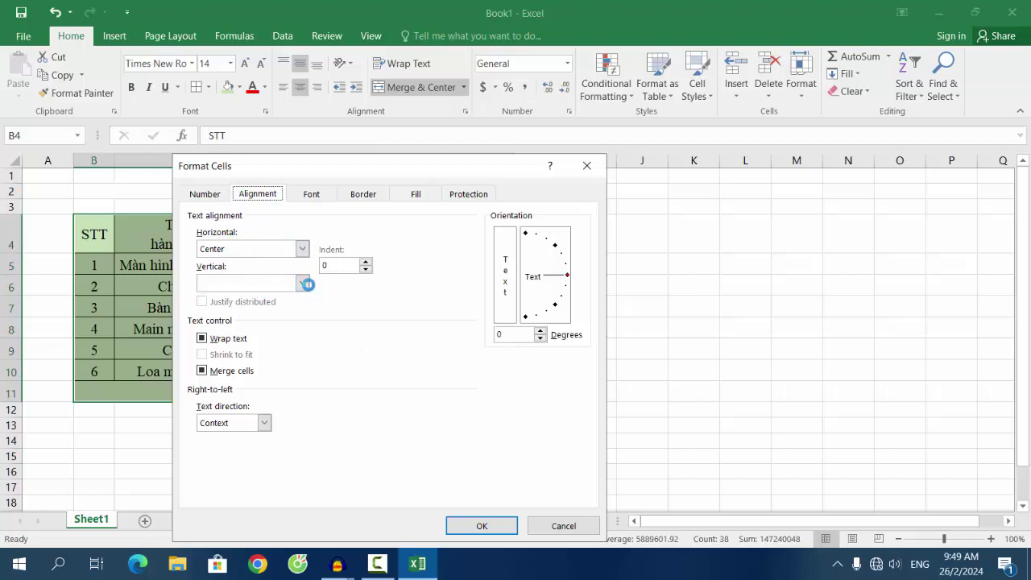
pyautogui.click(303, 283)
pyautogui.click(216, 309)
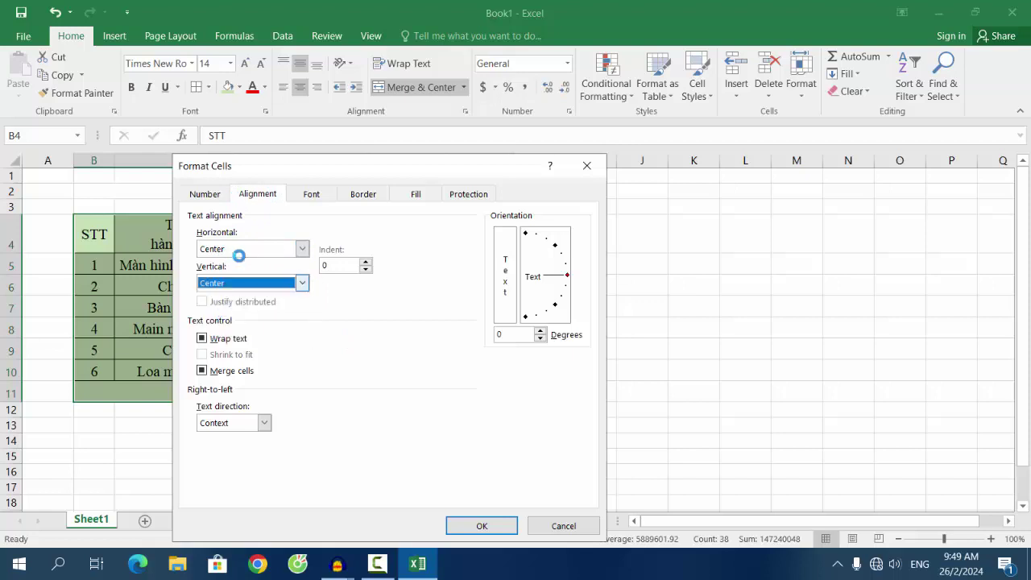
pyautogui.click(494, 530)
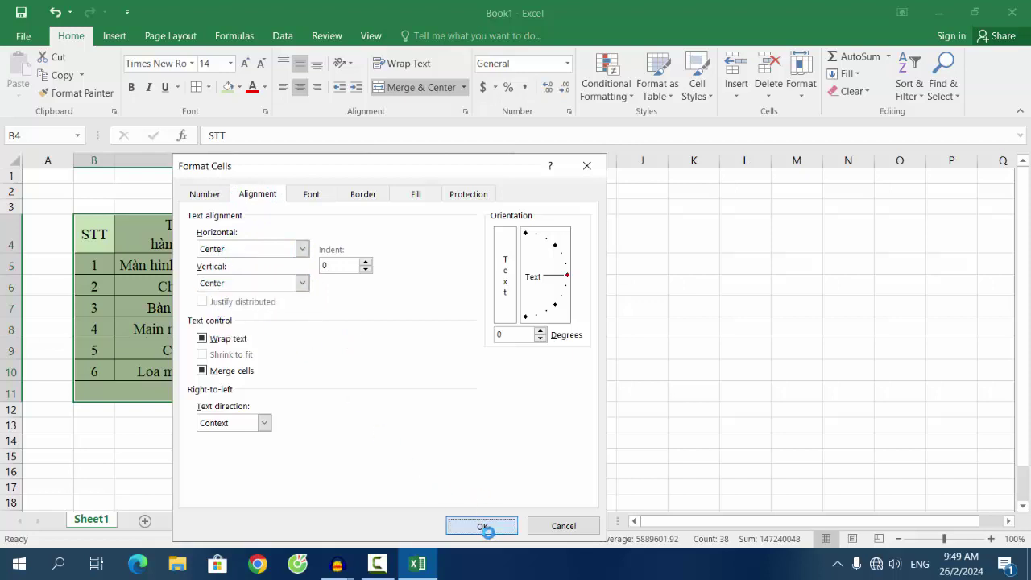
pyautogui.click(434, 412)
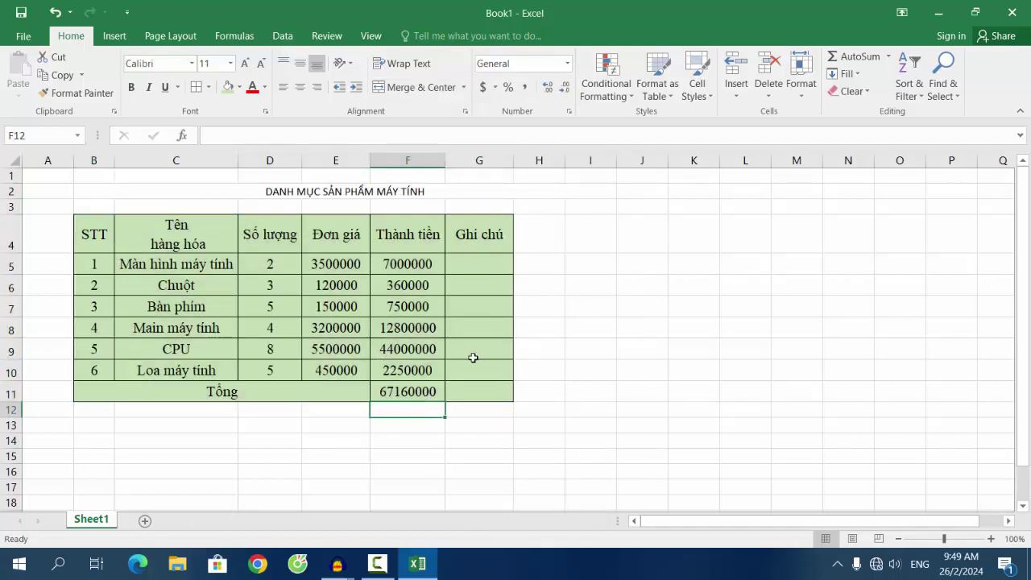
# Make the header row B4:G4 bold.
pyautogui.moveTo(94, 235); pyautogui.dragTo(463, 235)
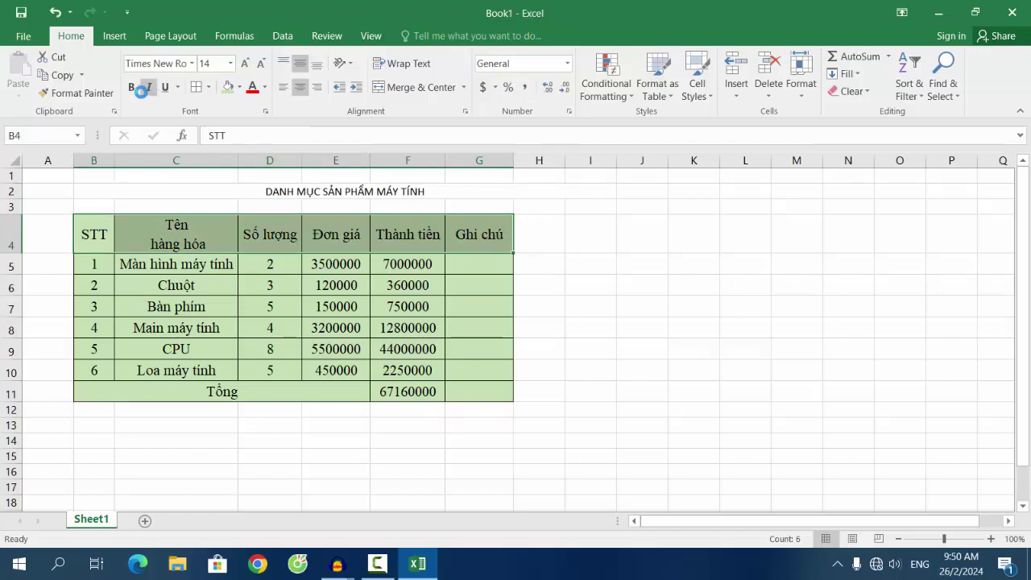
pyautogui.click(133, 87)
pyautogui.click(552, 305)
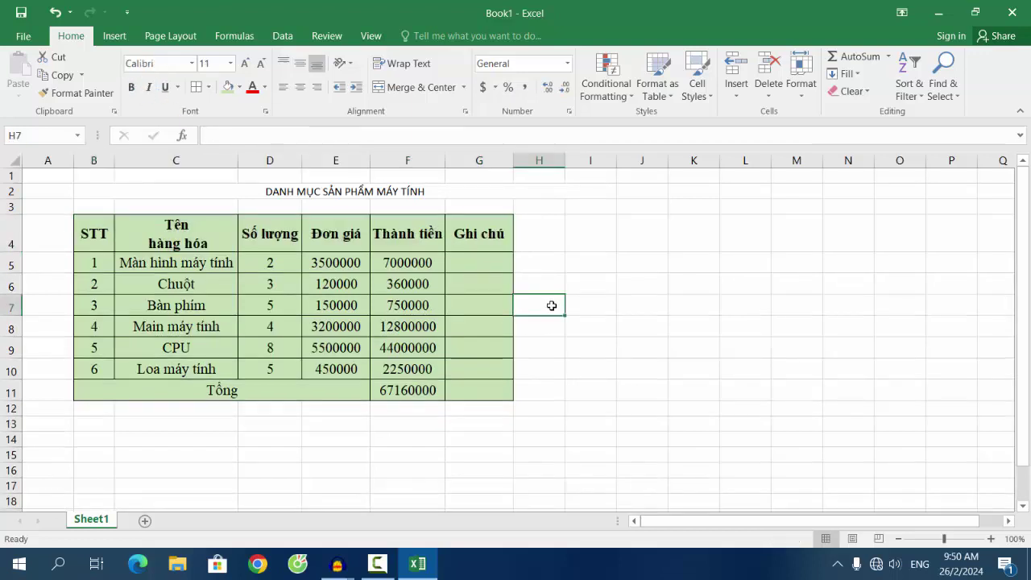
# Make the merged title Times New Roman 14, bold and dark blue.
pyautogui.click(336, 195)
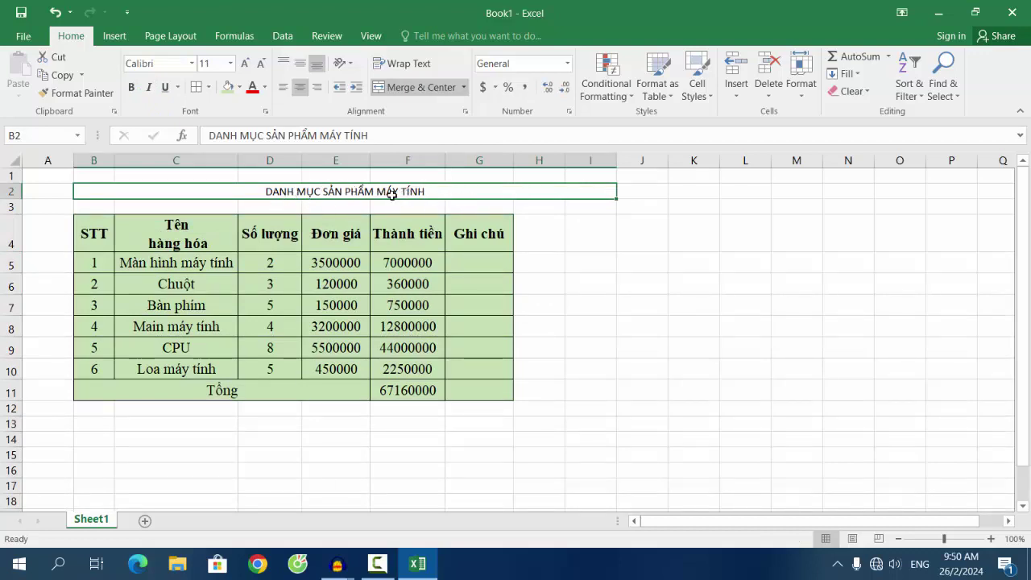
pyautogui.click(191, 64)
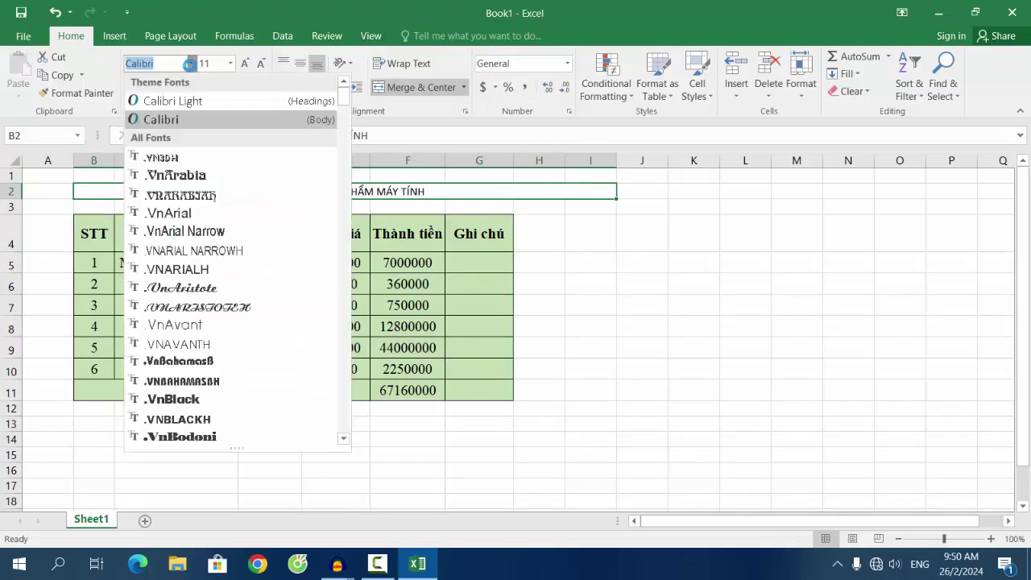
pyautogui.write('t')
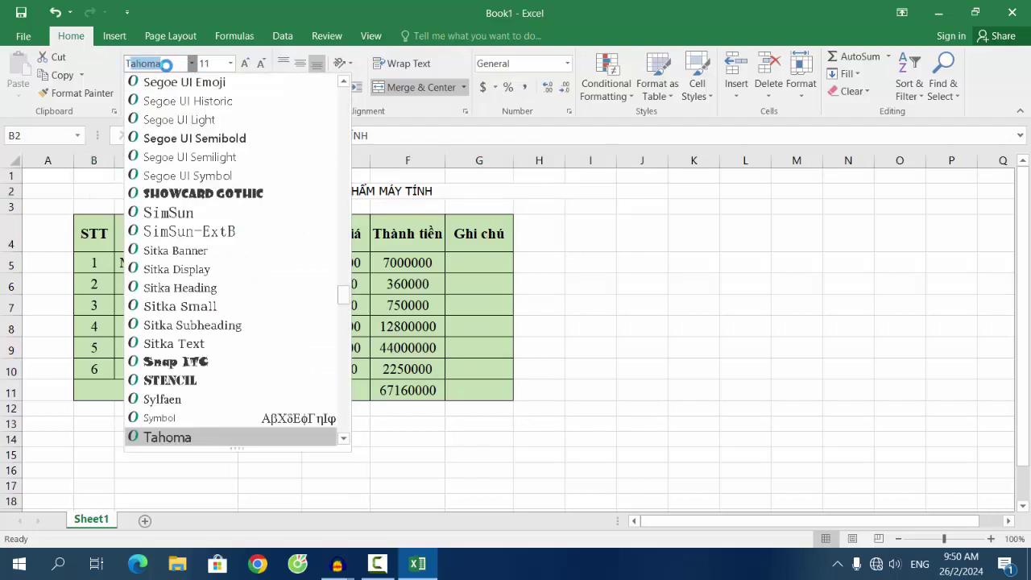
pyautogui.write('imes New Ro')
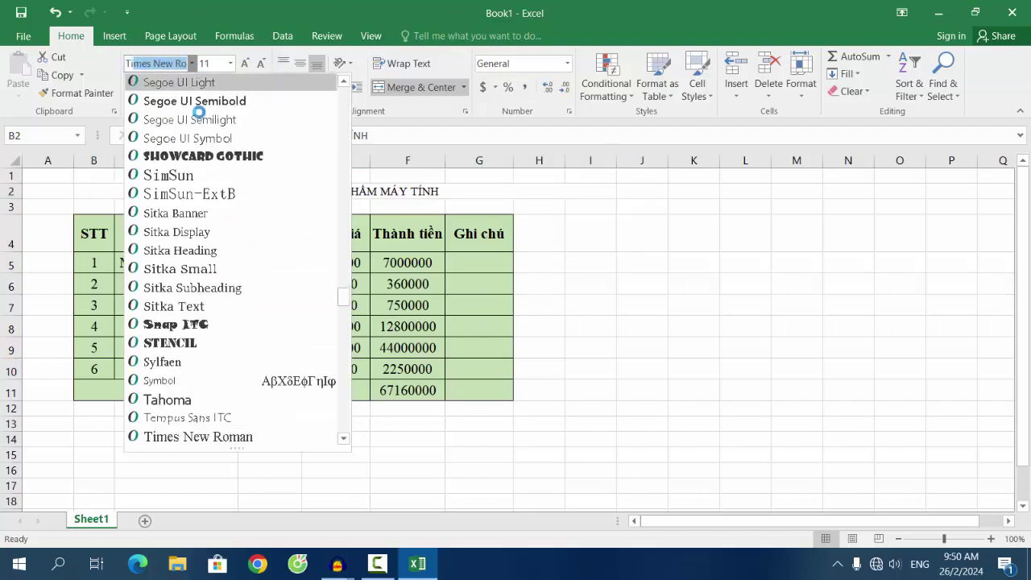
pyautogui.click(212, 437)
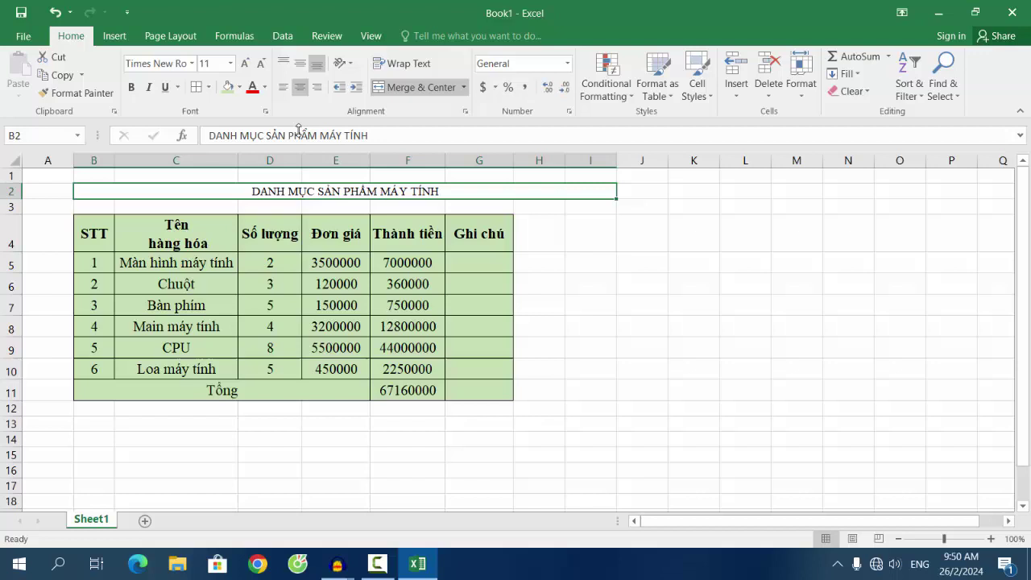
pyautogui.click(245, 63)
pyautogui.click(232, 64)
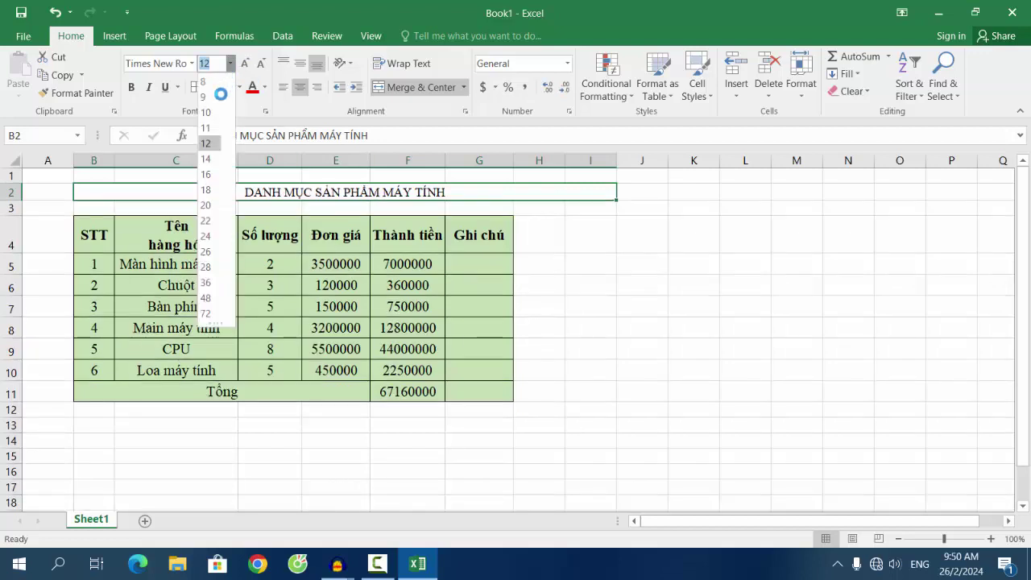
pyautogui.click(212, 159)
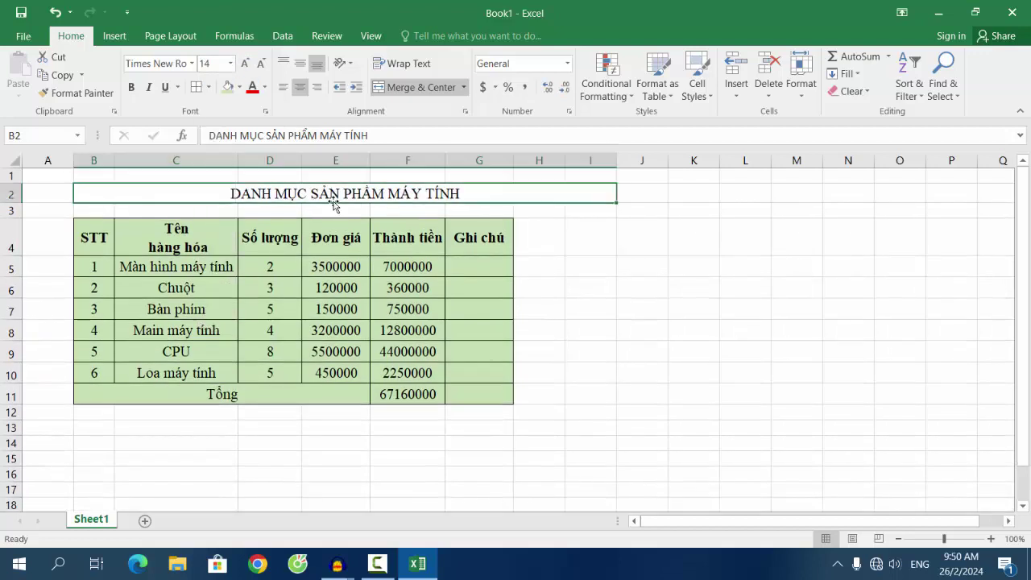
pyautogui.click(133, 87)
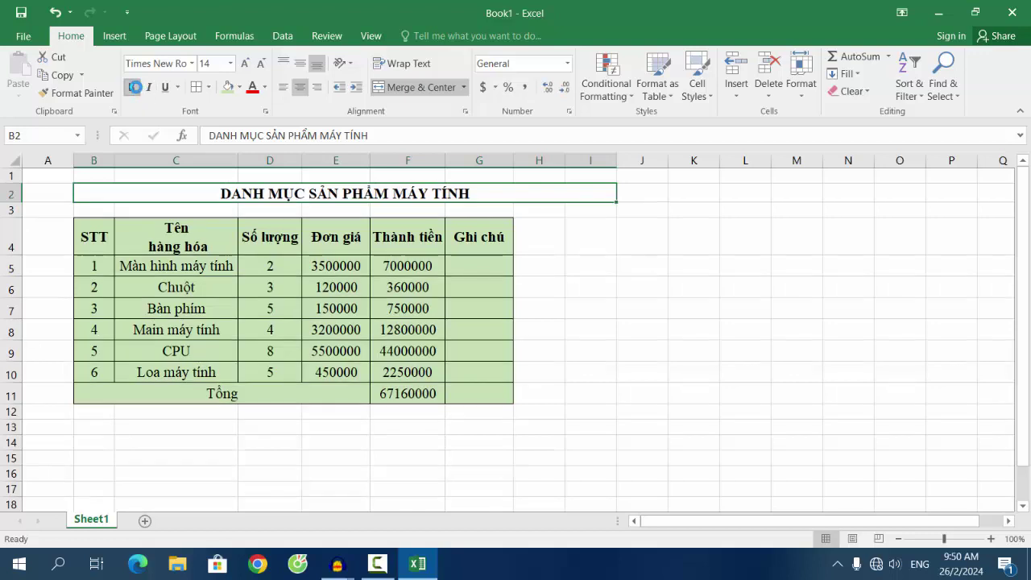
pyautogui.click(266, 87)
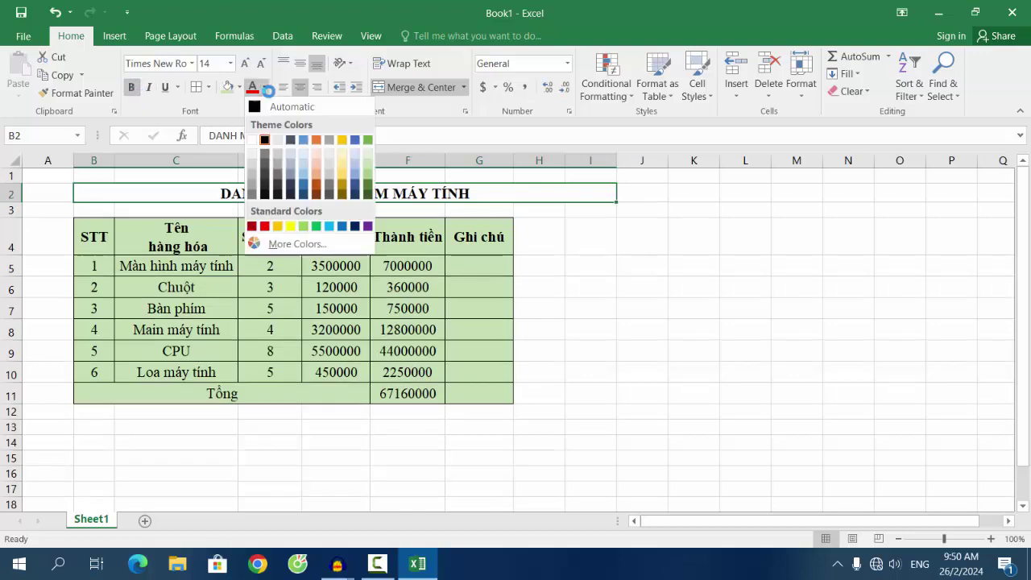
pyautogui.click(343, 229)
pyautogui.click(418, 205)
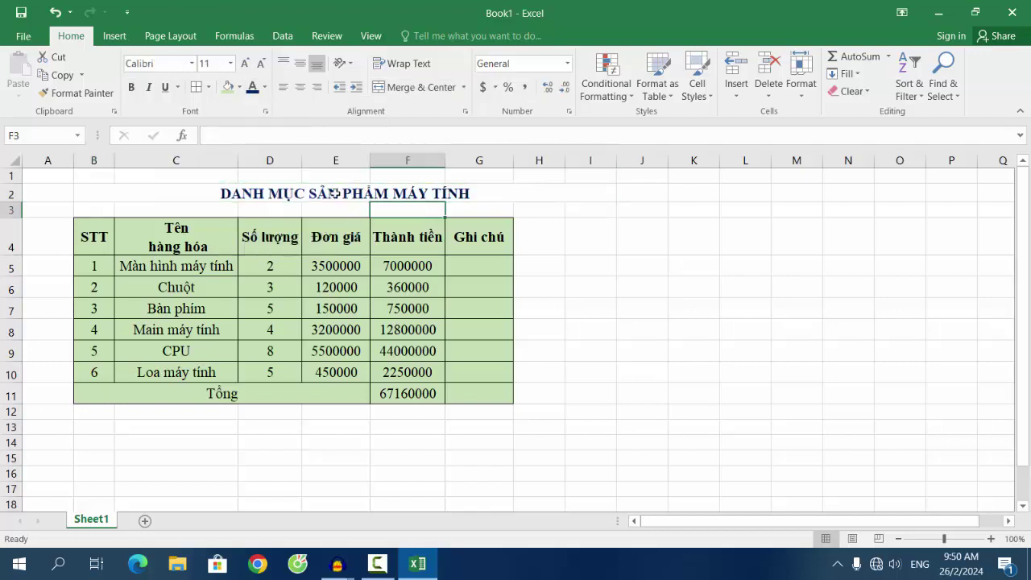
# Fill header row B4:G4 with orange and make title row 2 taller.
pyautogui.click(97, 238)
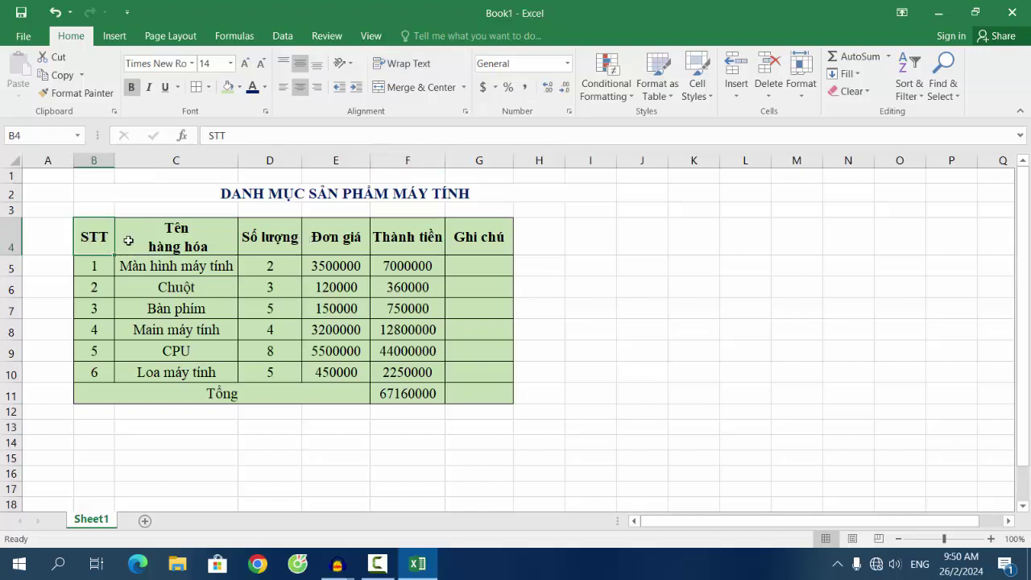
pyautogui.moveTo(89, 238); pyautogui.dragTo(477, 240)
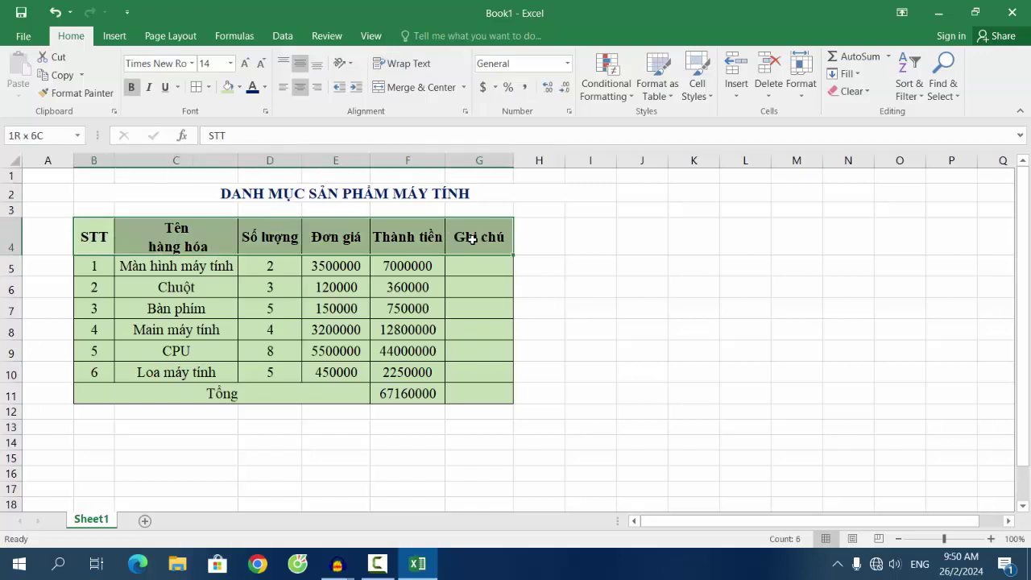
pyautogui.click(476, 293)
pyautogui.moveTo(88, 235); pyautogui.dragTo(471, 241)
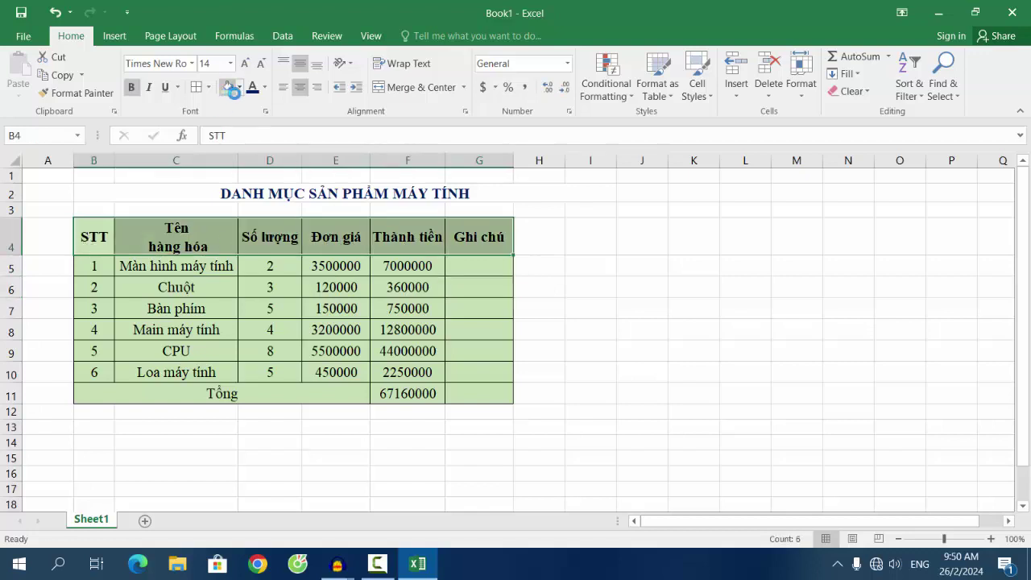
pyautogui.click(239, 87)
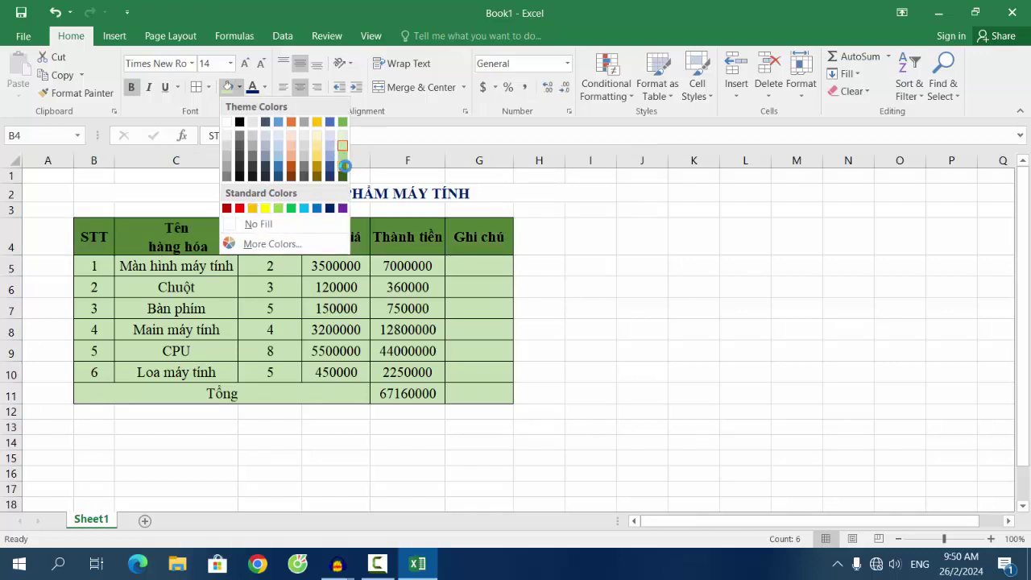
pyautogui.click(256, 212)
pyautogui.click(589, 288)
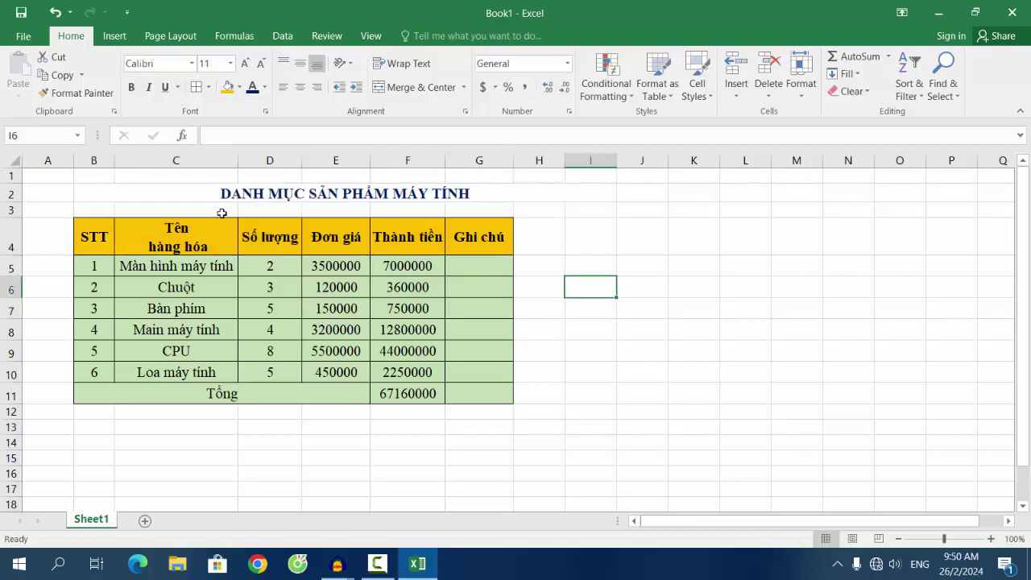
pyautogui.moveTo(6, 203); pyautogui.dragTo(5, 211)
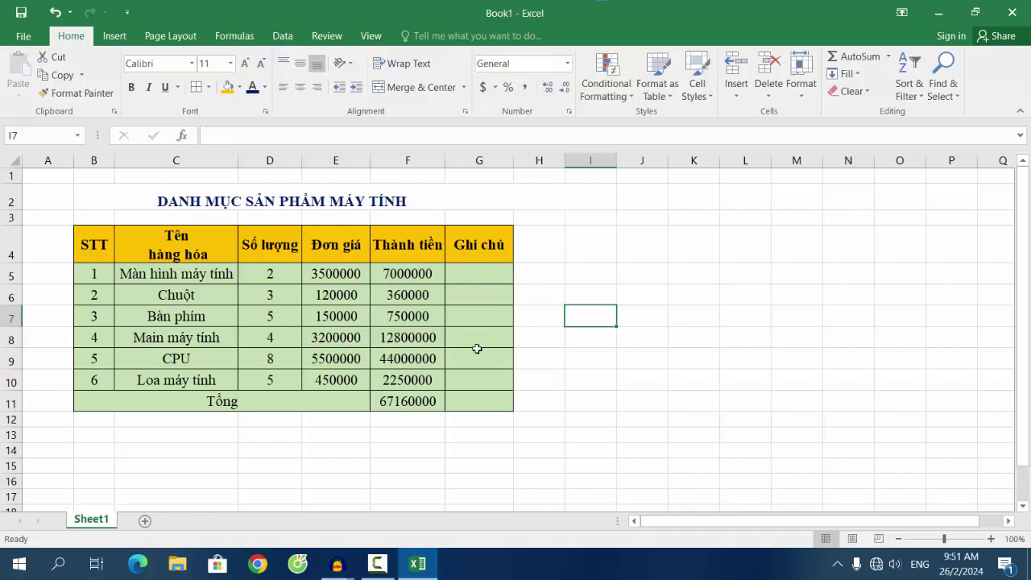
pyautogui.click(208, 270)
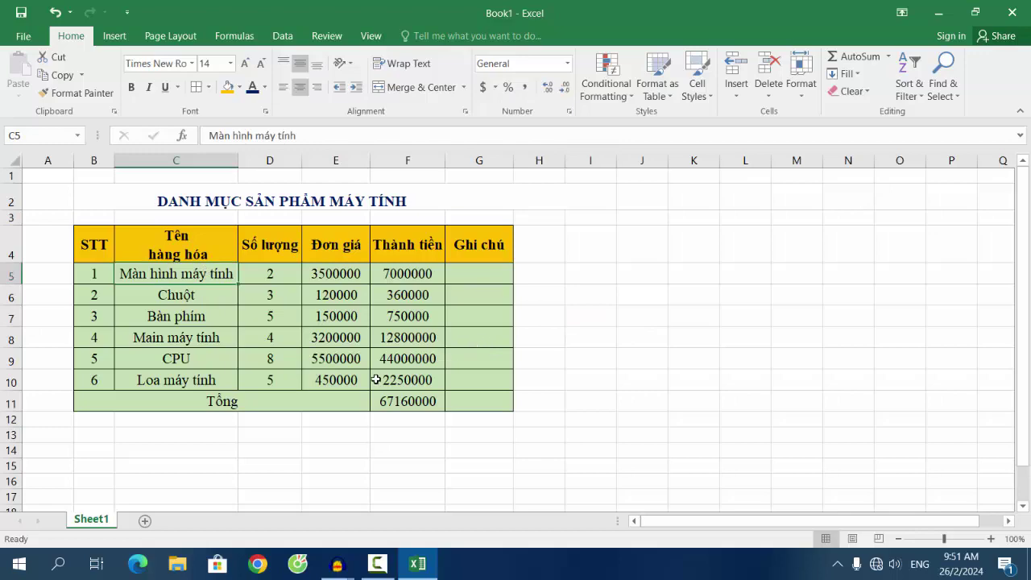
pyautogui.click(525, 354)
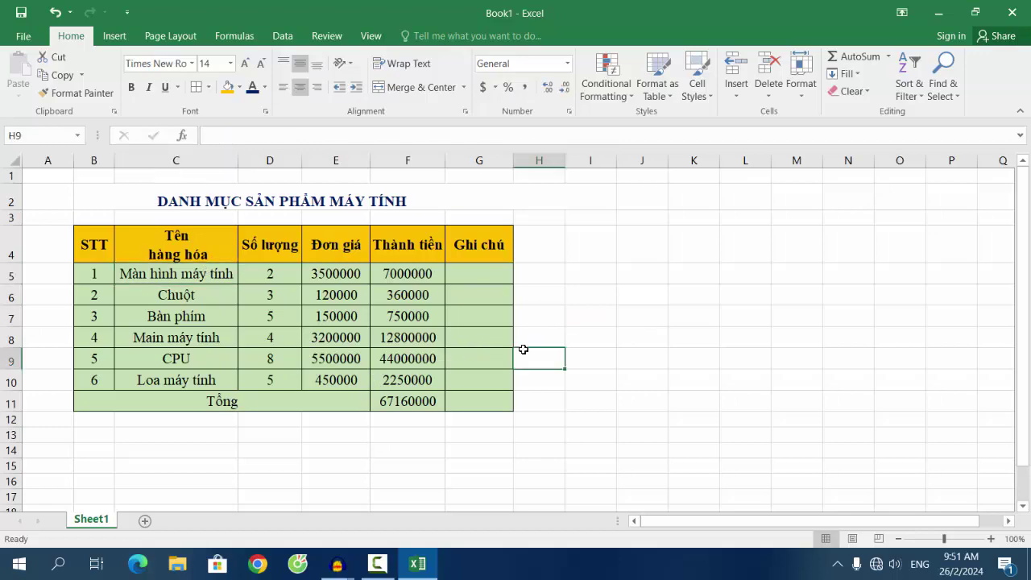
pyautogui.click(939, 14)
pyautogui.rightClick(258, 201)
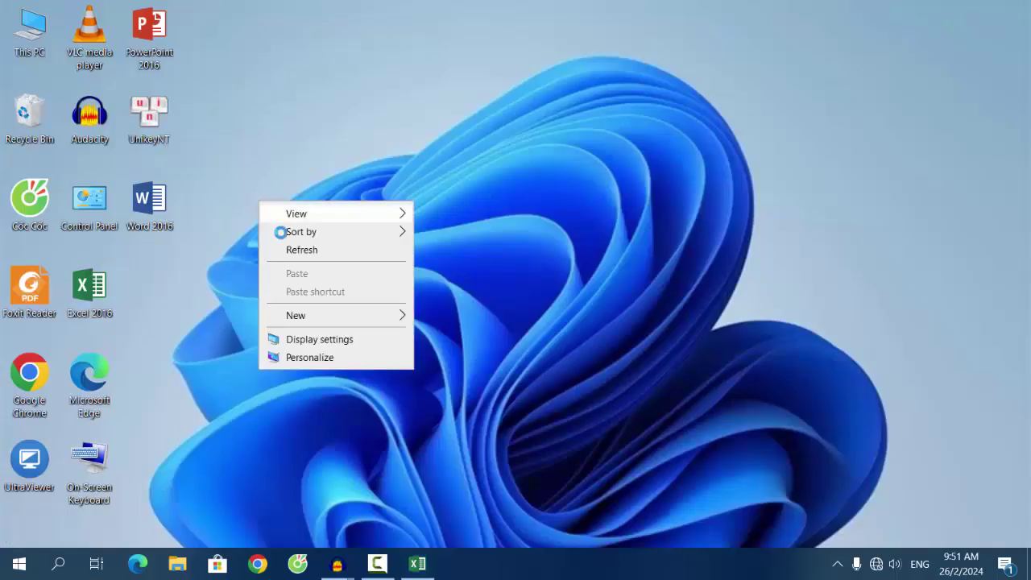
pyautogui.click(254, 205)
pyautogui.rightClick(255, 205)
pyautogui.click(268, 250)
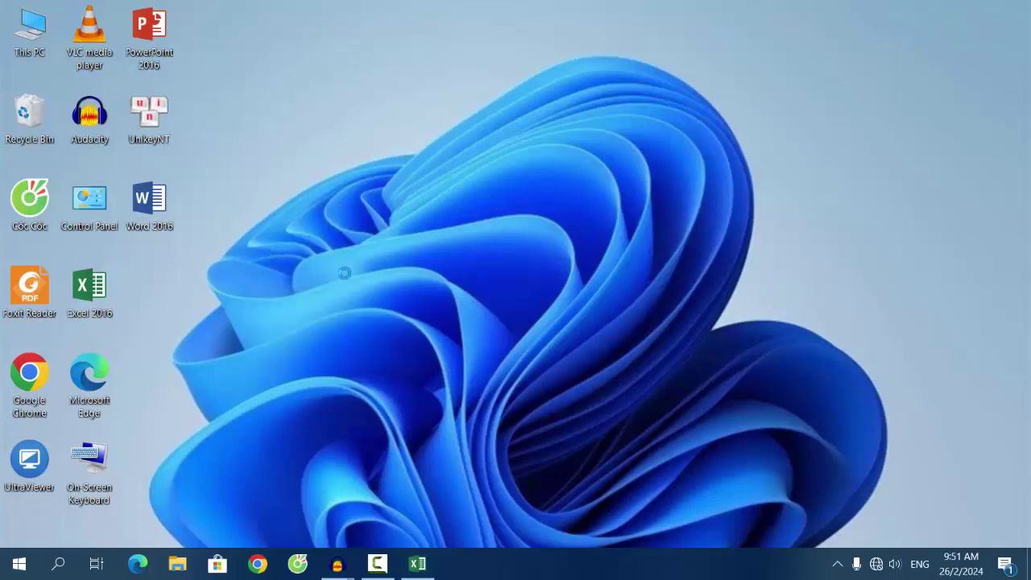
pyautogui.click(417, 563)
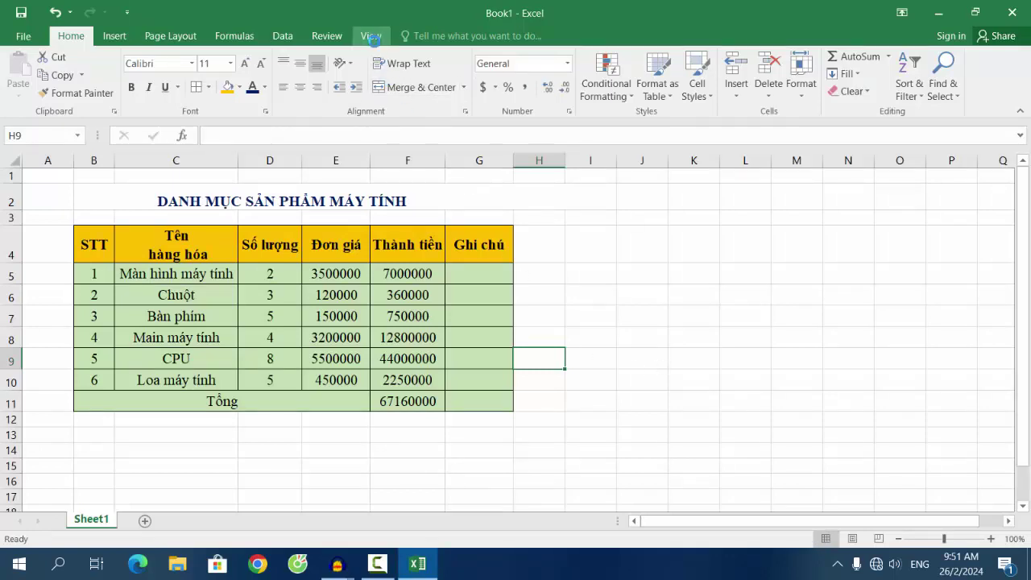
# Browse the View, Review, Data, Formulas, Page Layout and Insert ribbon tabs, ending back on Home.
pyautogui.click(371, 35)
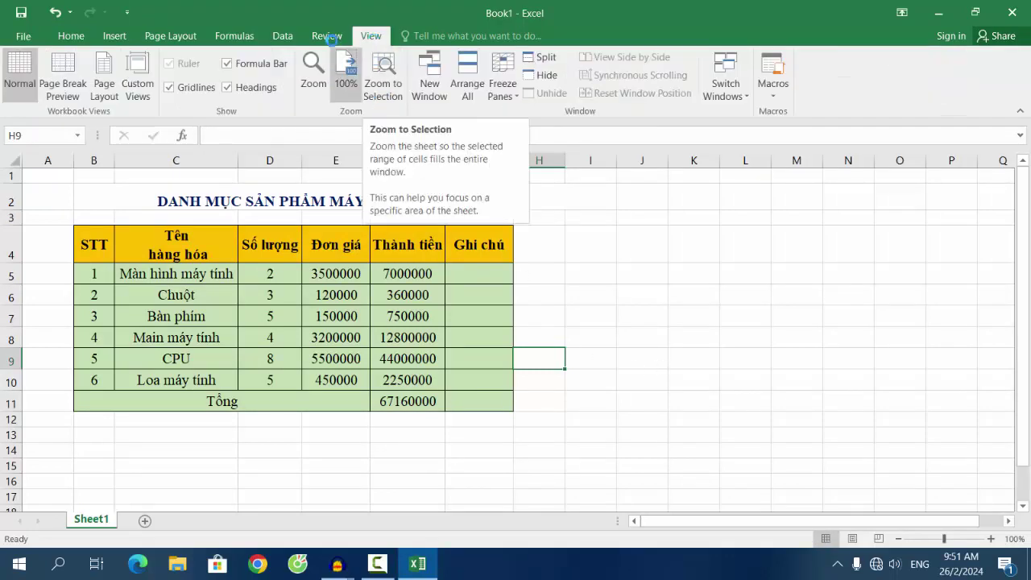
pyautogui.click(328, 36)
pyautogui.click(283, 35)
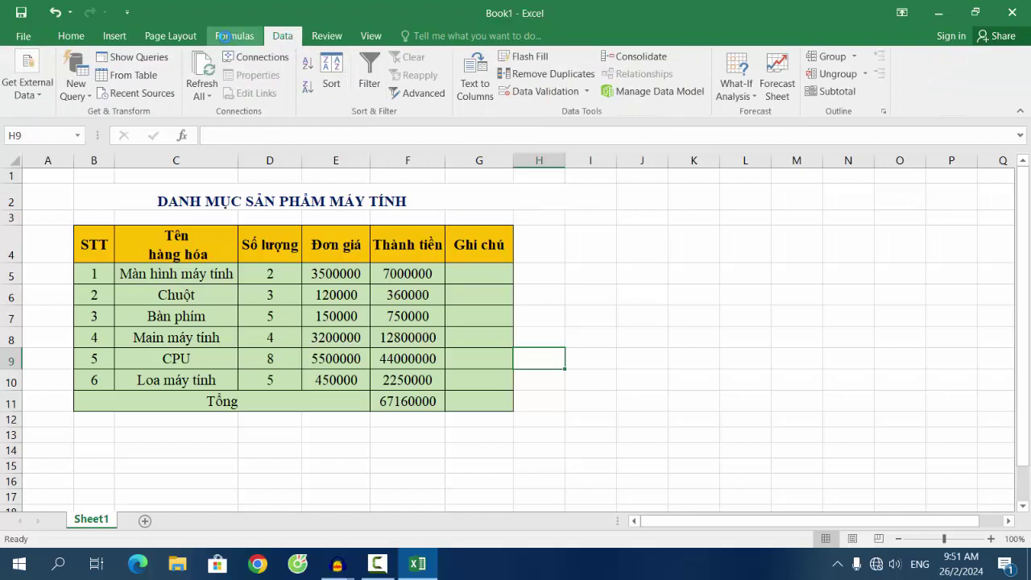
pyautogui.click(229, 35)
pyautogui.click(171, 35)
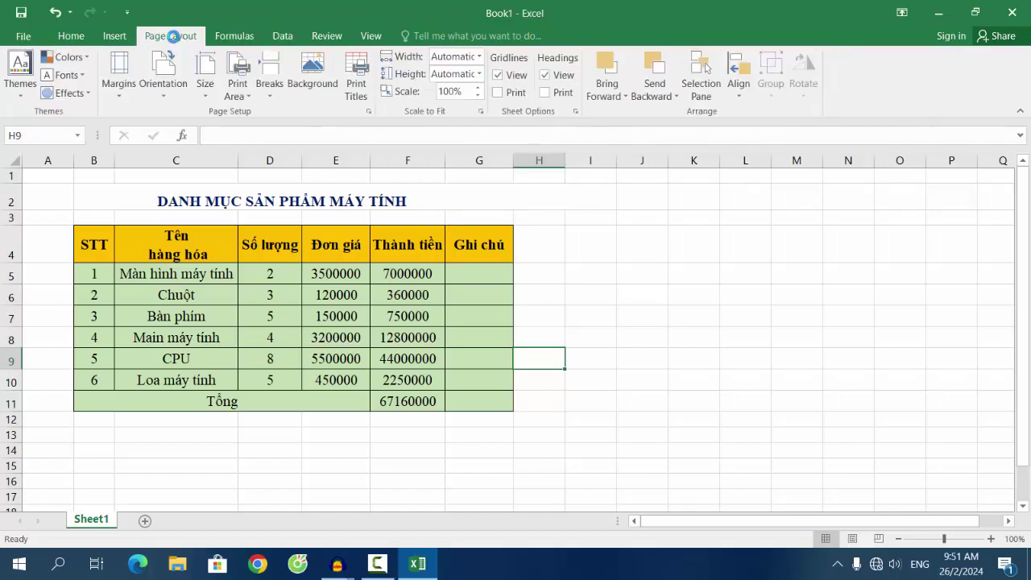
pyautogui.click(117, 37)
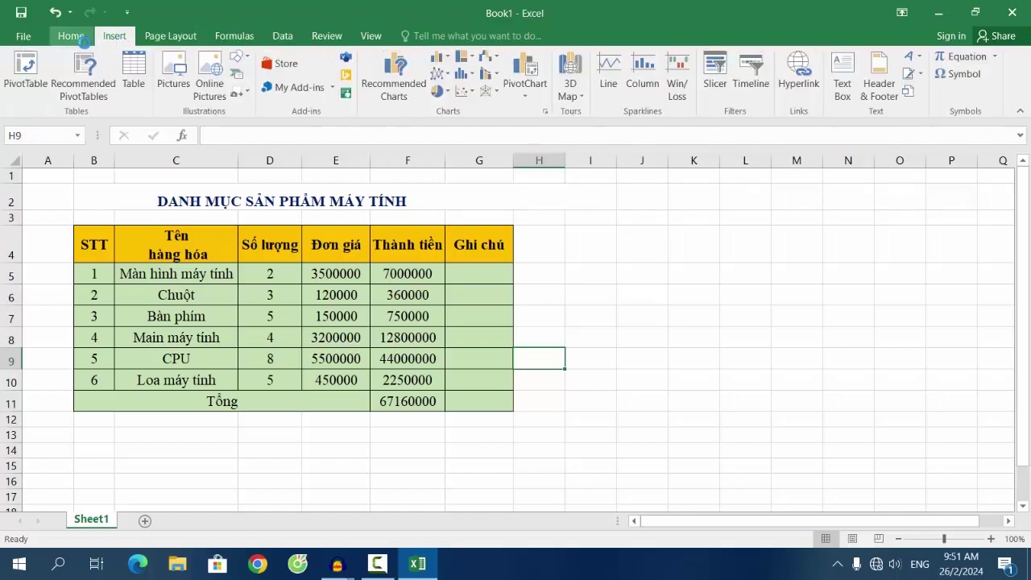
pyautogui.click(72, 36)
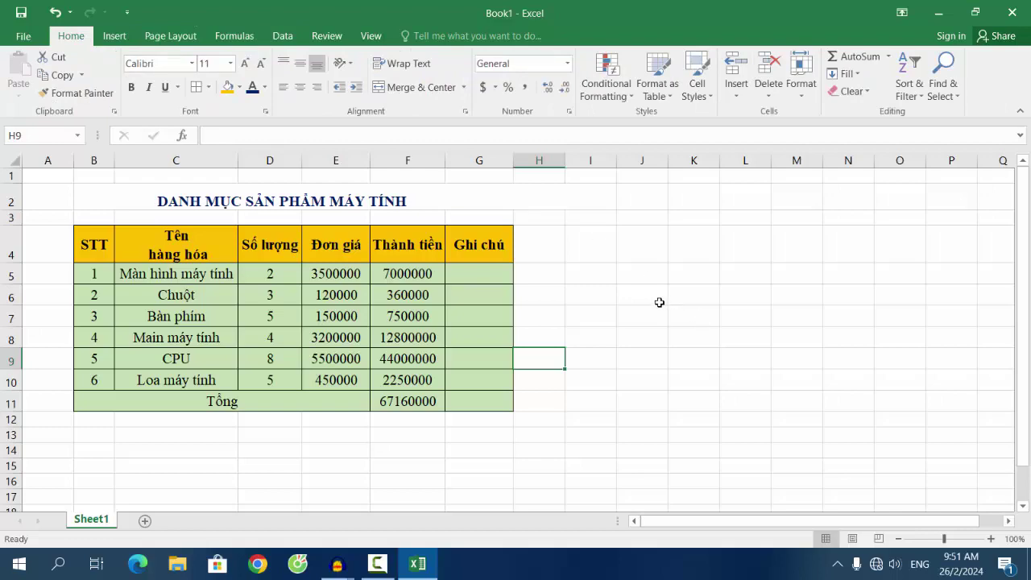
# Add a new blank worksheet, Sheet2, beside Sheet1.
pyautogui.scroll(-3, 659, 302)
pyautogui.scroll(3, 656, 303)
pyautogui.click(146, 522)
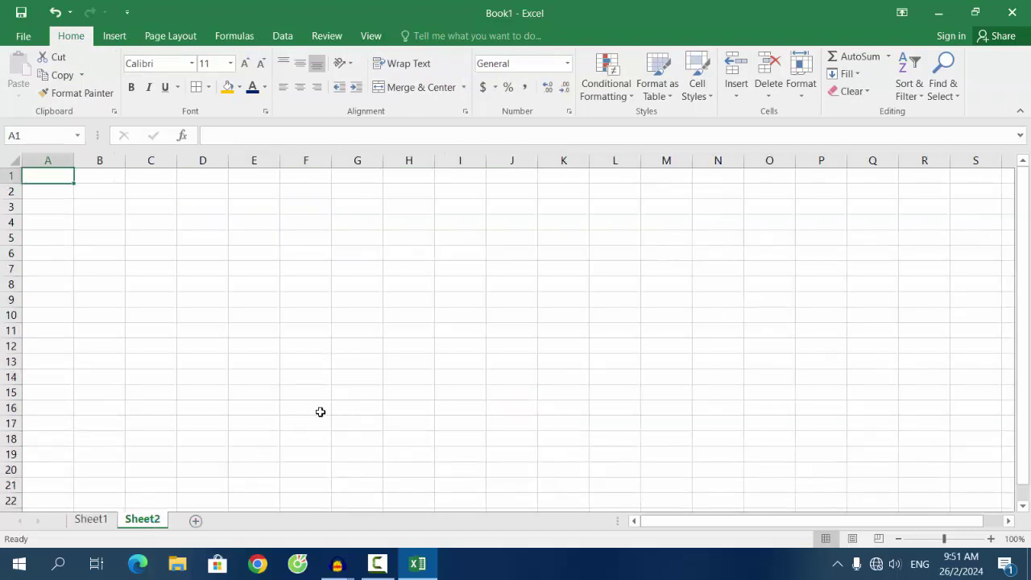